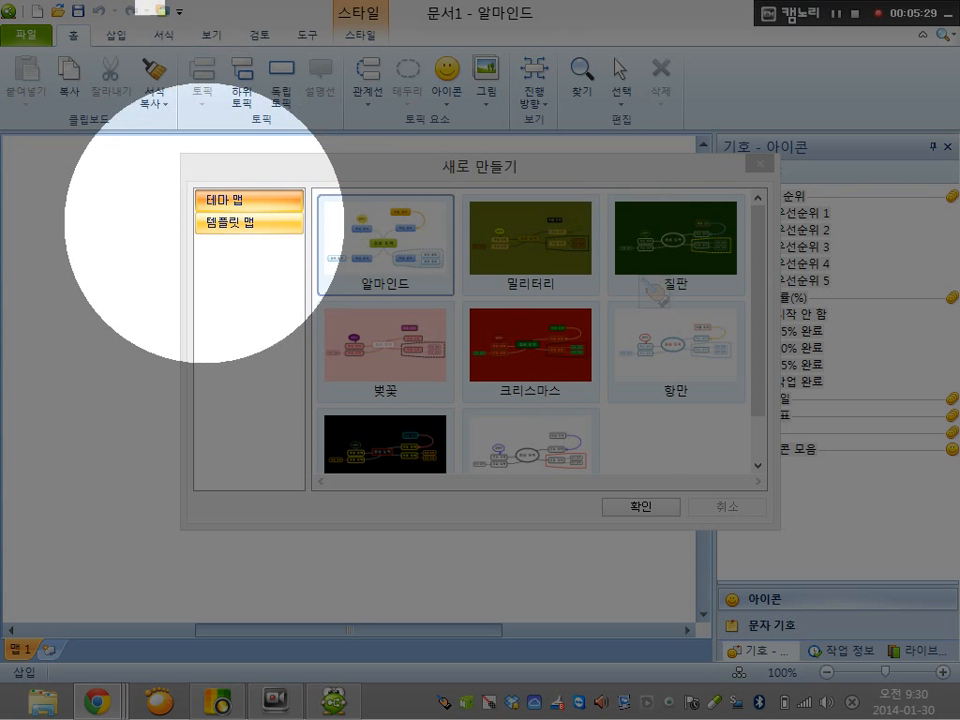
# Create a new map from the 강의계획서 (lecture plan) template
pyautogui.click(242, 226)
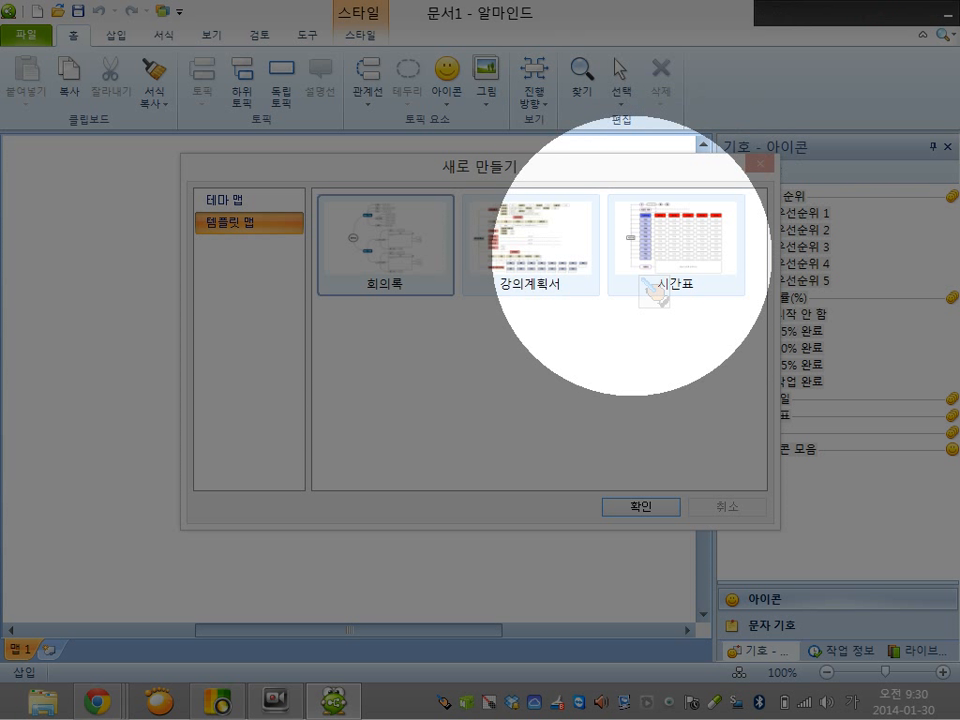
pyautogui.doubleClick(514, 245)
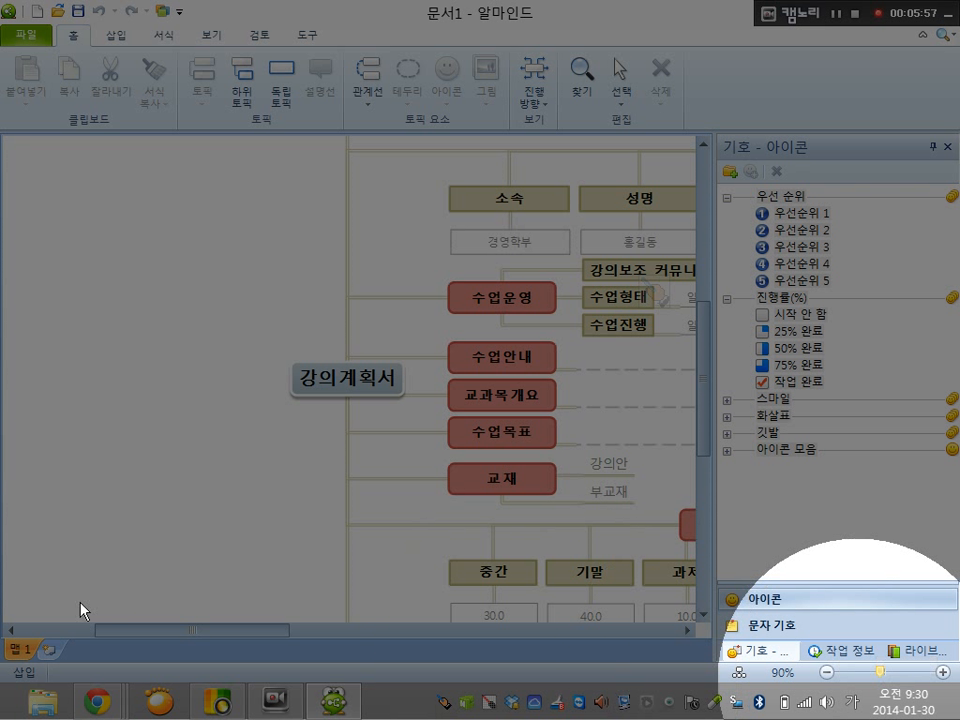
# Examine the overall layout of the lecture plan map and the topics in its 교과목정보 branch
pyautogui.moveTo(876, 672); pyautogui.dragTo(849, 673)
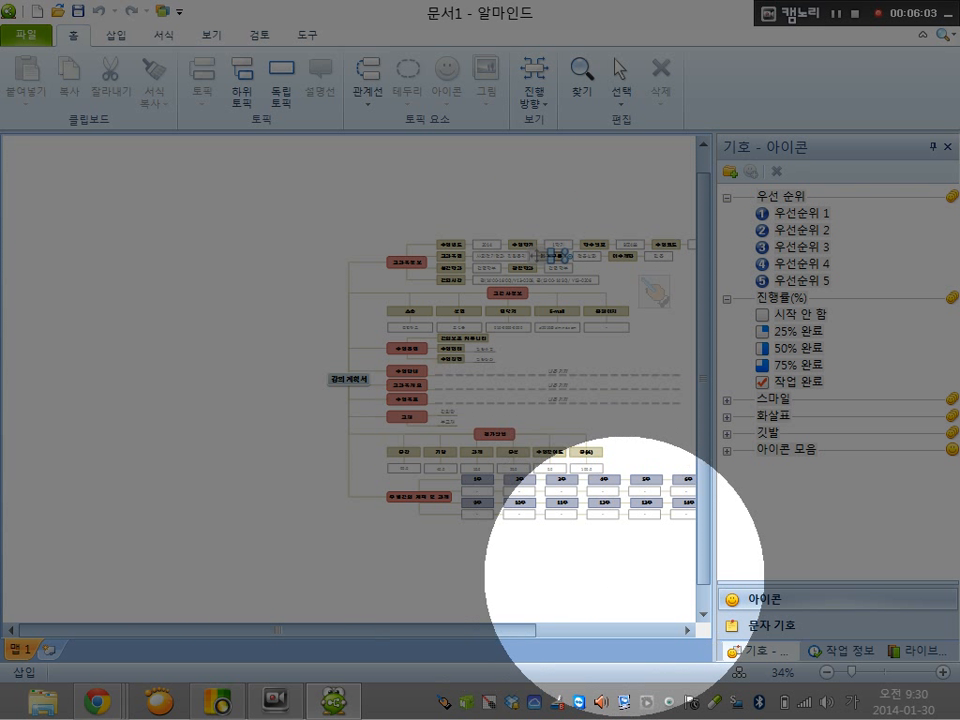
pyautogui.moveTo(221, 323); pyautogui.dragTo(140, 296)
pyautogui.moveTo(268, 630); pyautogui.dragTo(326, 630)
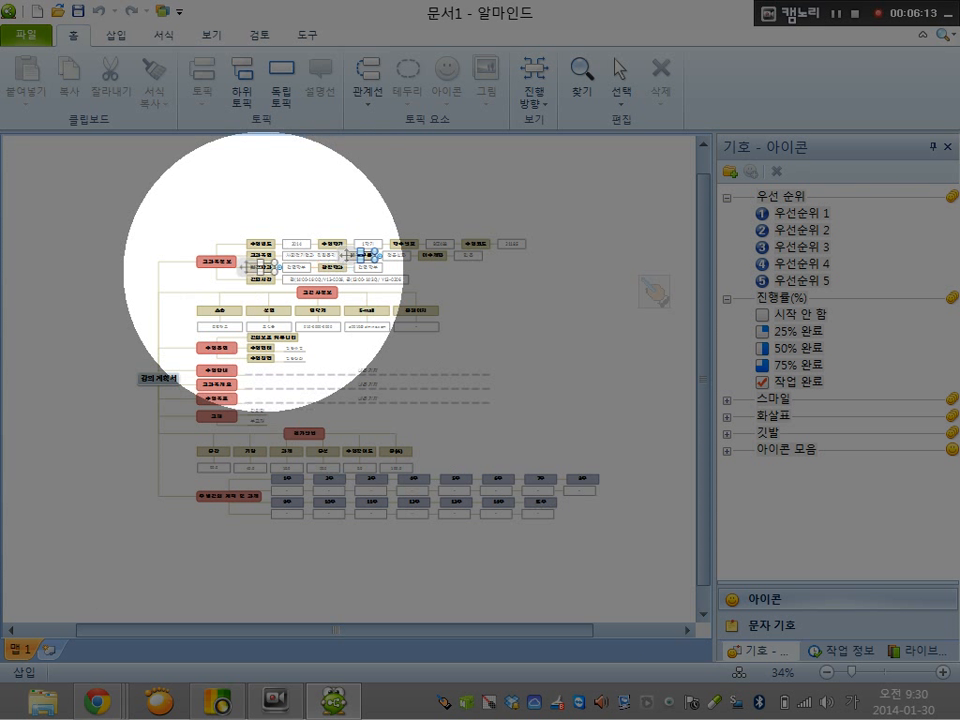
pyautogui.scroll(1, 655, 290)
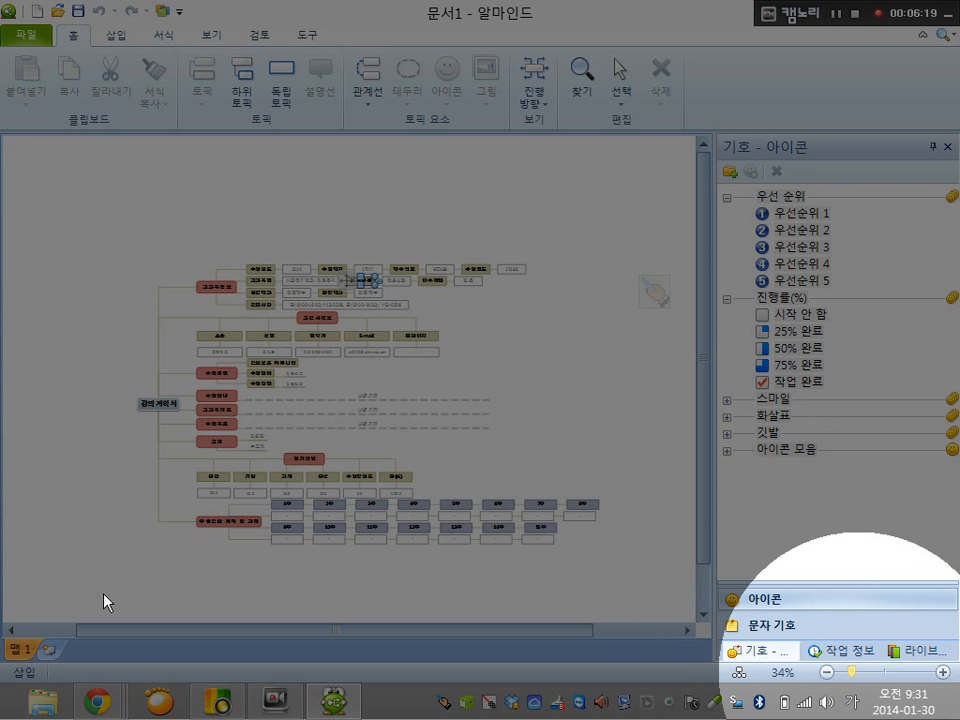
pyautogui.scroll(1, 105, 595)
pyautogui.click(866, 672)
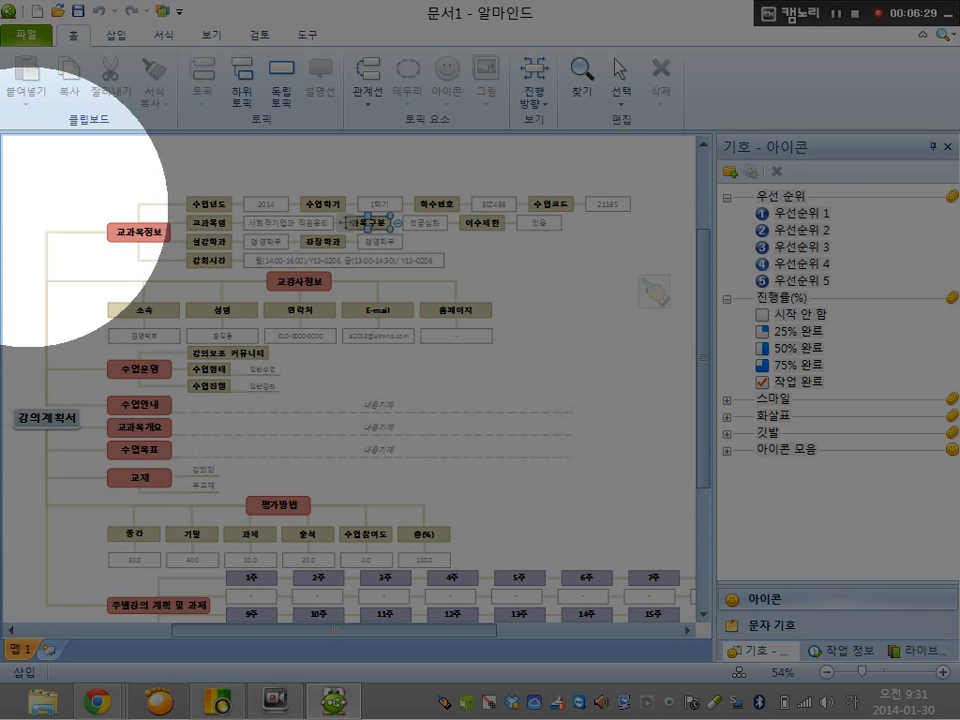
pyautogui.click(108, 232)
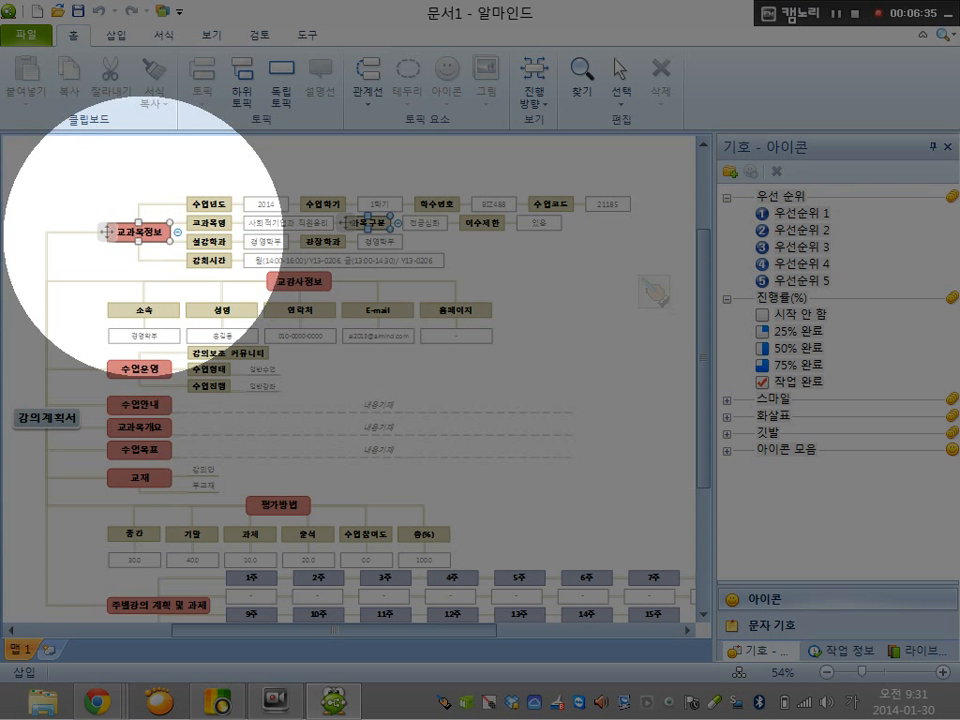
pyautogui.click(144, 235)
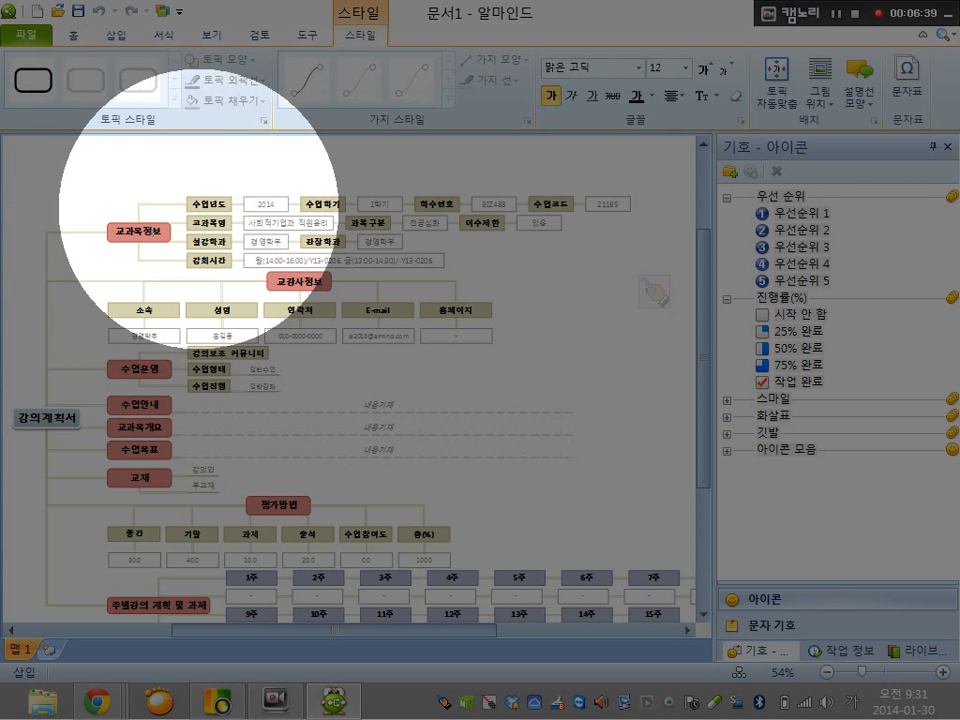
pyautogui.keyDown('ctrl'); pyautogui.click(202, 205); pyautogui.keyUp('ctrl')
pyautogui.keyDown('ctrl'); pyautogui.click(275, 208); pyautogui.keyUp('ctrl')
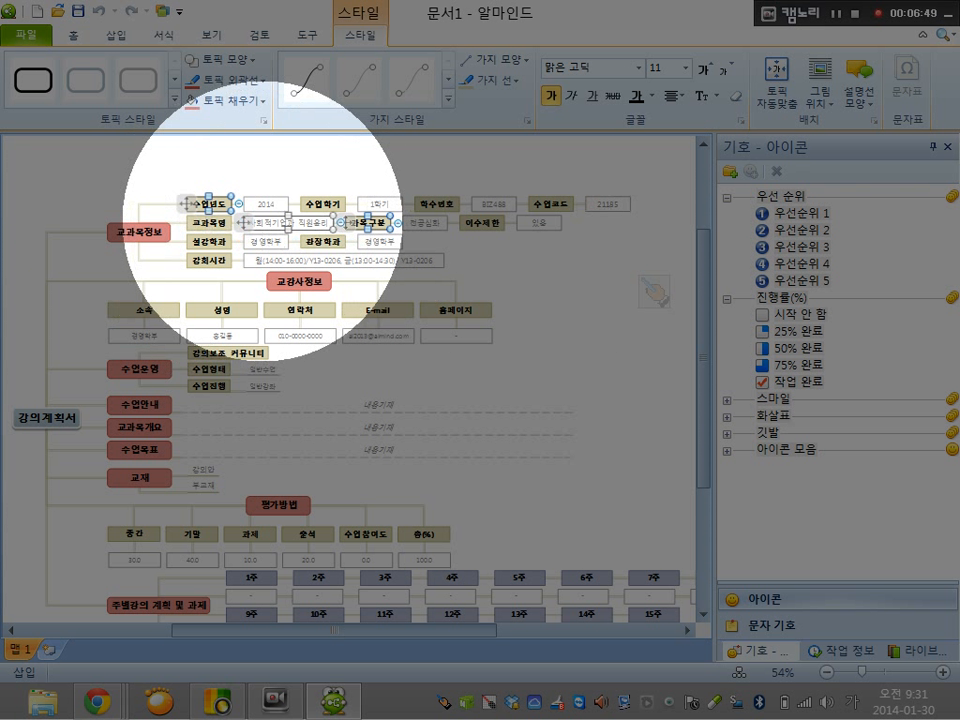
# Replace the course title beside 교과목명 with 총의치기공학
pyautogui.doubleClick(263, 222)
pyautogui.doubleClick(327, 221)
pyautogui.click(325, 222)
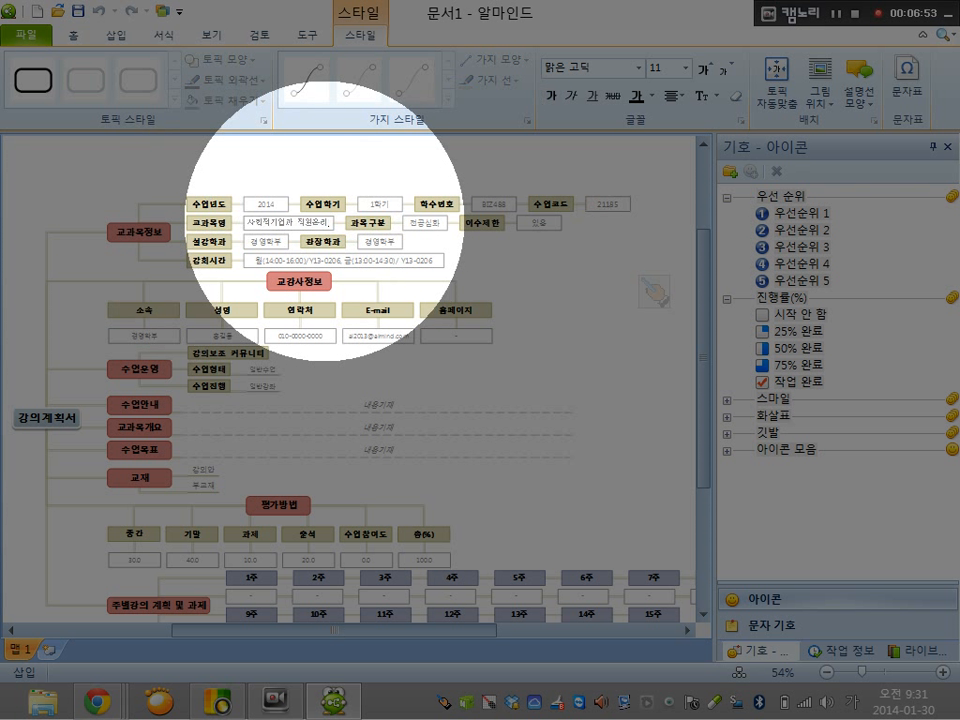
pyautogui.press('BackSpace')
pyautogui.press('BackSpace')
pyautogui.press('BackSpace')
pyautogui.press('BackSpace')
pyautogui.press('BackSpace')
pyautogui.press('BackSpace')
pyautogui.press('BackSpace')
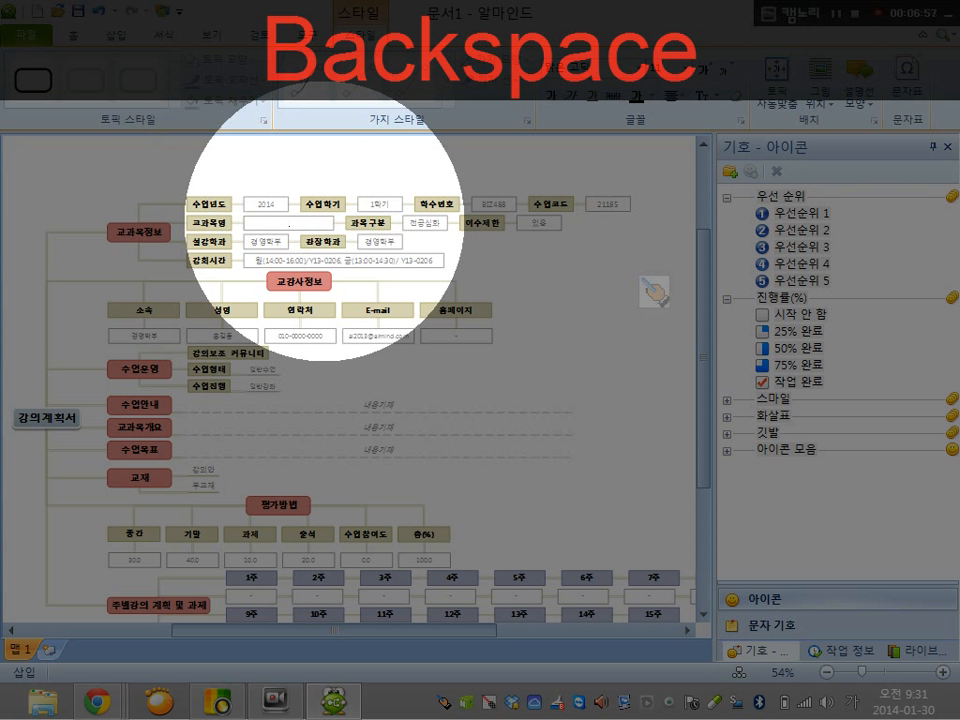
pyautogui.write('cho')
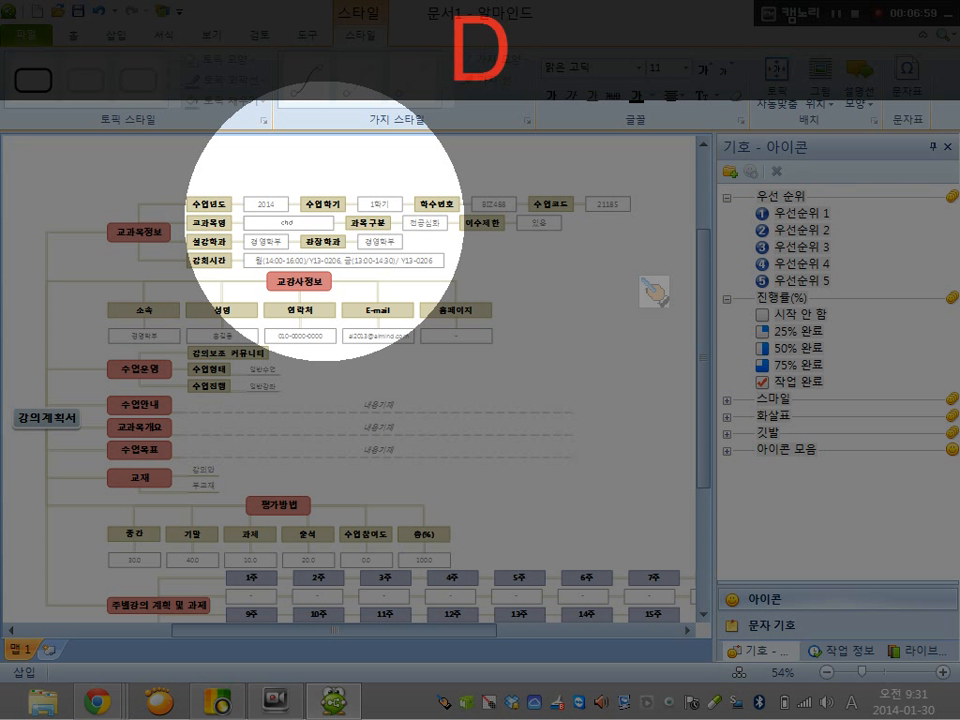
pyautogui.press('BackSpace')
pyautogui.press('BackSpace')
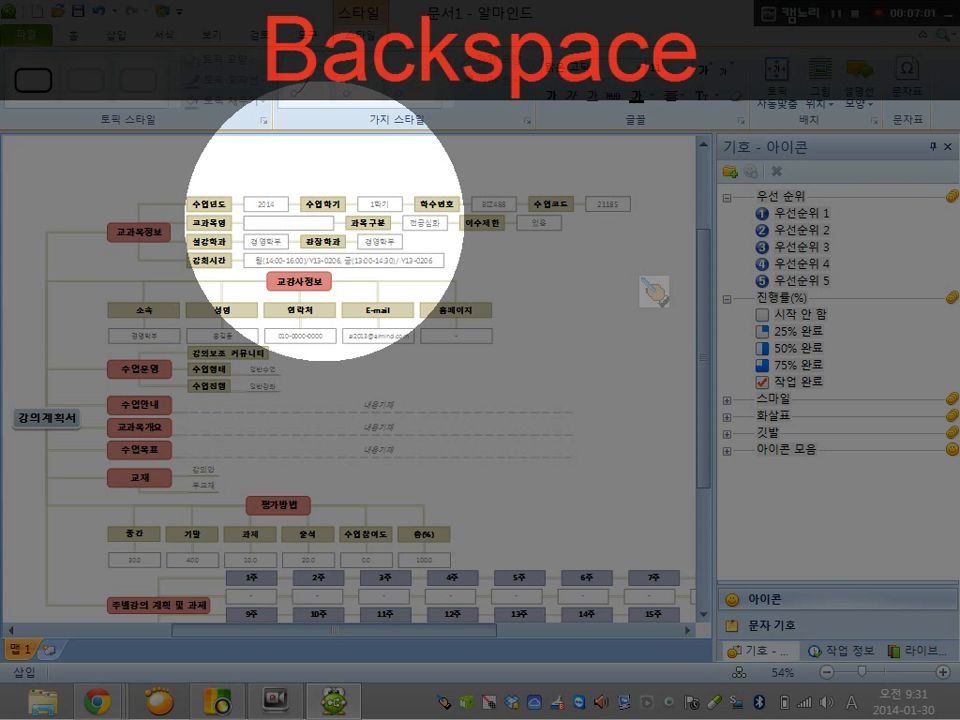
pyautogui.write('ㅊ이치')
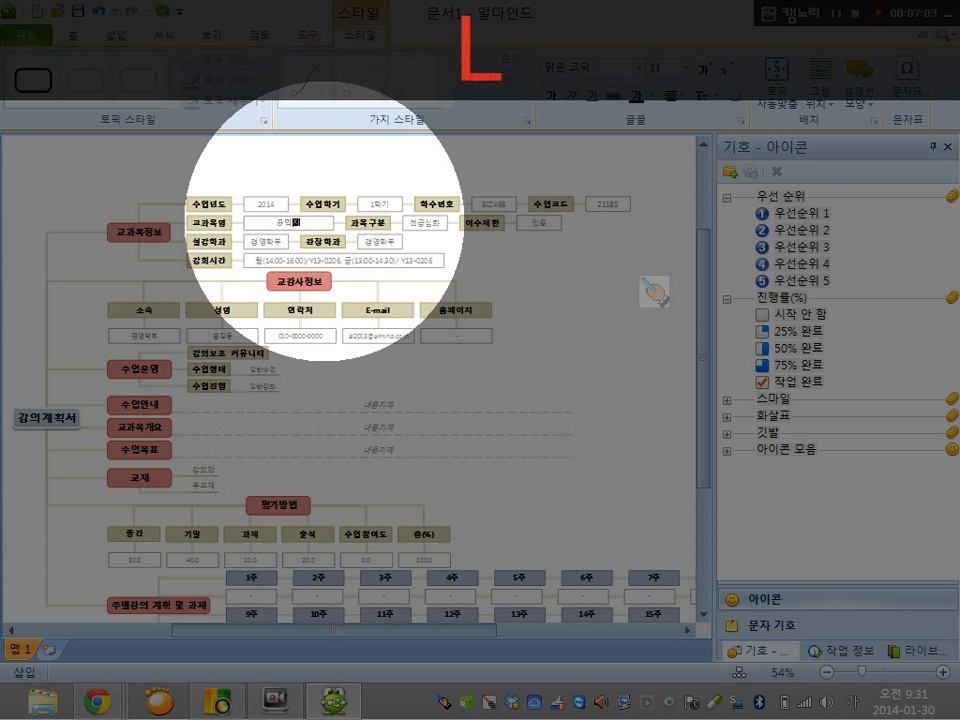
pyautogui.write('기공학')
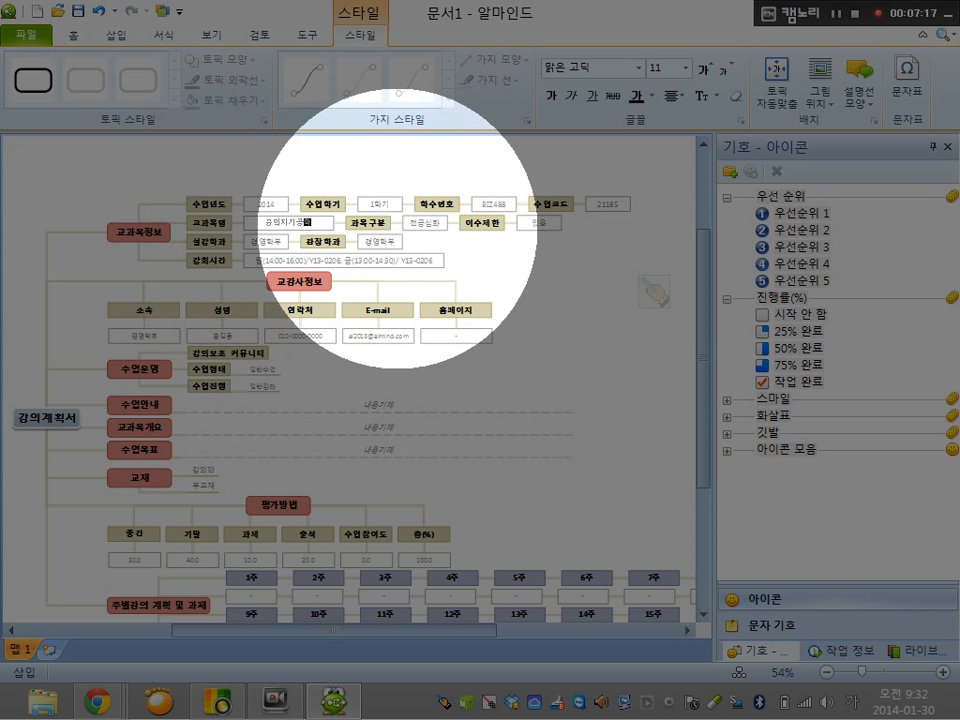
pyautogui.click(424, 224)
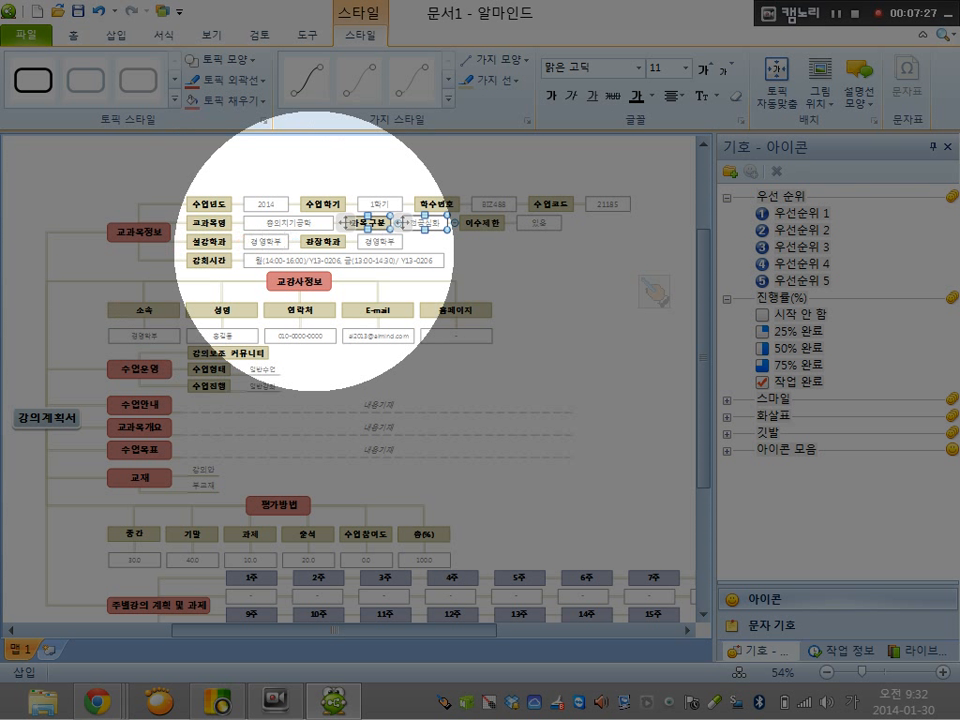
pyautogui.doubleClick(271, 241)
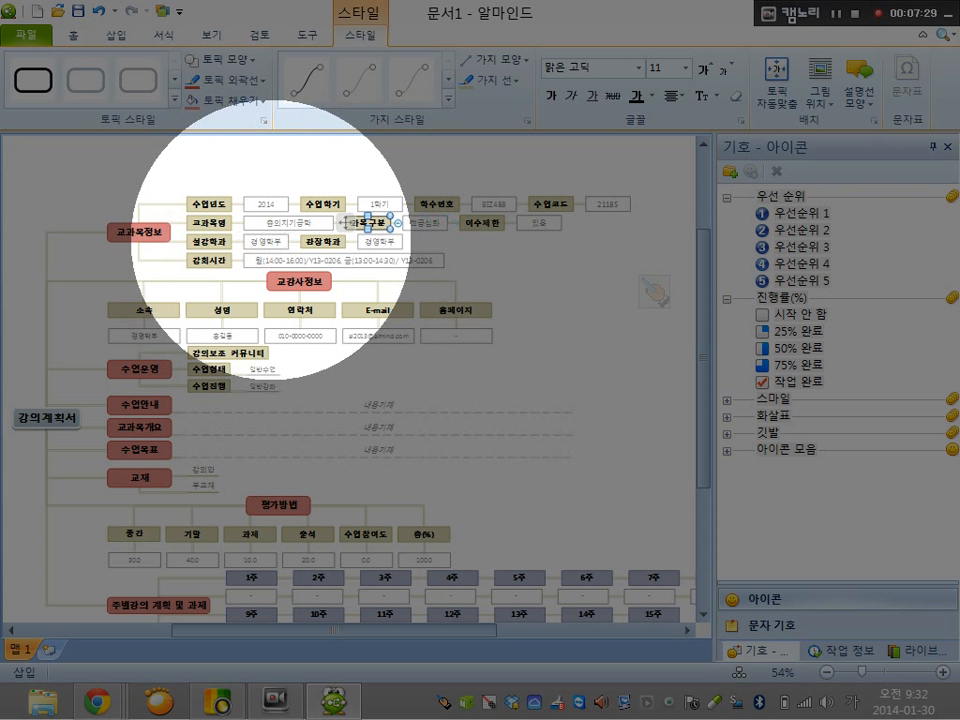
pyautogui.doubleClick(277, 241)
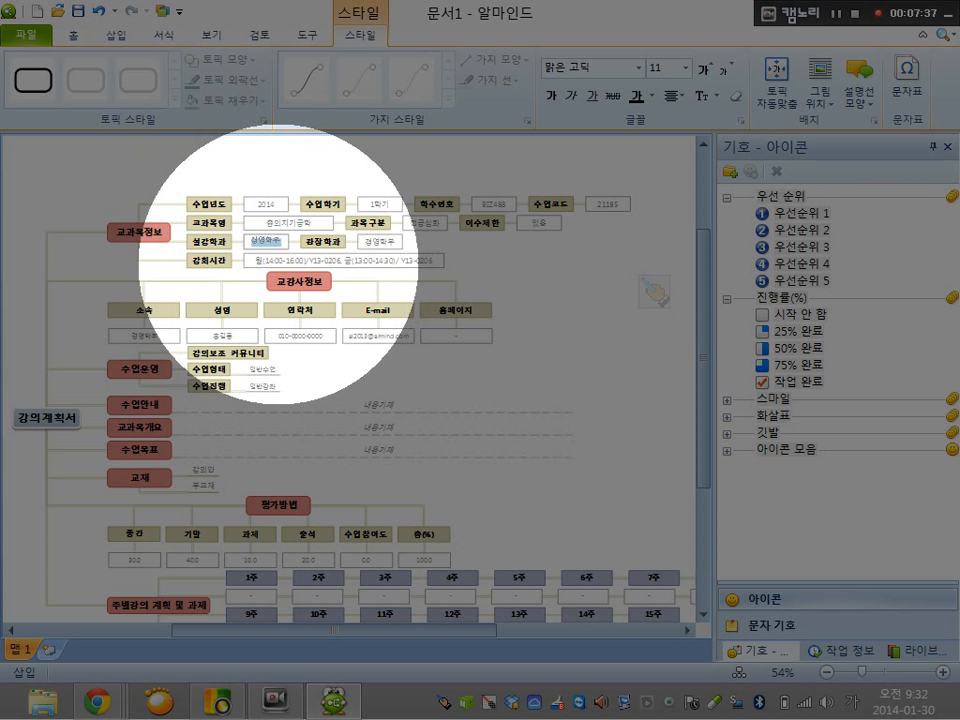
pyautogui.click(284, 261)
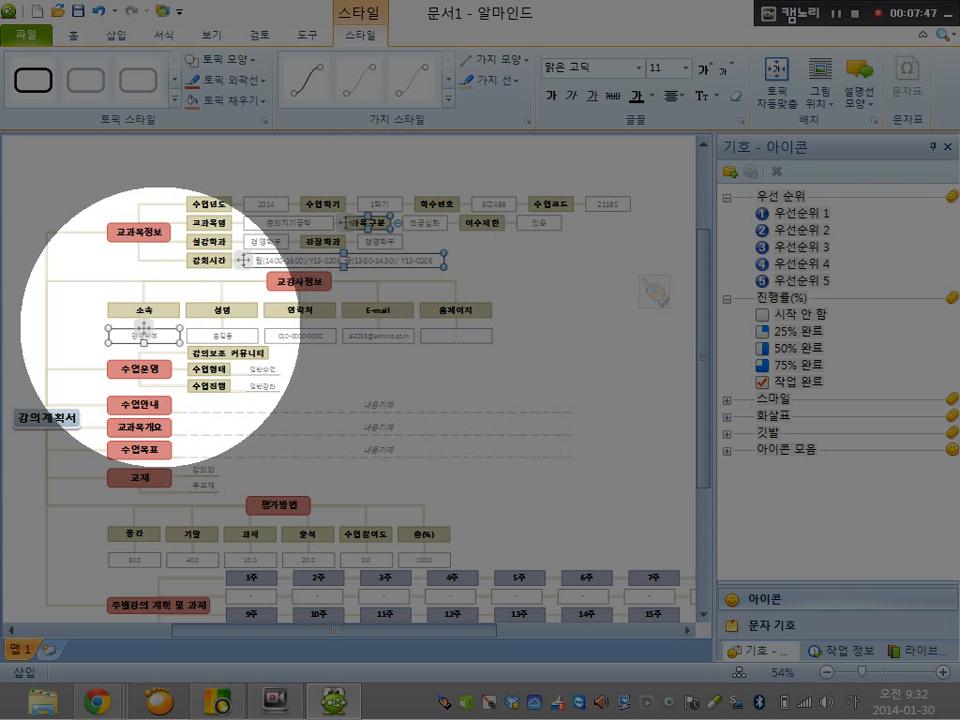
pyautogui.click(653, 578)
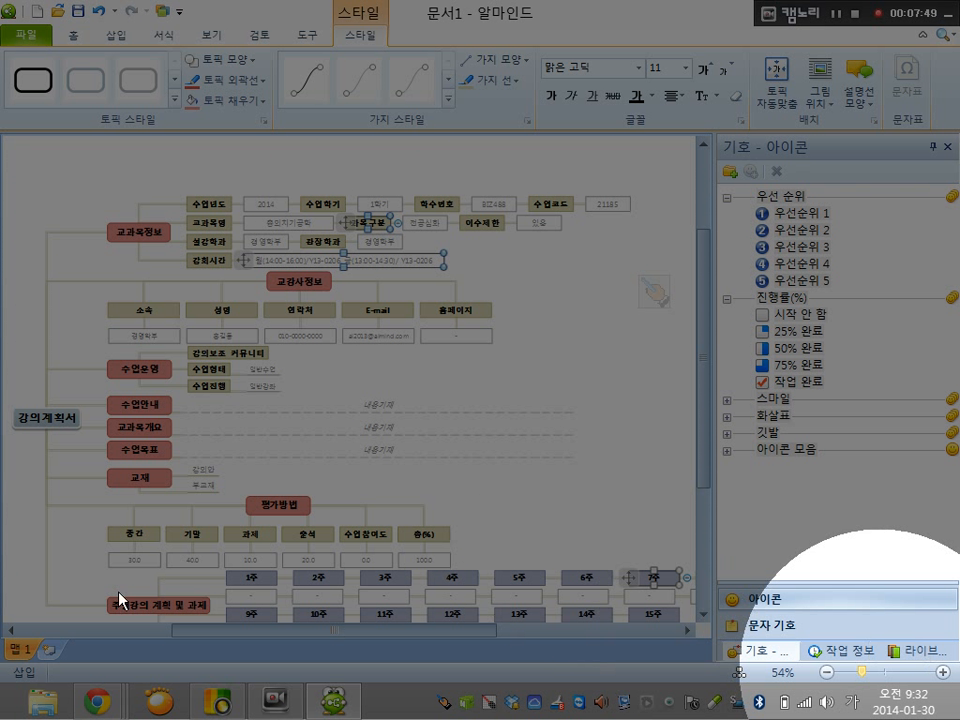
# Replace the affiliation under 소속 in the 교강사정보 branch with 치기공학과
pyautogui.scroll(3, 118, 600)
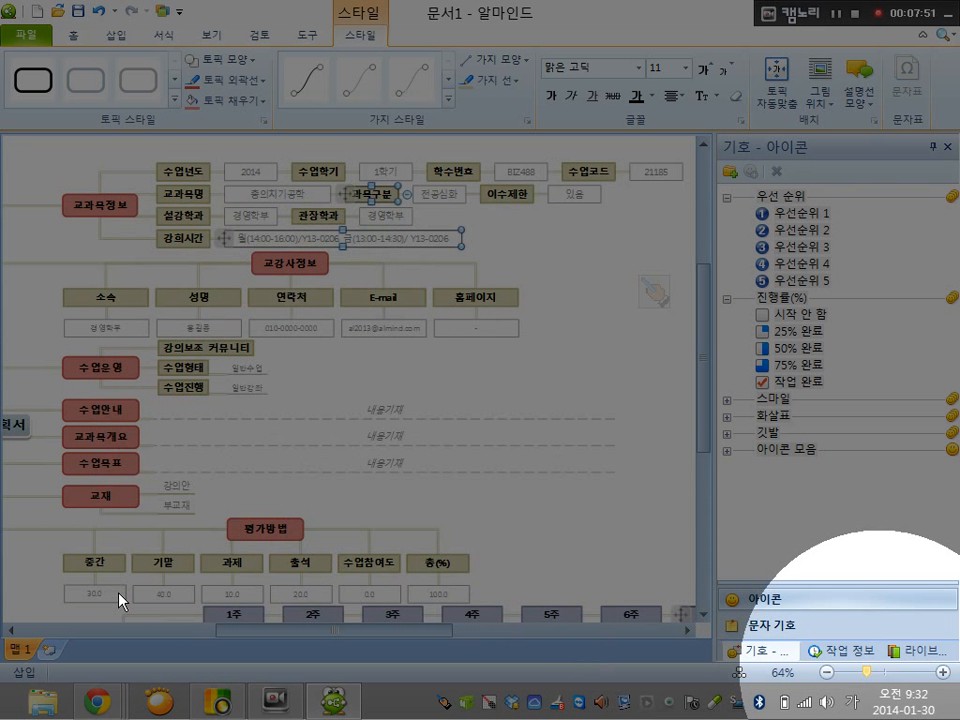
pyautogui.click(375, 612)
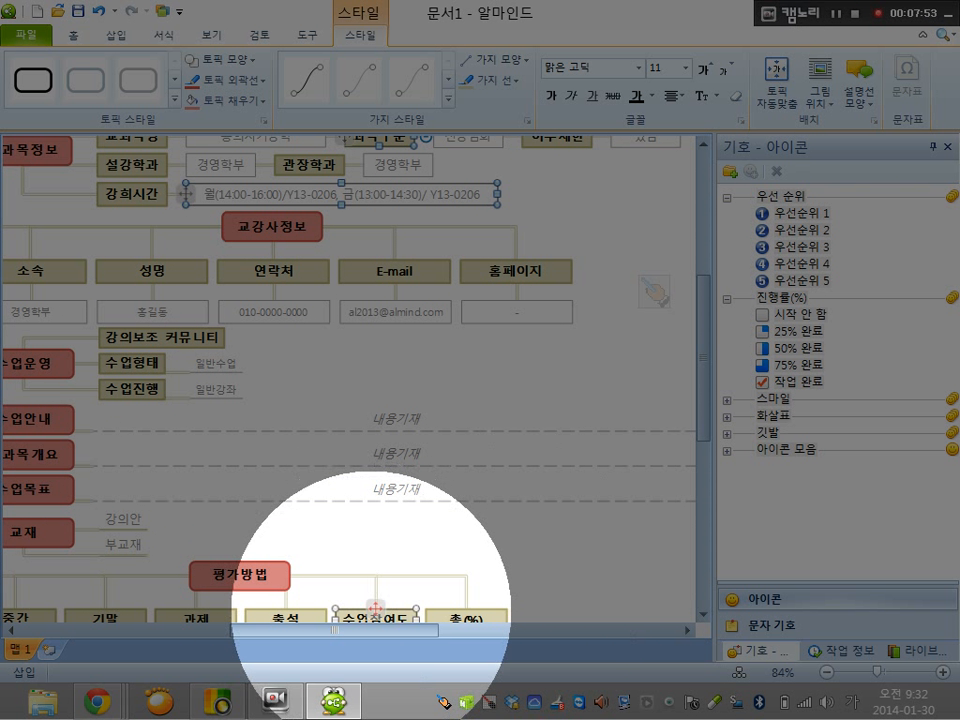
pyautogui.moveTo(370, 631); pyautogui.dragTo(336, 631)
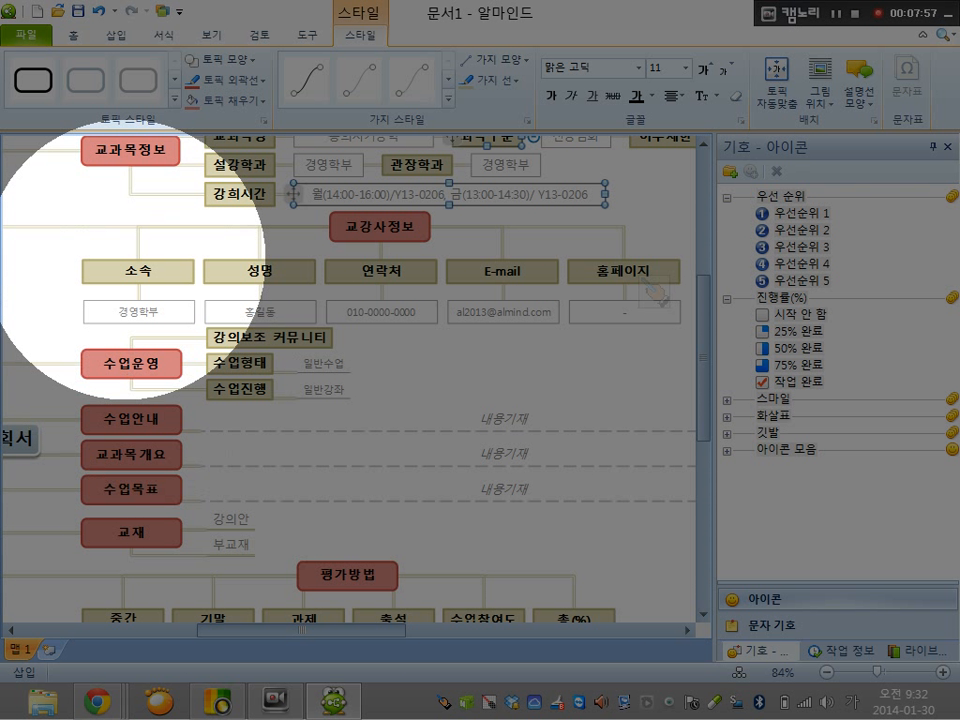
pyautogui.click(121, 311)
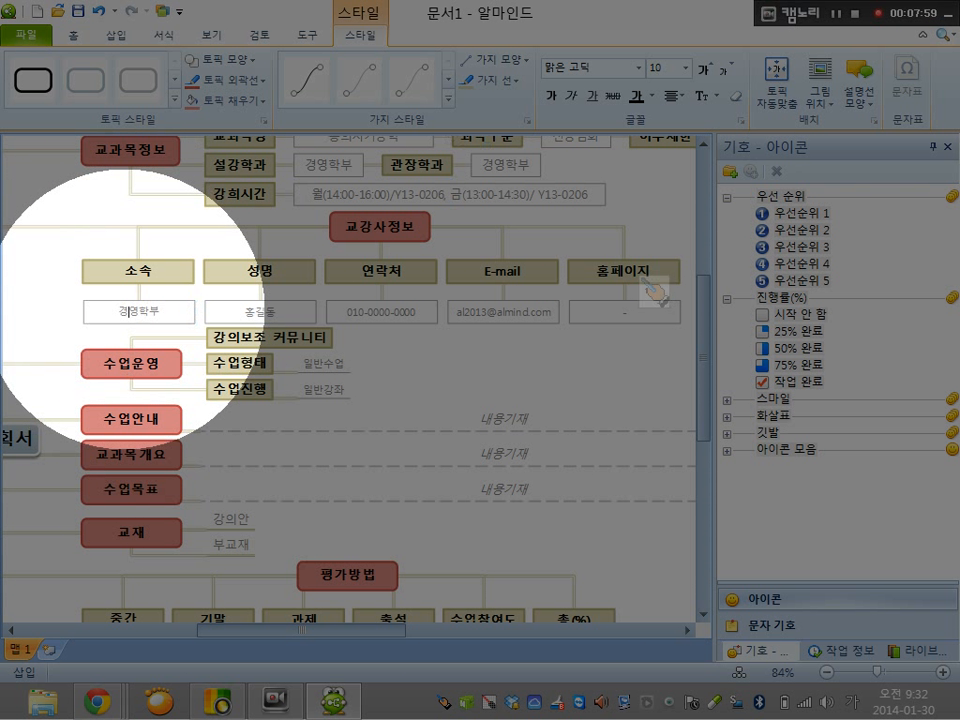
pyautogui.doubleClick(121, 311)
pyautogui.click(162, 311)
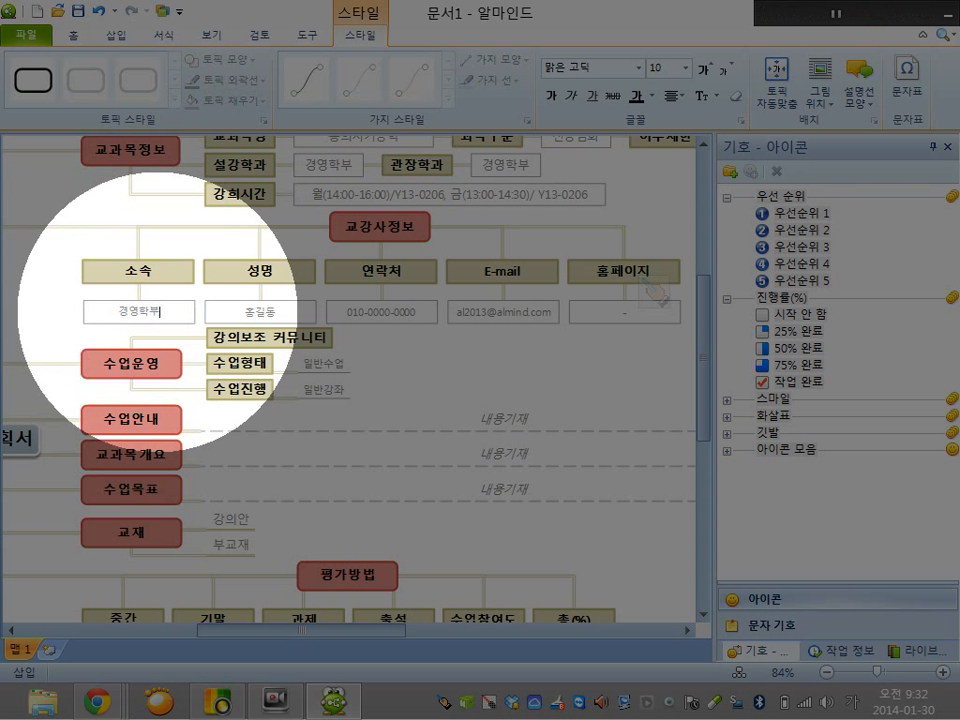
pyautogui.press('BackSpace')
pyautogui.press('BackSpace')
pyautogui.press('BackSpace')
pyautogui.press('BackSpace')
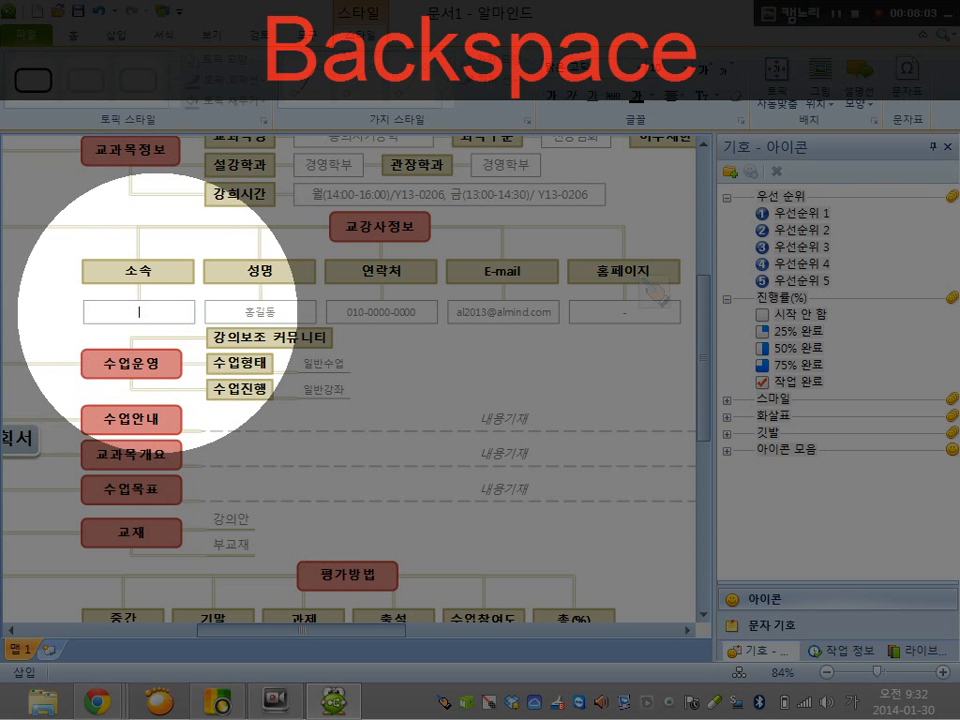
pyautogui.write('치기공')
pyautogui.write('k')
pyautogui.press('BackSpace')
pyautogui.write('학과')
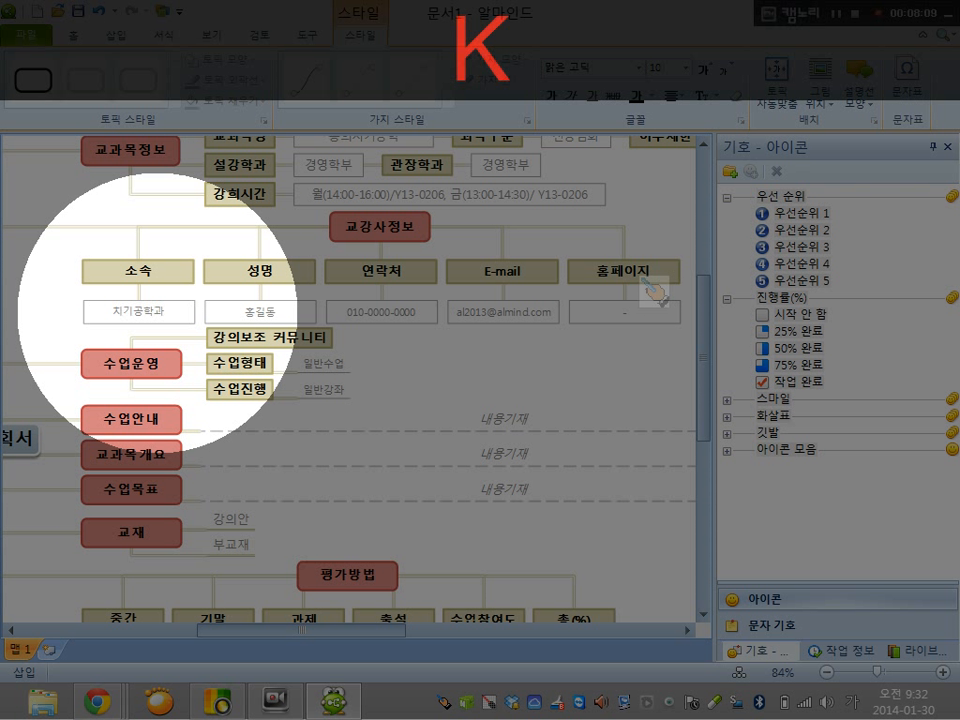
# Replace the sample name under 성명 in the 교강사정보 branch with the instructor's full name
pyautogui.click(259, 305)
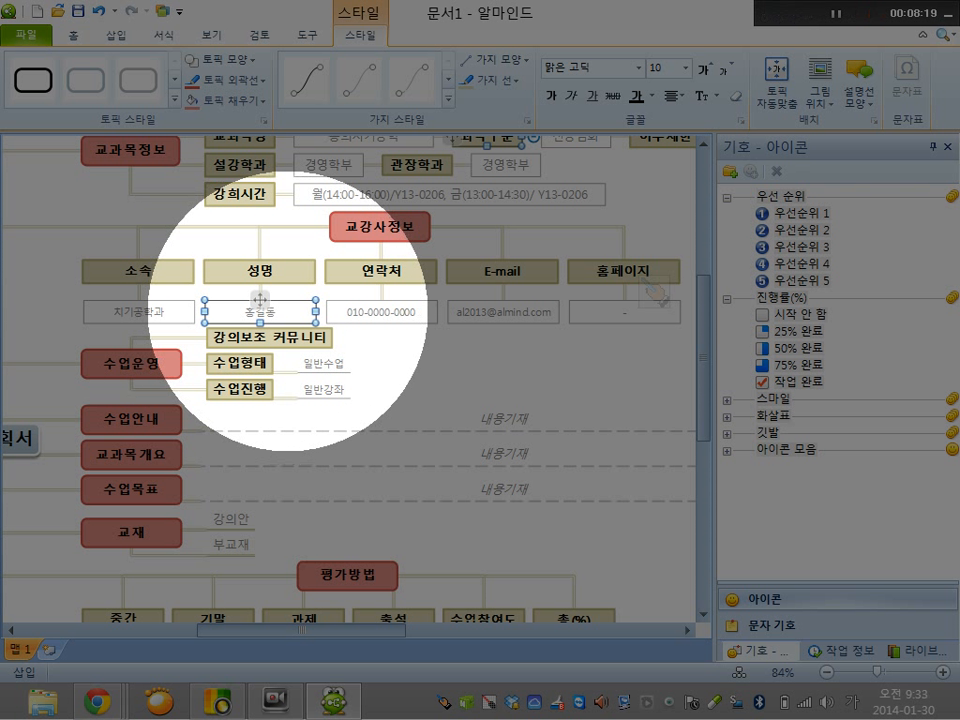
pyautogui.keyDown('ctrl'); pyautogui.click(380, 312); pyautogui.keyUp('ctrl')
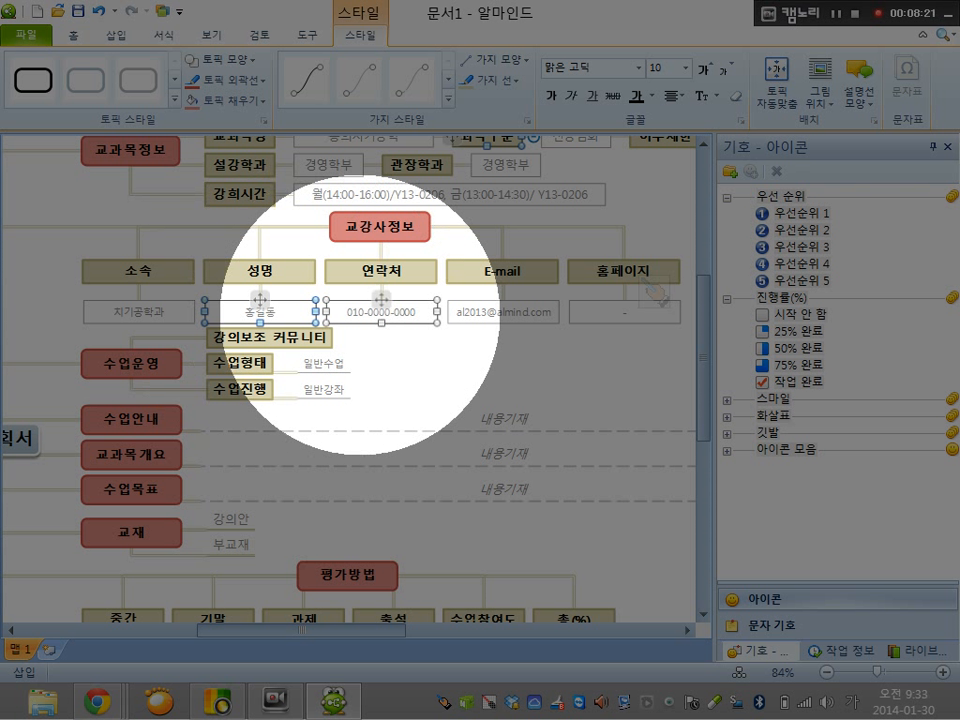
pyautogui.click(277, 312)
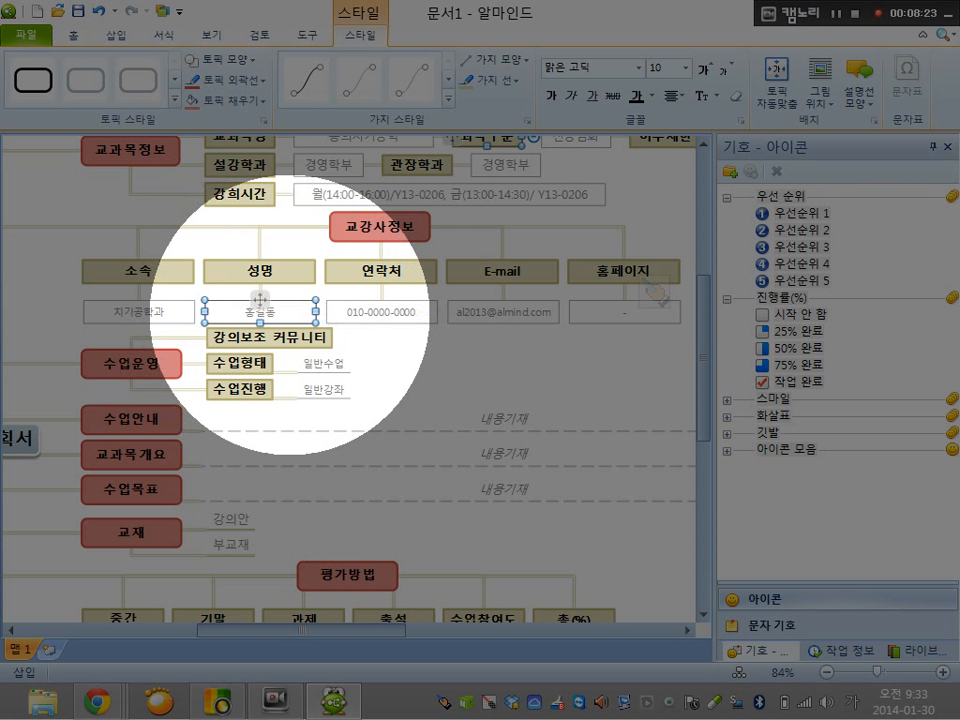
pyautogui.press('BackSpace')
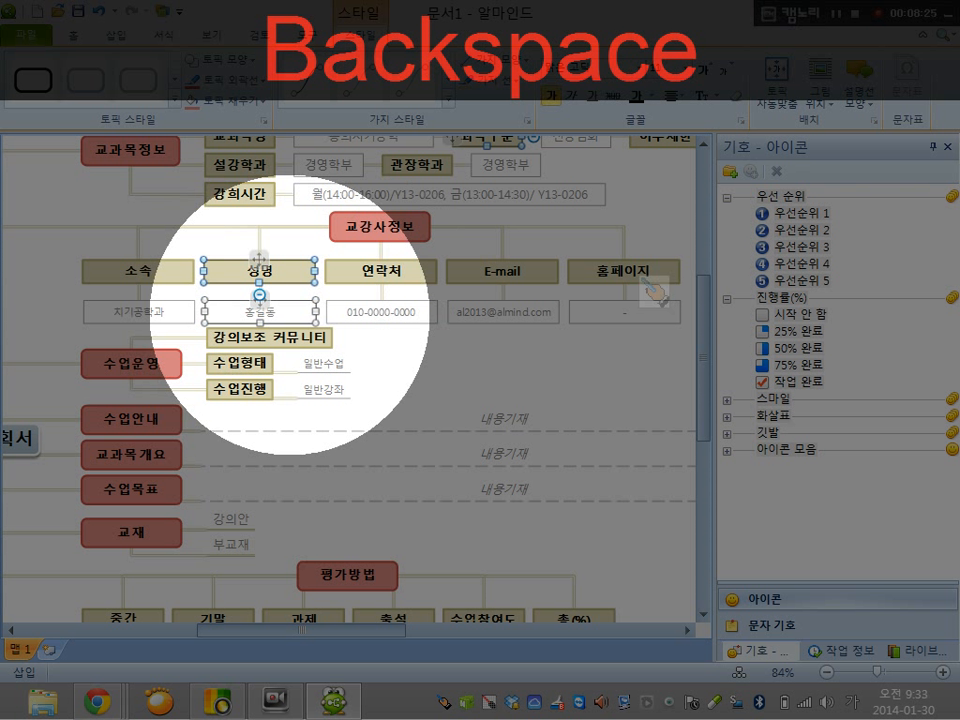
pyautogui.click(259, 302)
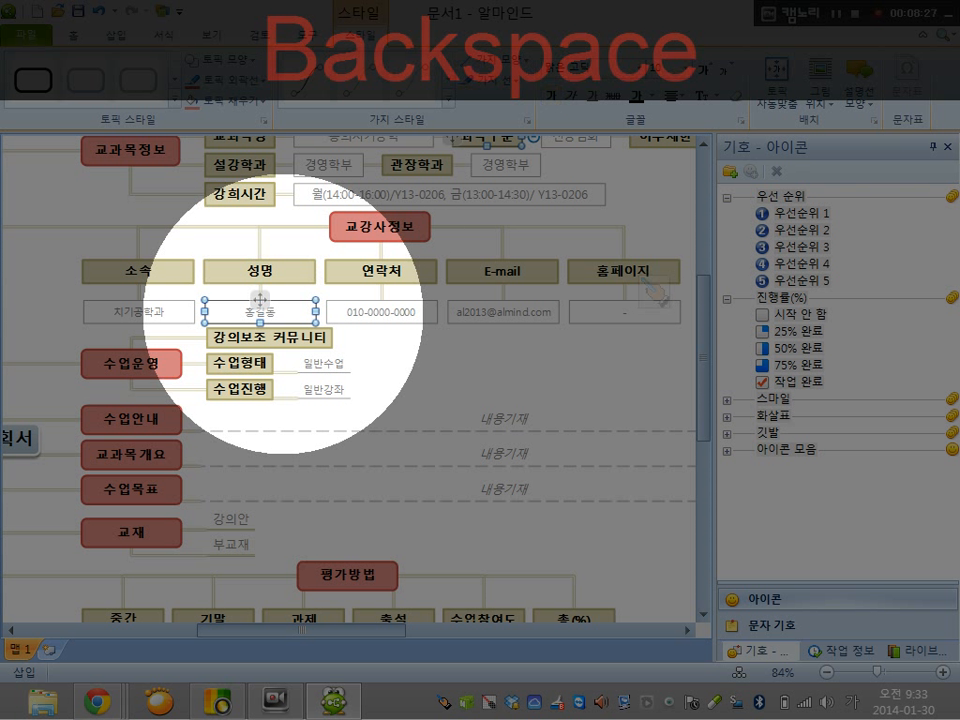
pyautogui.write('tlh')
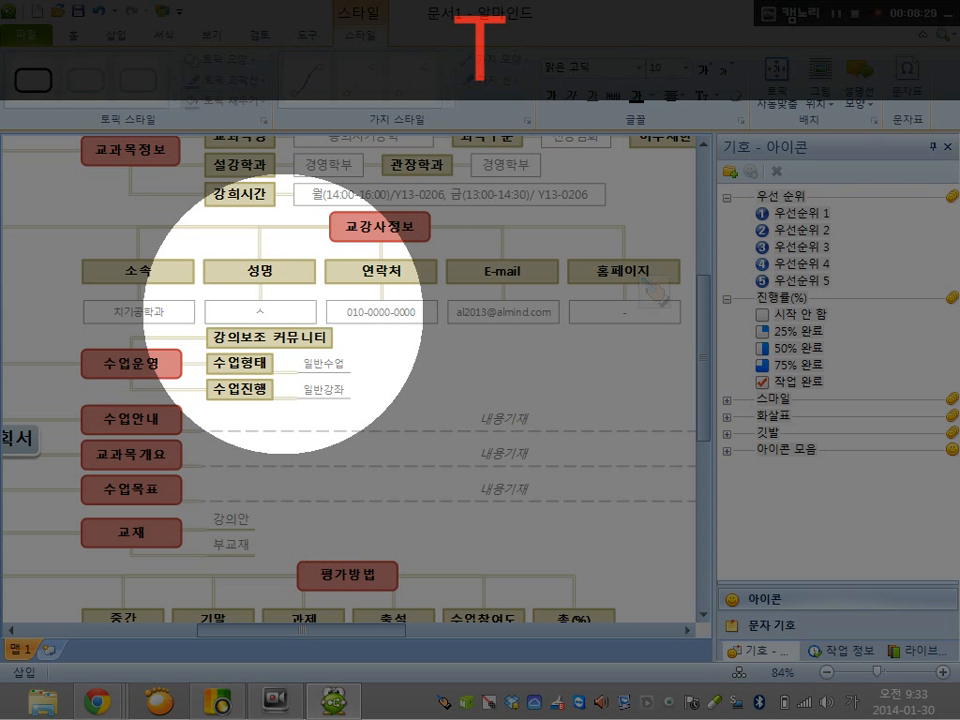
pyautogui.write('n')
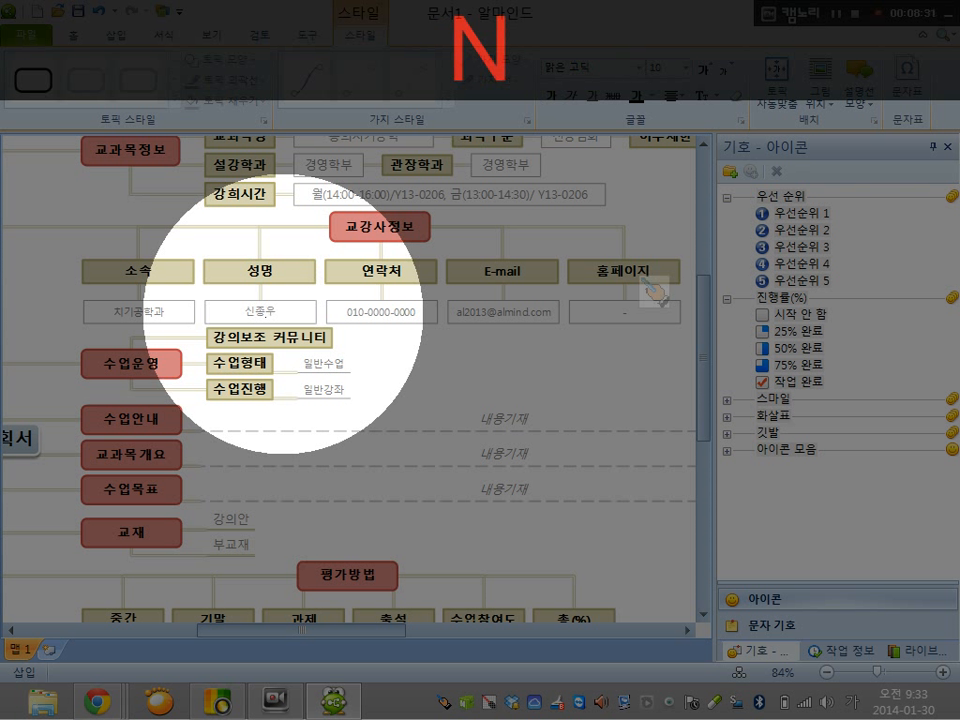
pyautogui.click(375, 312)
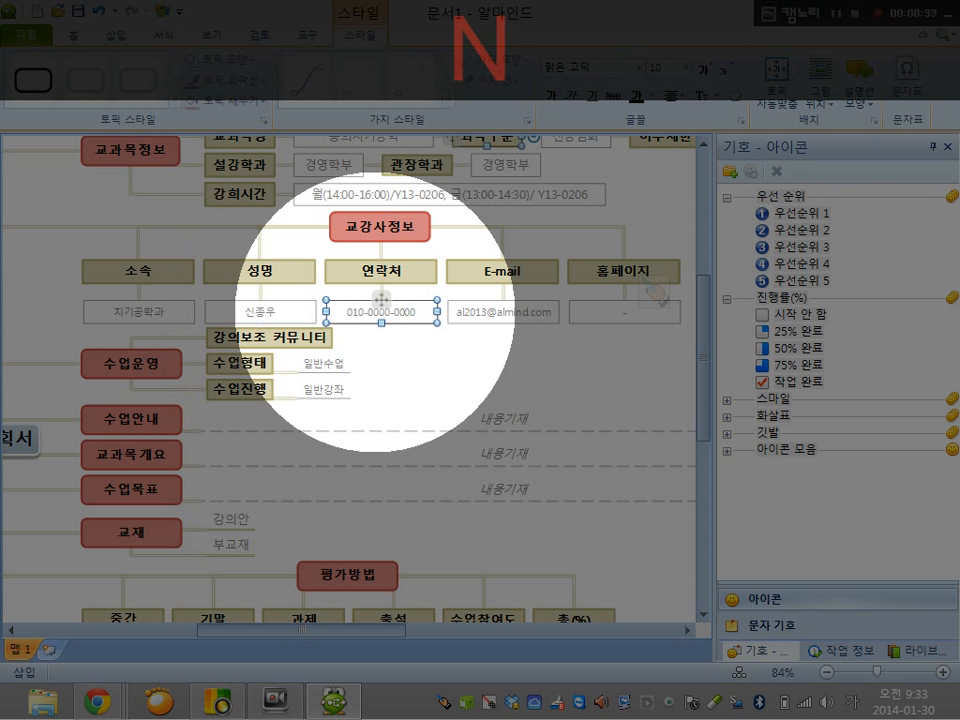
pyautogui.click(600, 312)
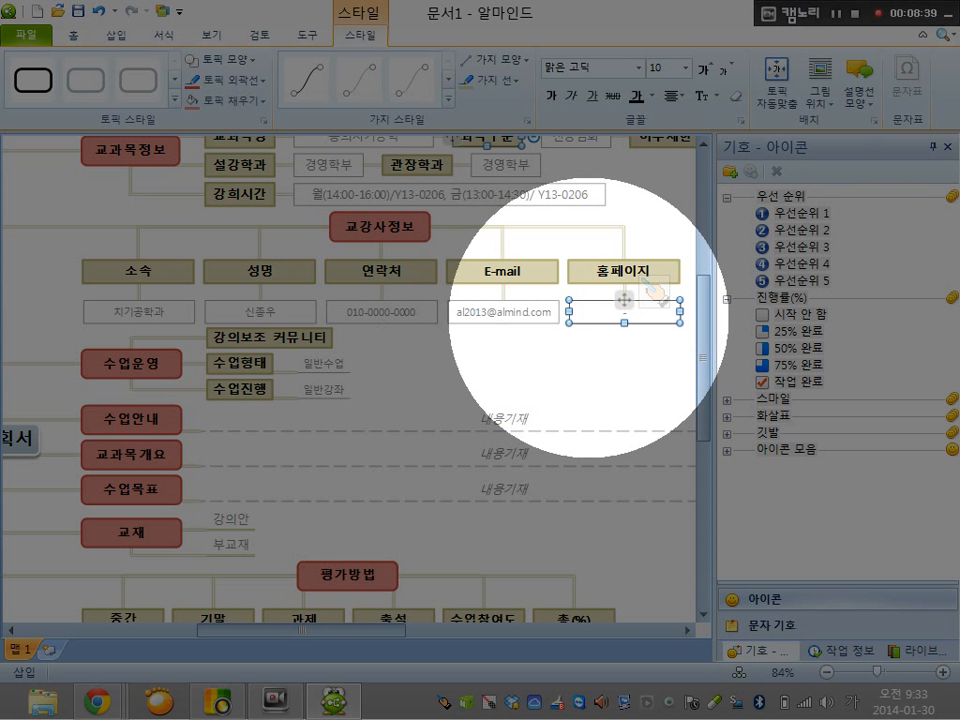
pyautogui.write('h')
pyautogui.press('BackSpace')
pyautogui.press('Alt_R')
pyautogui.write('http')
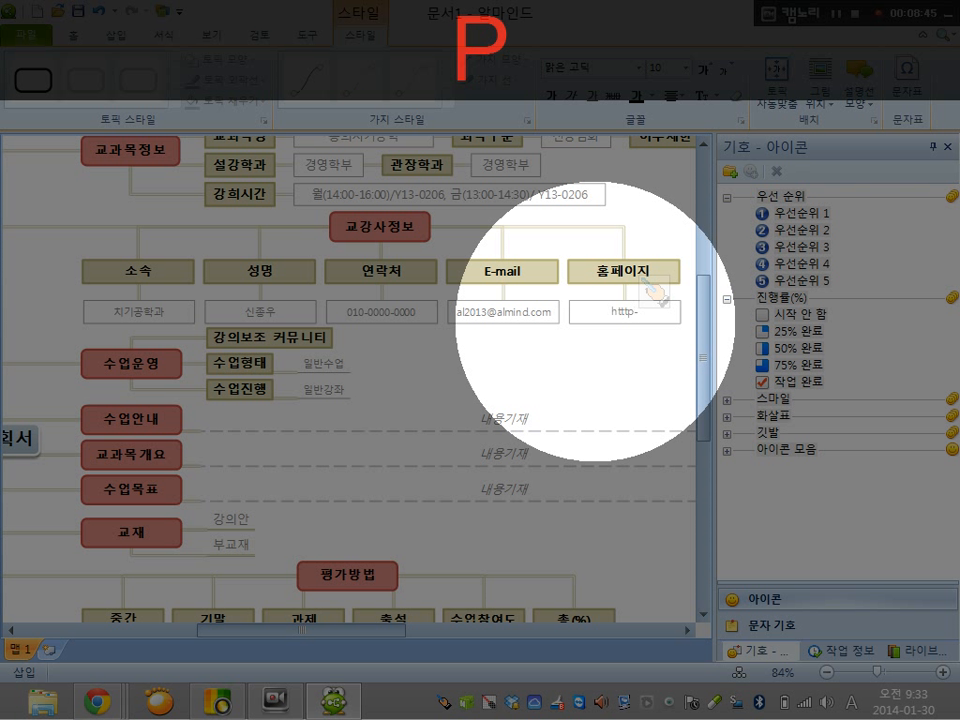
pyautogui.press('BackSpace')
pyautogui.write('p:/')
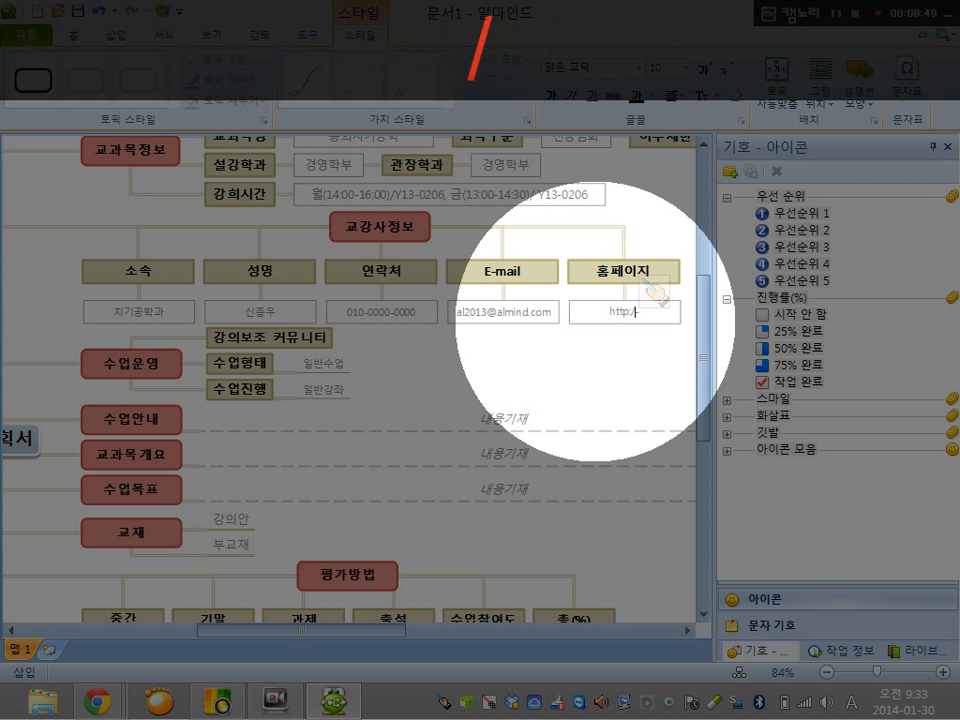
pyautogui.write('/minams')
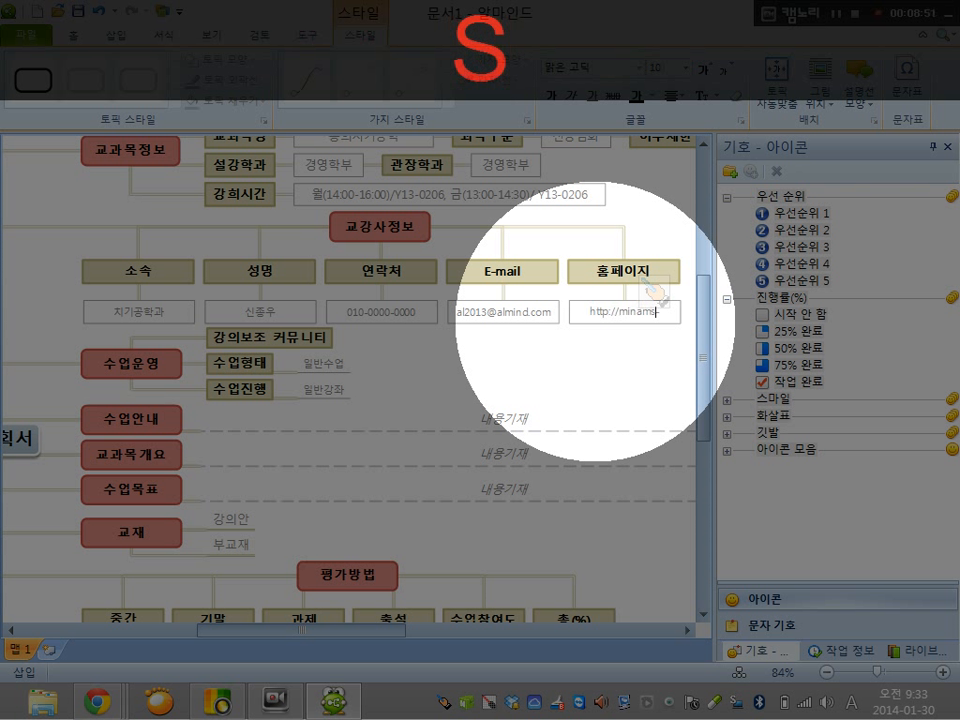
pyautogui.write('.net')
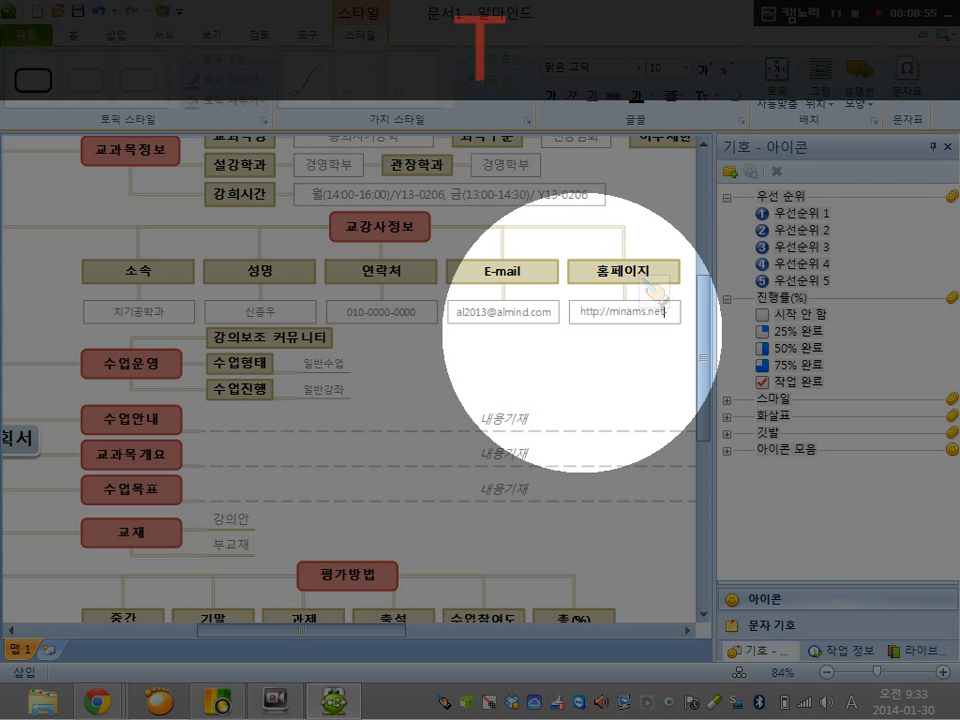
# Delete the leftover hyphen at the end of the homepage address under 홈페이지
pyautogui.press('Home')
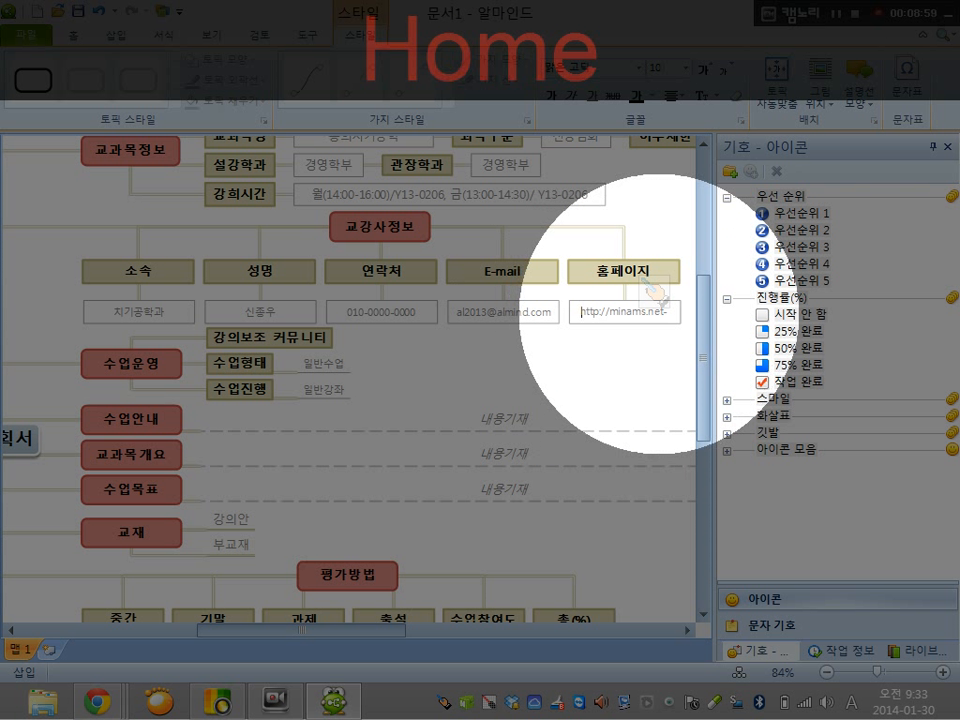
pyautogui.click(666, 313)
pyautogui.doubleClick(666, 313)
pyautogui.click(666, 313)
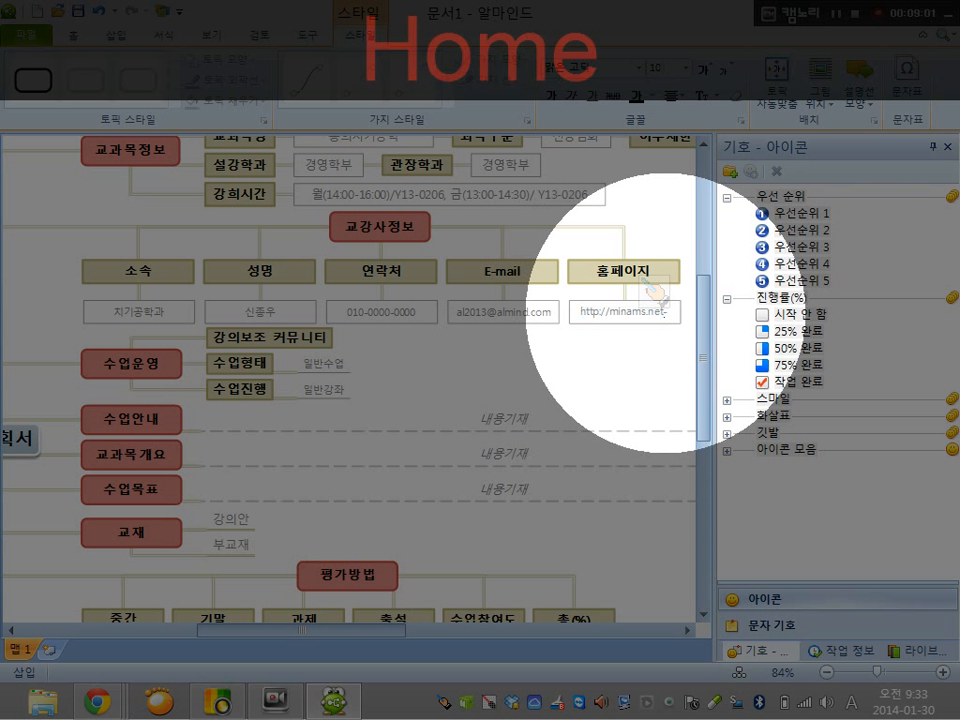
pyautogui.press('Delete')
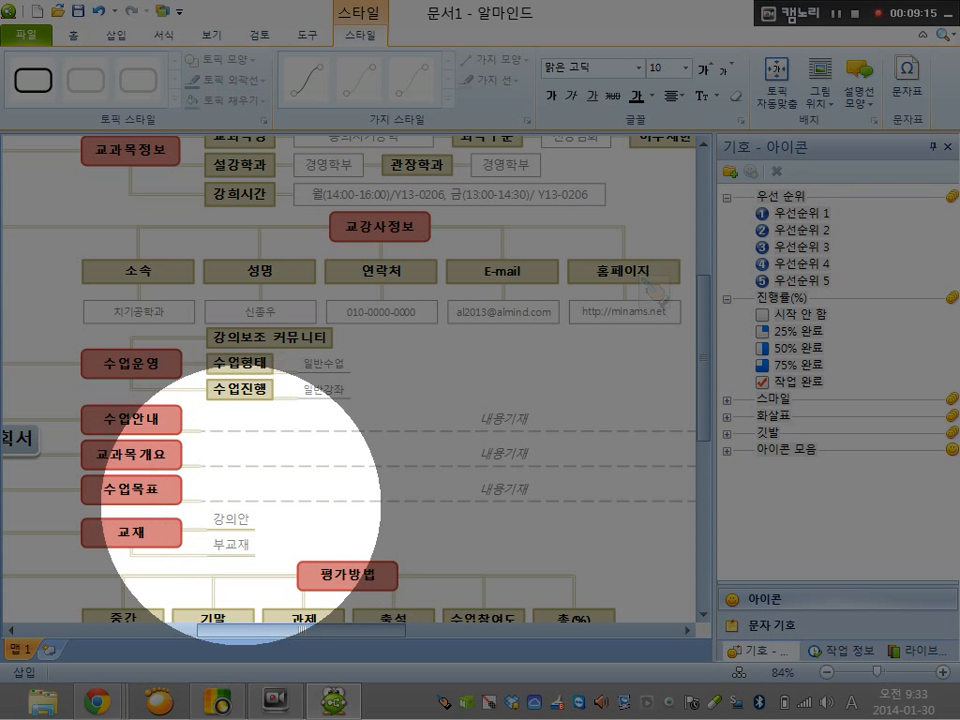
# Examine the 교재, 평가방법 and 주별강의 계획 및 과제 branches and their subtopics
pyautogui.click(82, 532)
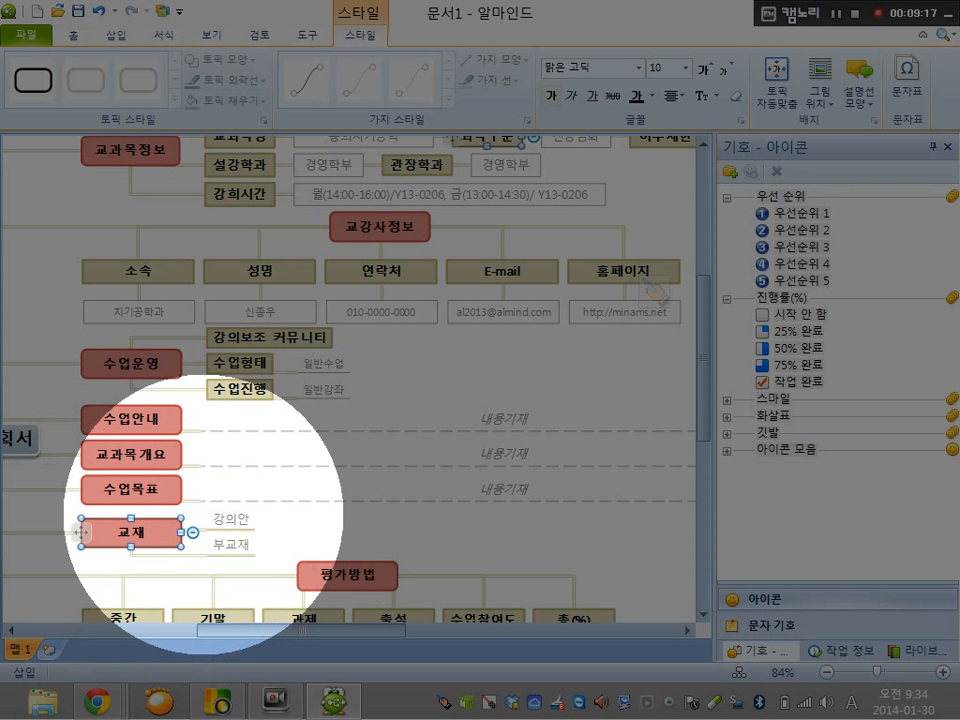
pyautogui.click(206, 524)
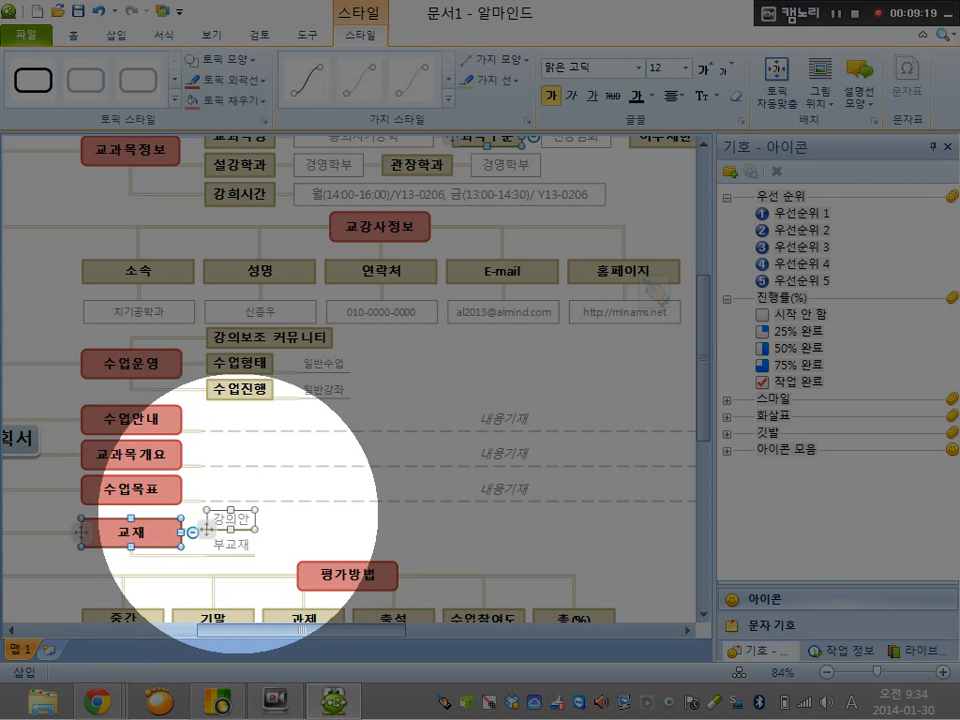
pyautogui.moveTo(705, 427); pyautogui.dragTo(703, 508)
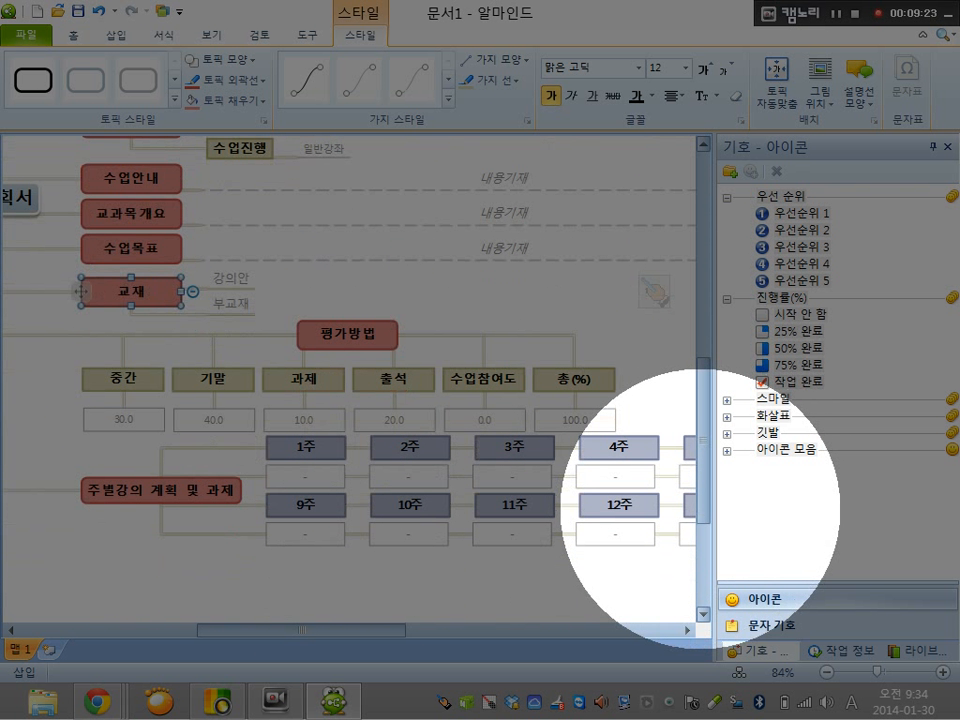
pyautogui.keyDown('ctrl'); pyautogui.click(122, 378); pyautogui.keyUp('ctrl')
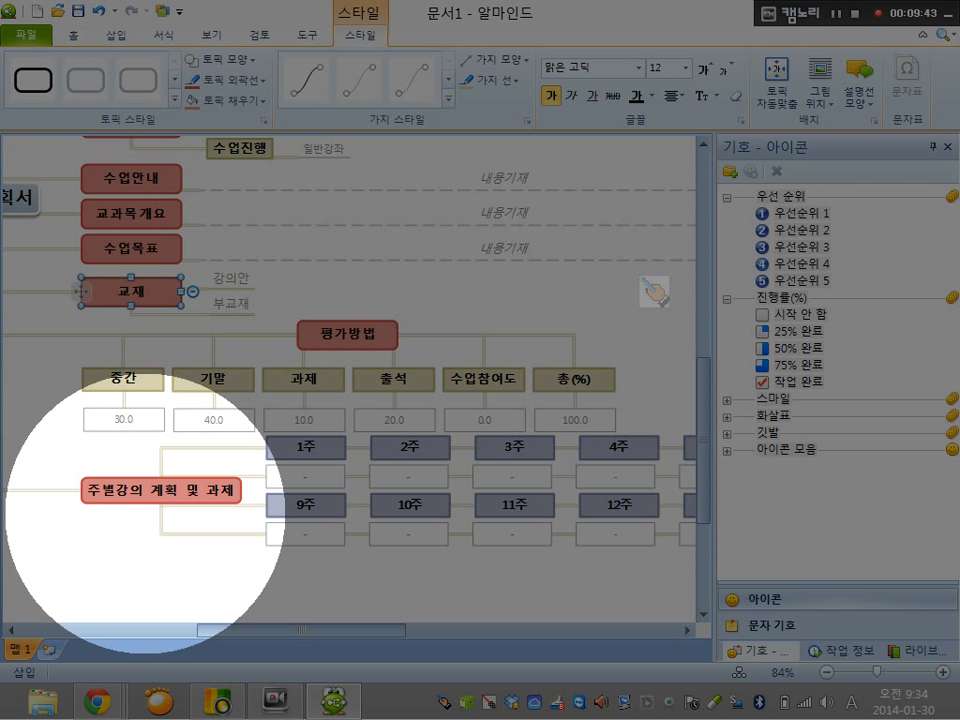
pyautogui.click(150, 491)
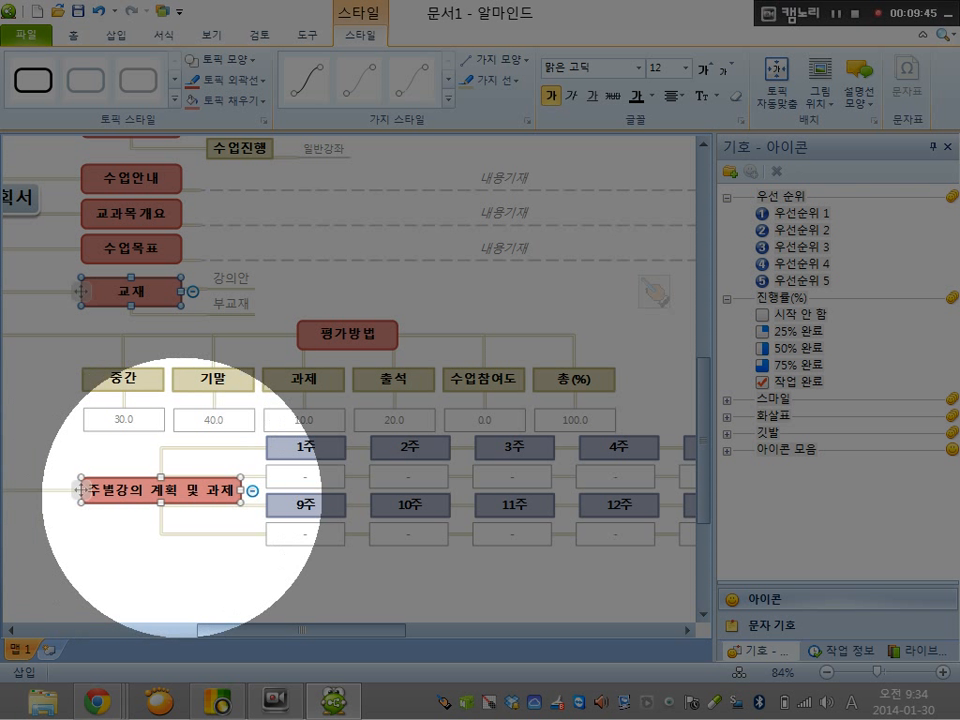
pyautogui.click(306, 446)
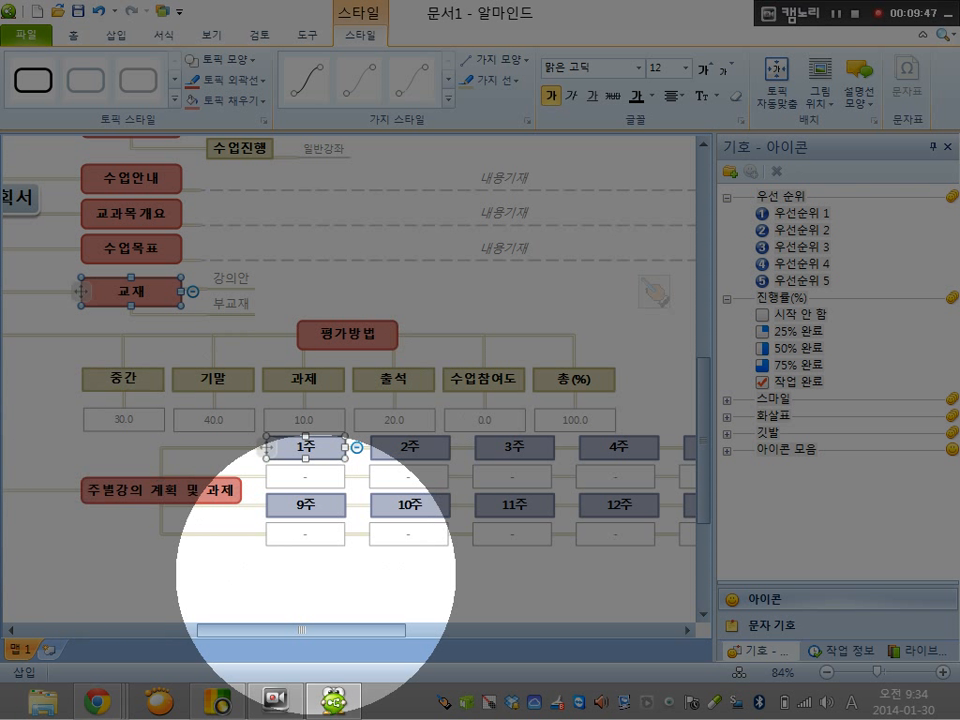
# Enter 총의치기공학 이해 as the lecture content under 1주 in the 주별강의 계획 및 과제 branch
pyautogui.moveTo(301, 630); pyautogui.dragTo(309, 600)
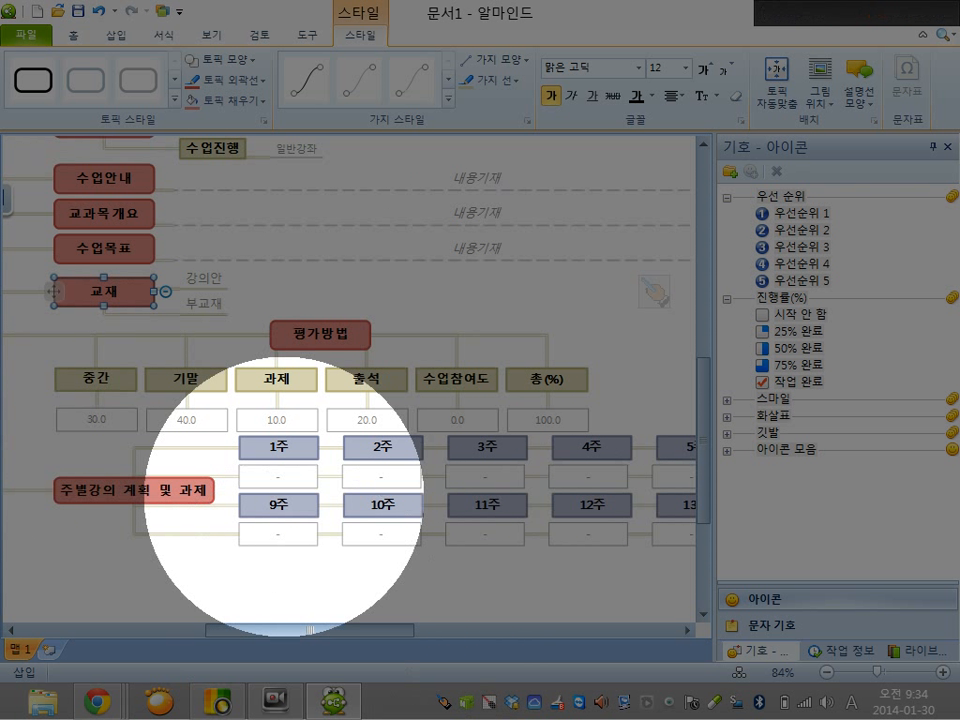
pyautogui.click(276, 448)
pyautogui.click(266, 474)
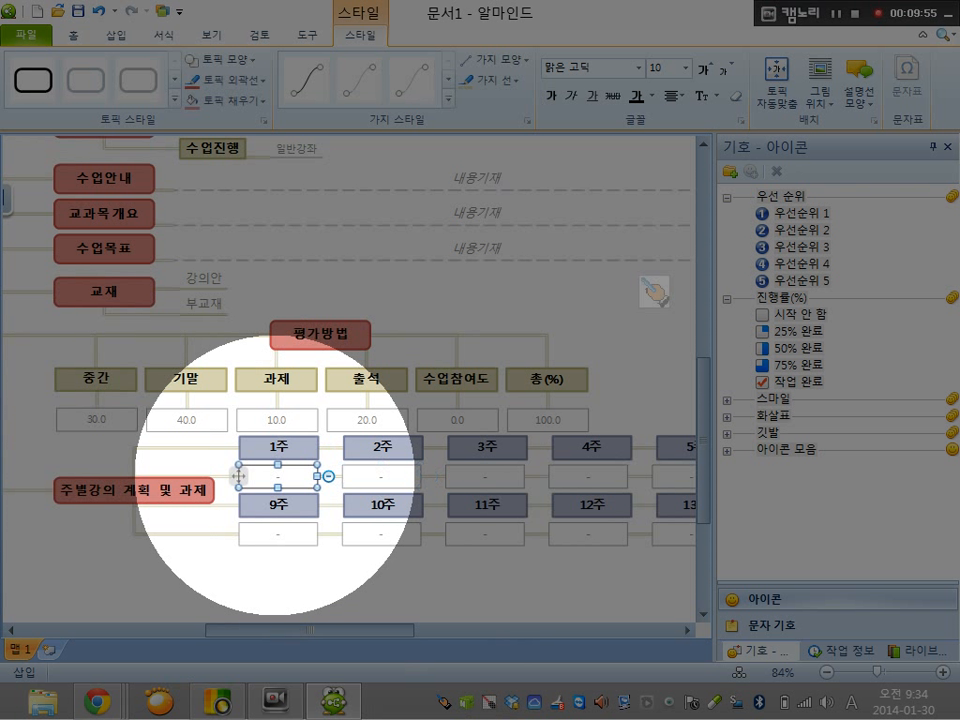
pyautogui.write('ㅏ')
pyautogui.press('alt')
pyautogui.write('총의')
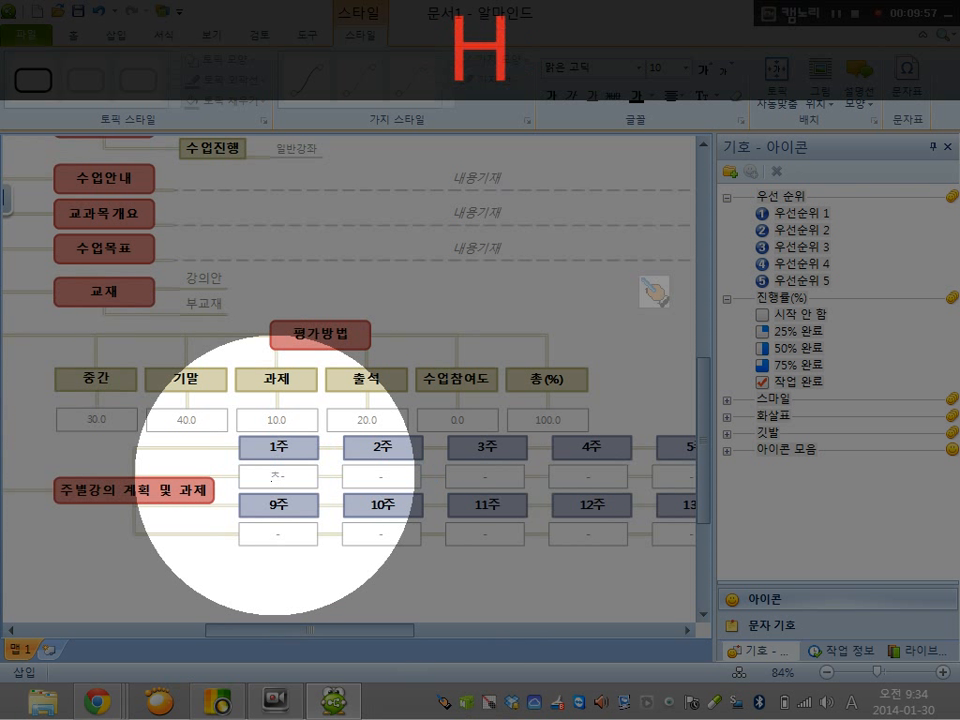
pyautogui.write('치기ㅏ고')
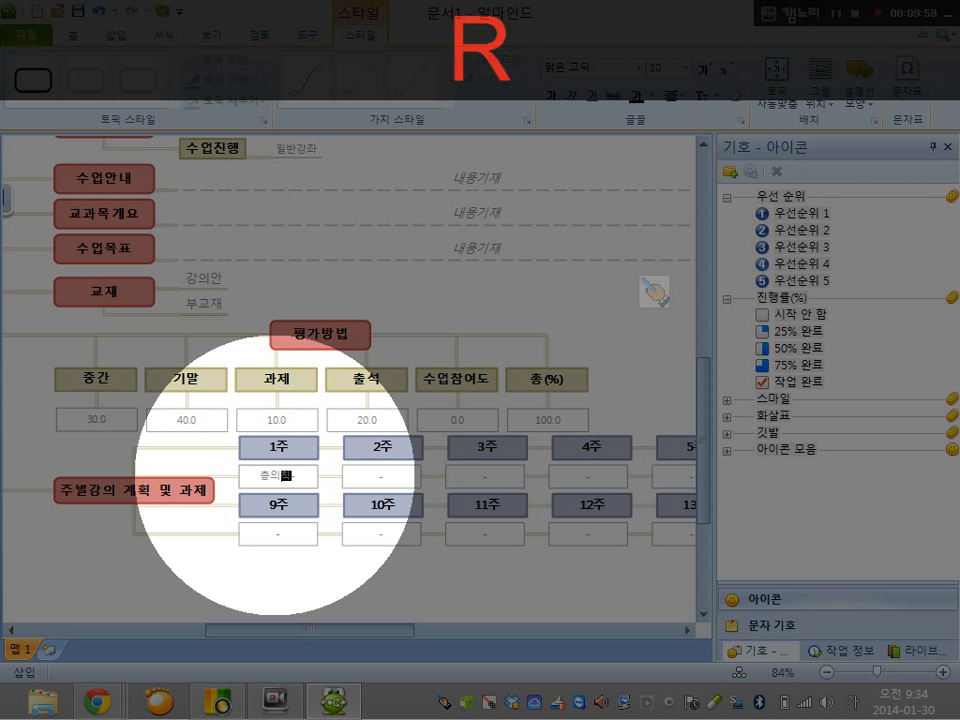
pyautogui.press('BackSpace')
pyautogui.press('BackSpace')
pyautogui.press('BackSpace')
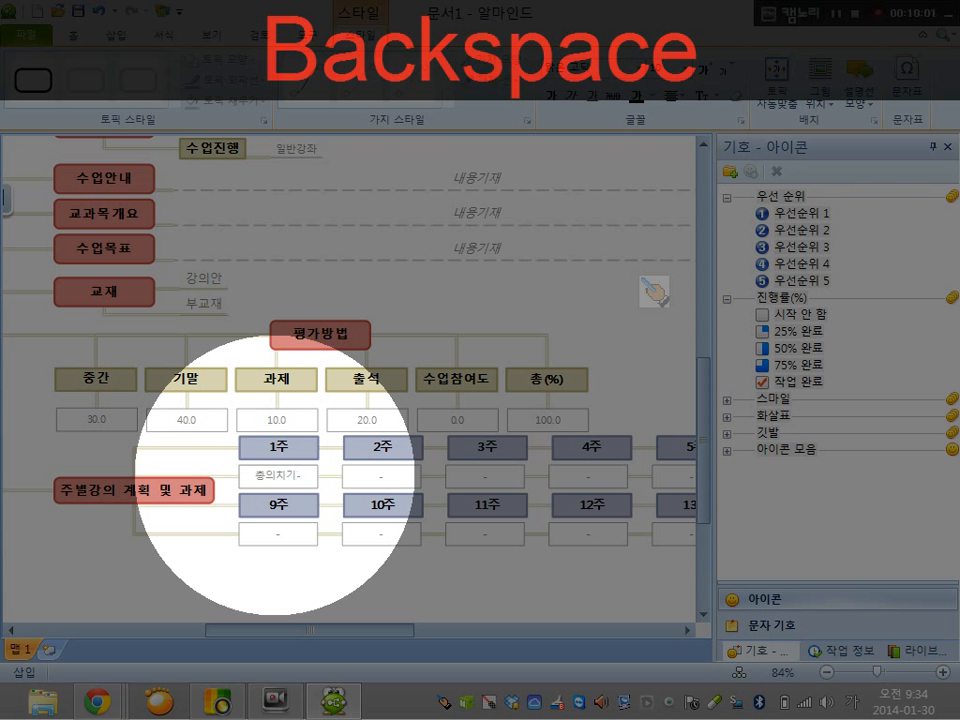
pyautogui.write('공학 이해')
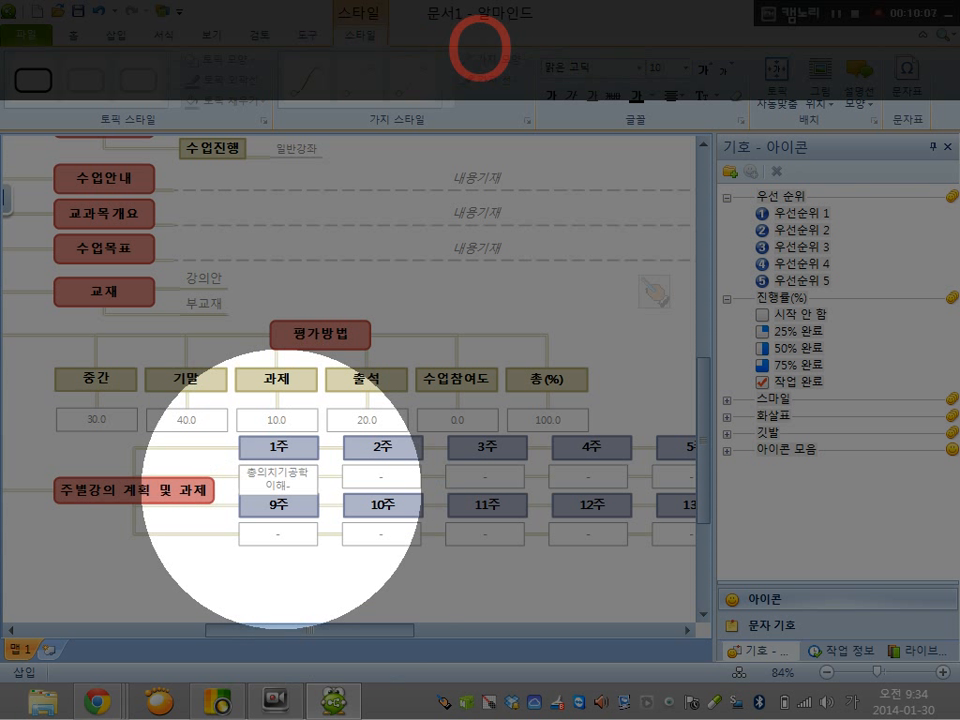
pyautogui.press('Home')
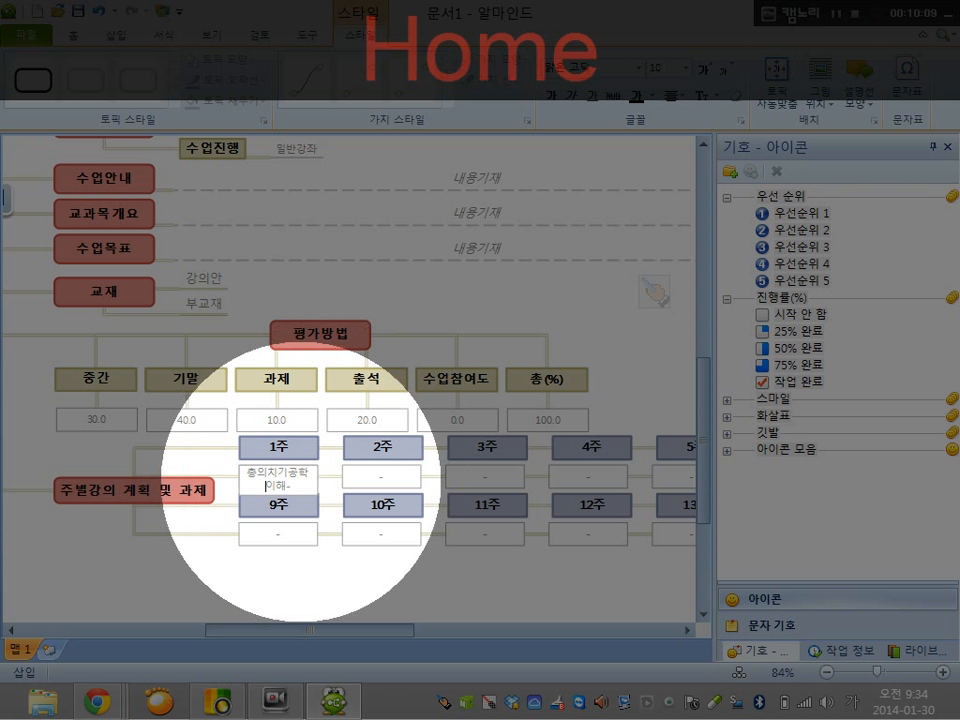
pyautogui.click(292, 485)
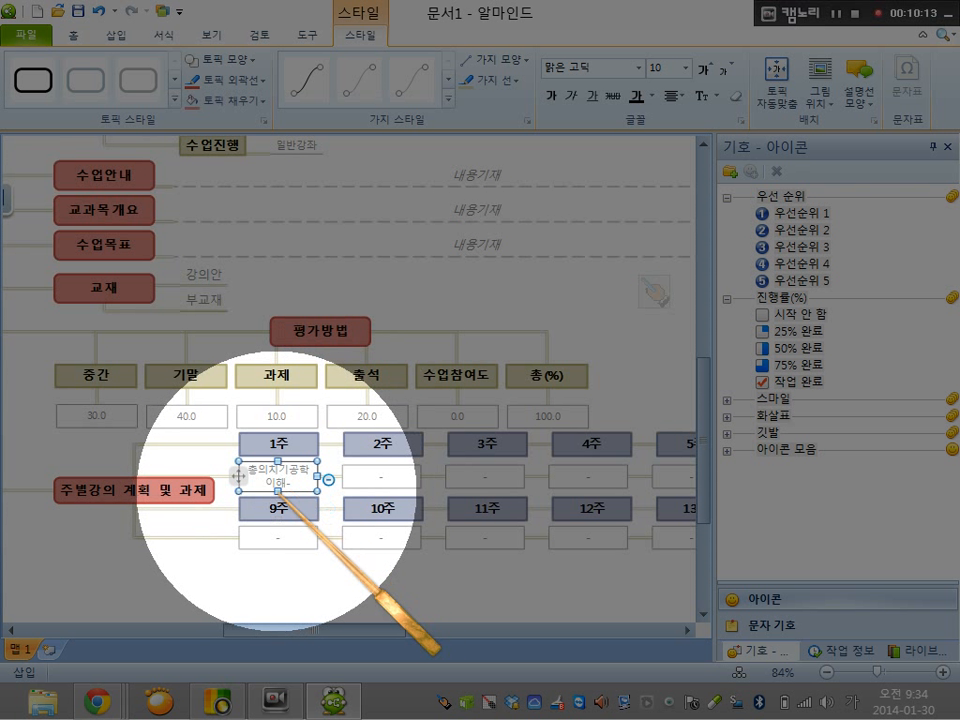
pyautogui.click(200, 563)
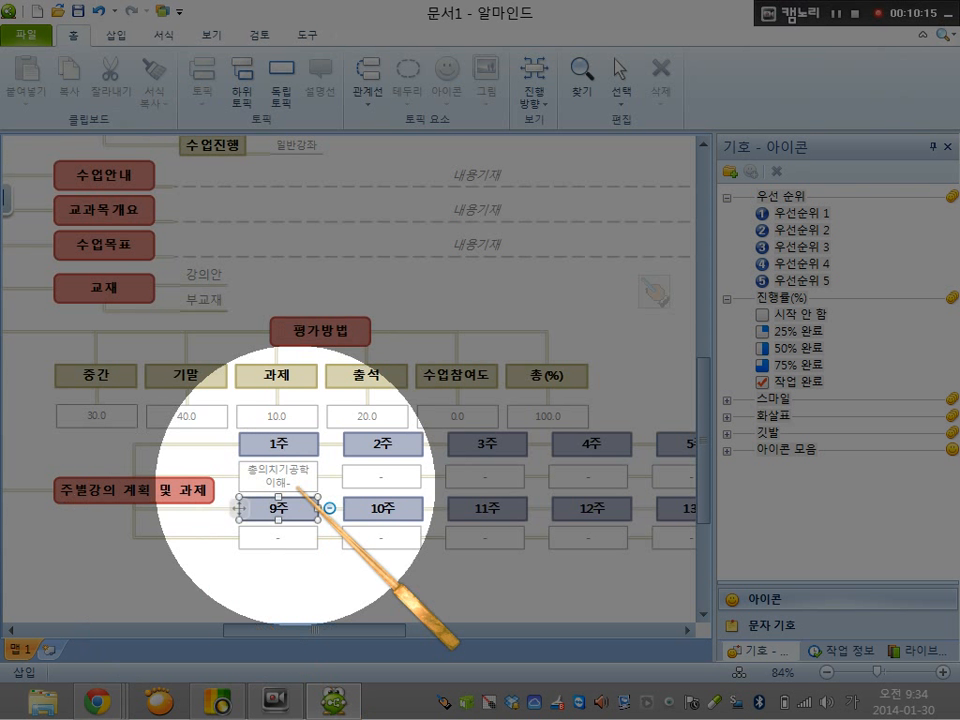
# Add a subtopic to 강의보조 커뮤니티 in the 수업운영 branch, and a further subtopic beneath the new one
pyautogui.moveTo(388, 613); pyautogui.dragTo(306, 610)
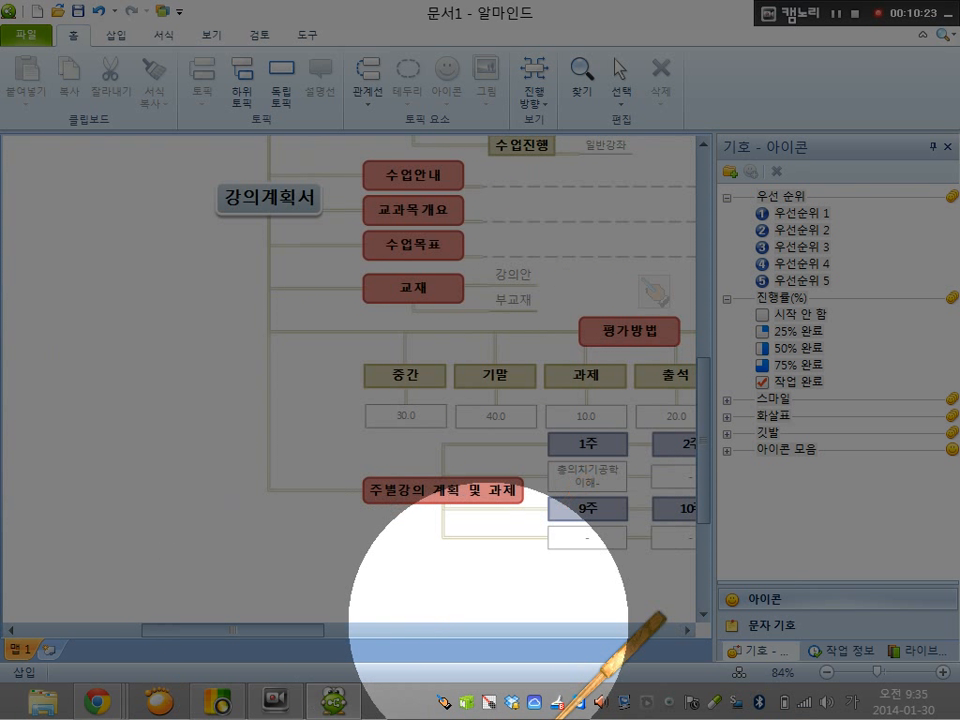
pyautogui.click(697, 510)
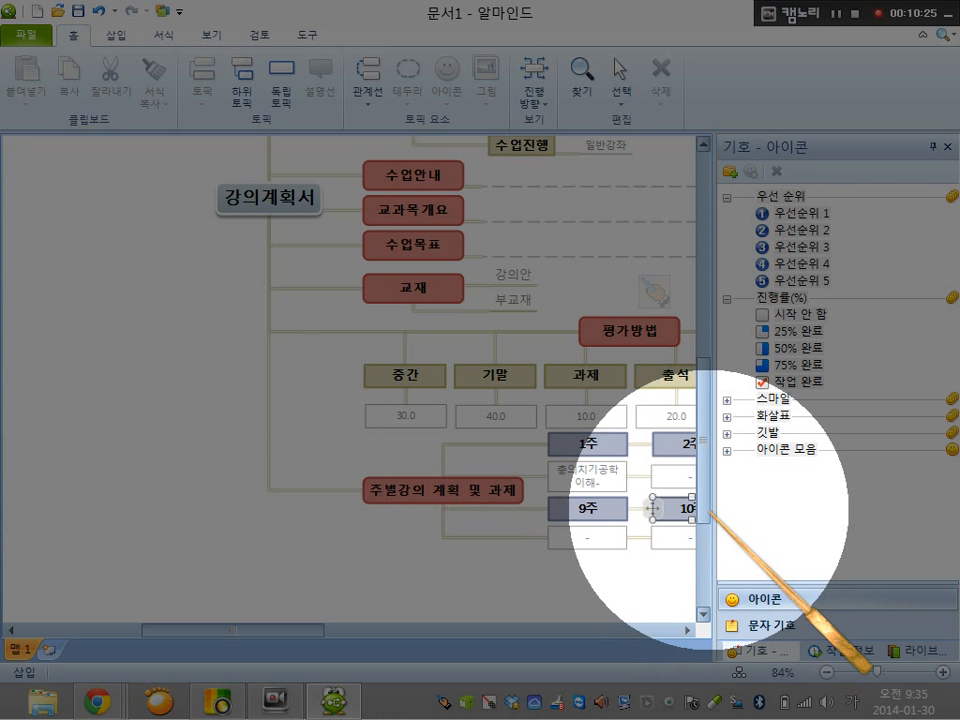
pyautogui.moveTo(709, 522); pyautogui.dragTo(707, 405)
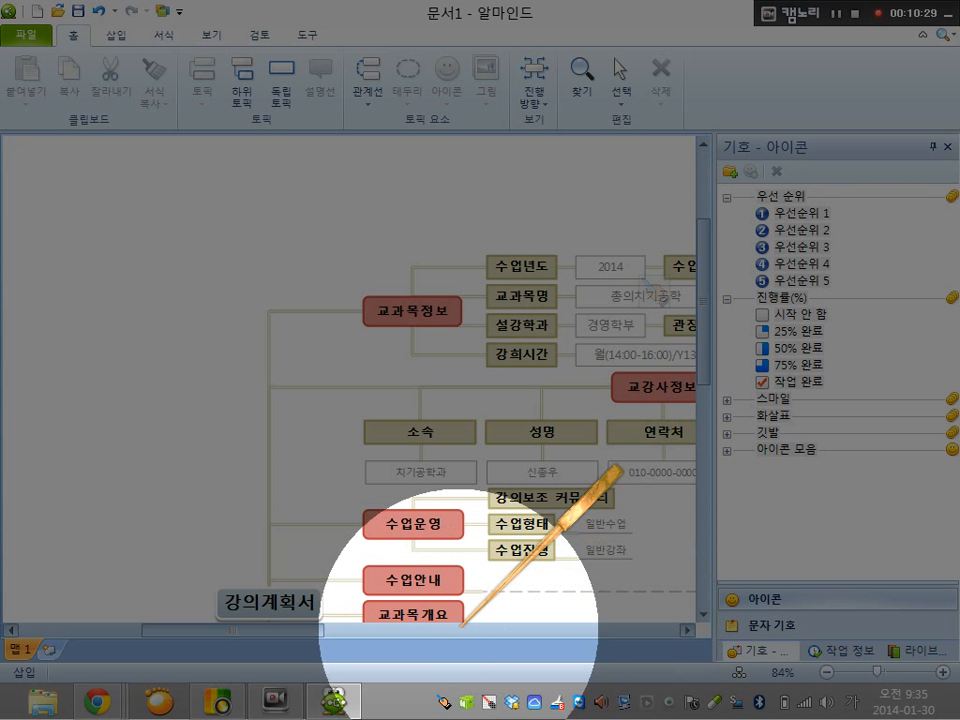
pyautogui.click(462, 627)
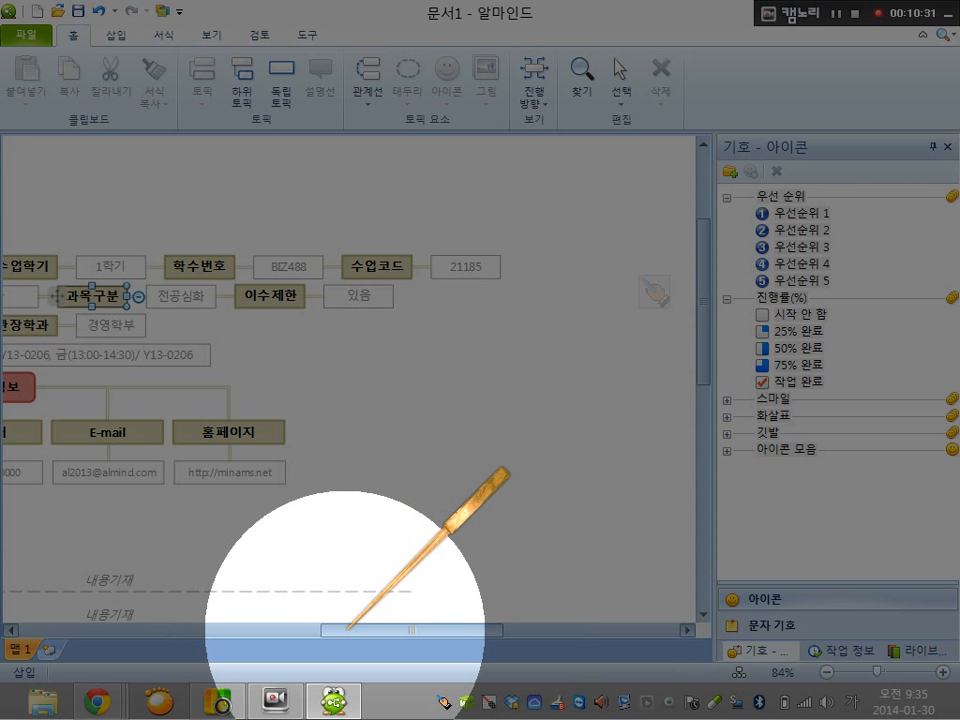
pyautogui.moveTo(375, 628); pyautogui.dragTo(256, 628)
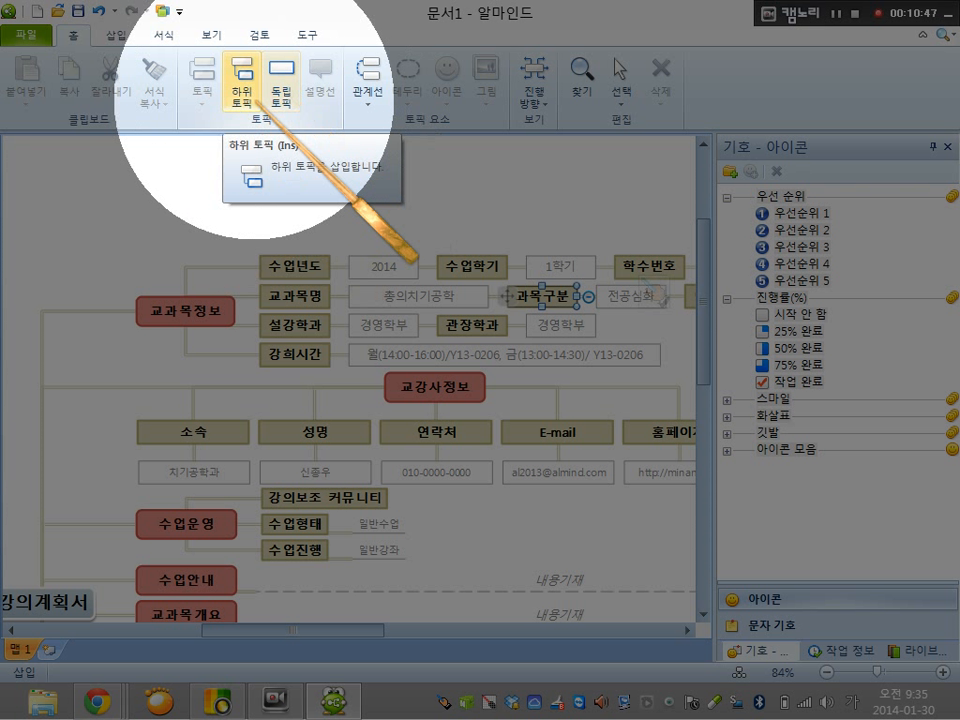
pyautogui.keyDown('ctrl'); pyautogui.click(374, 500); pyautogui.keyUp('ctrl')
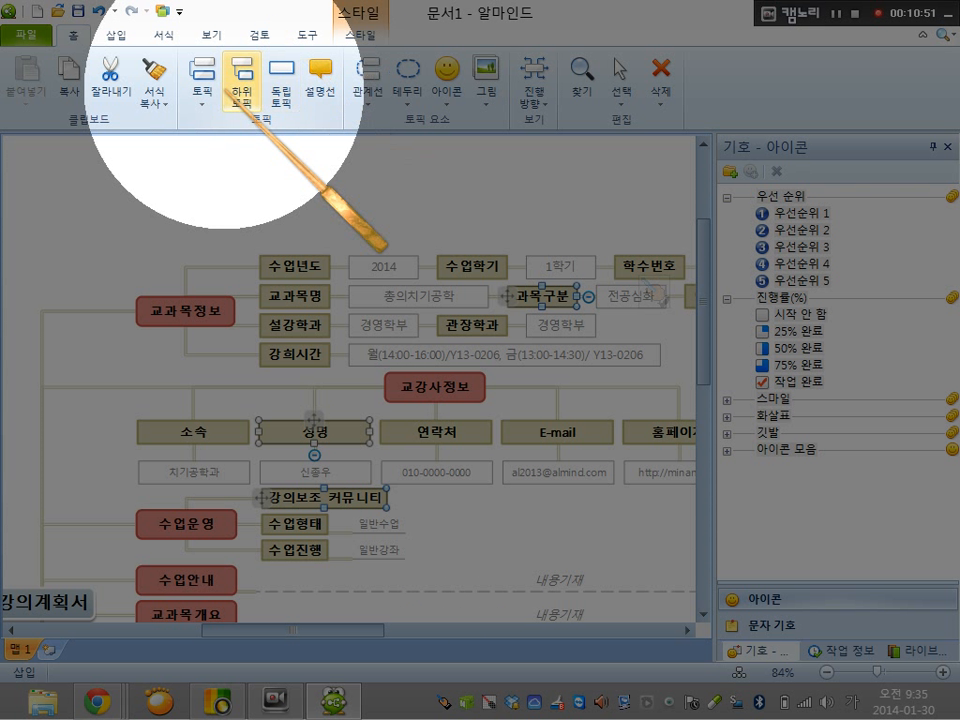
pyautogui.doubleClick(363, 498)
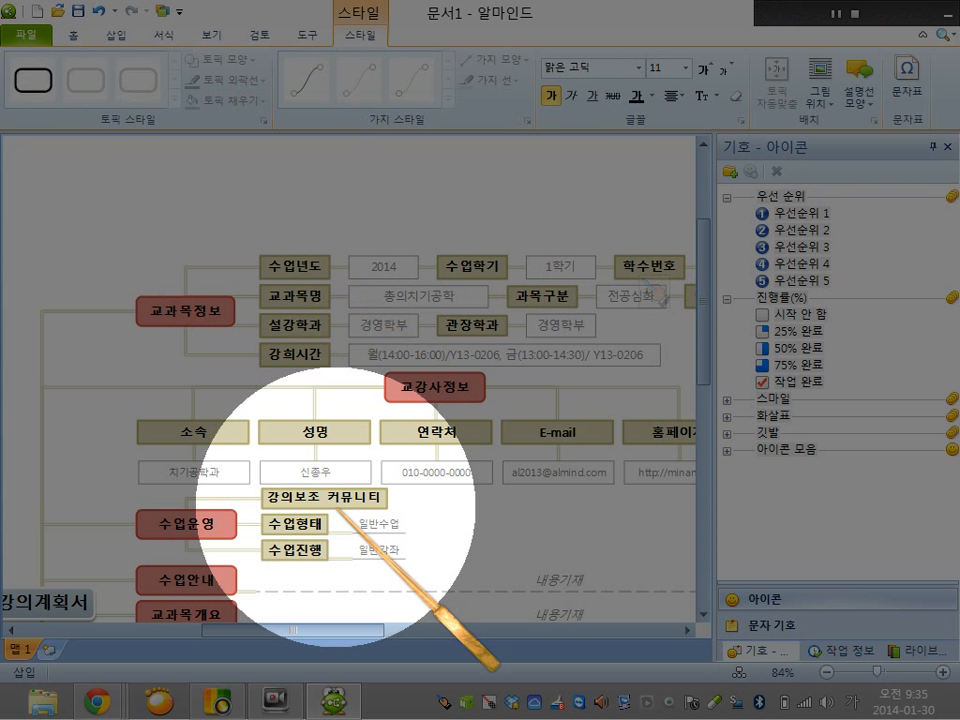
pyautogui.click(261, 493)
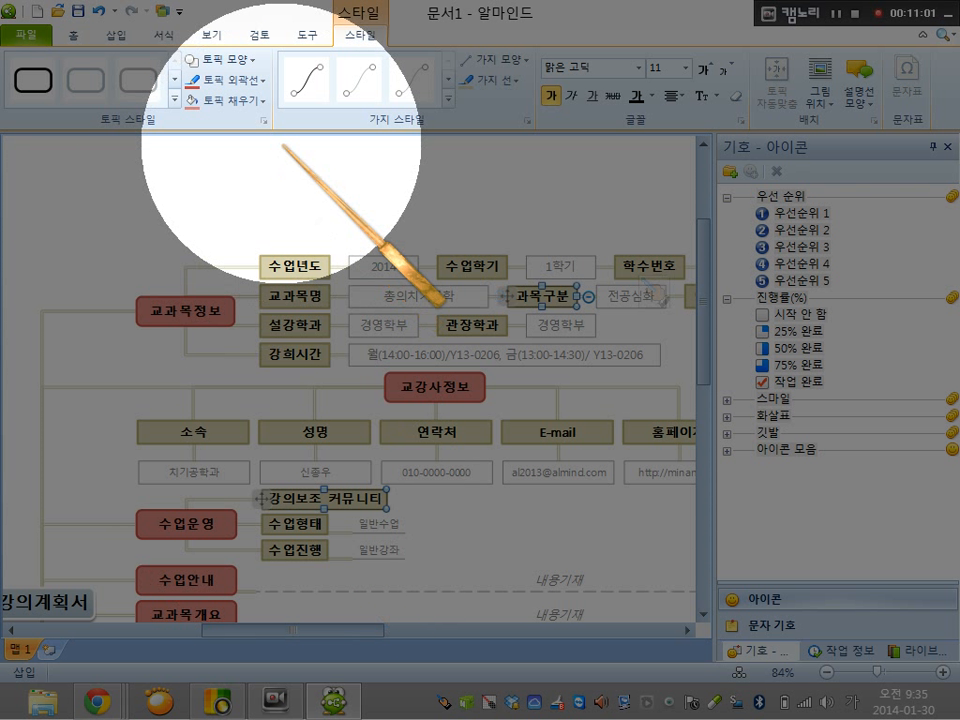
pyautogui.click(116, 35)
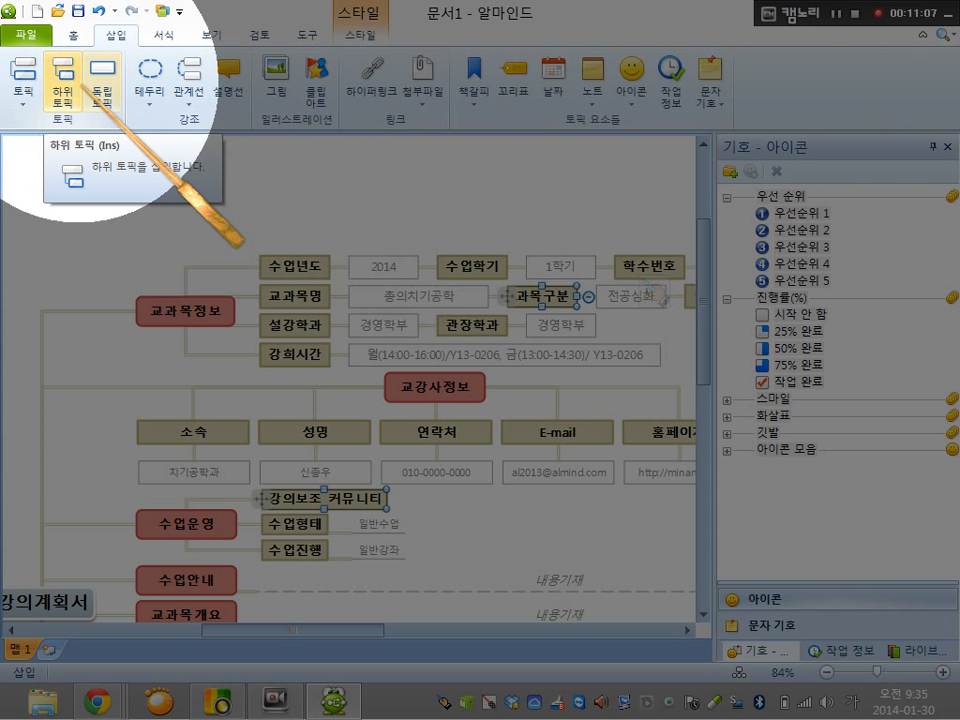
pyautogui.click(62, 75)
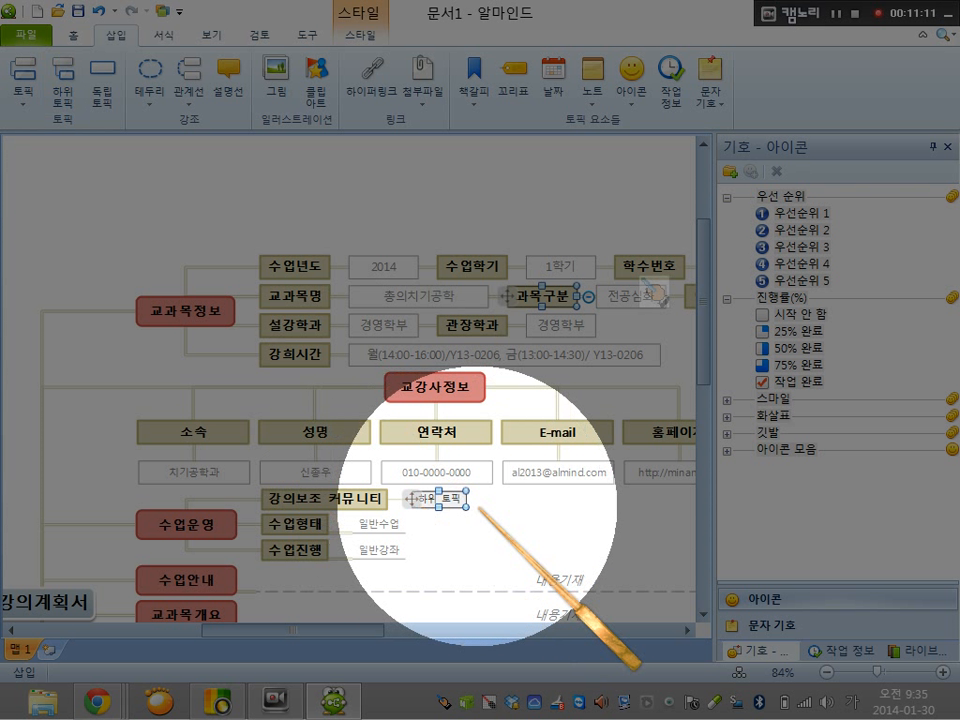
pyautogui.click(60, 75)
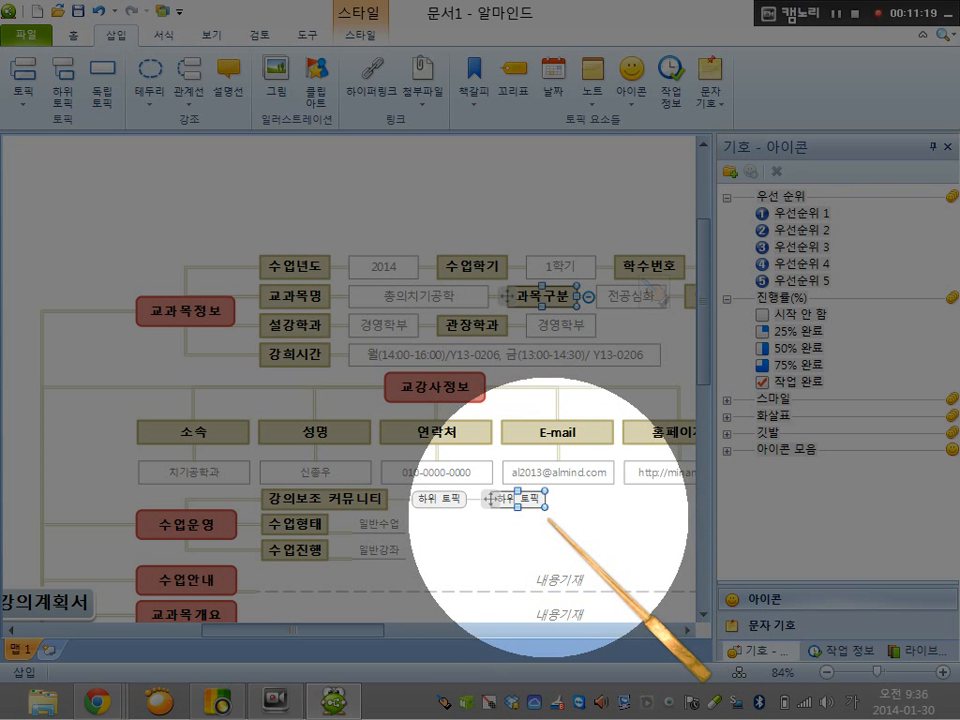
# Add a subtopic under 교과목정보 and a new main topic to the central topic 강의계획서
pyautogui.click(160, 318)
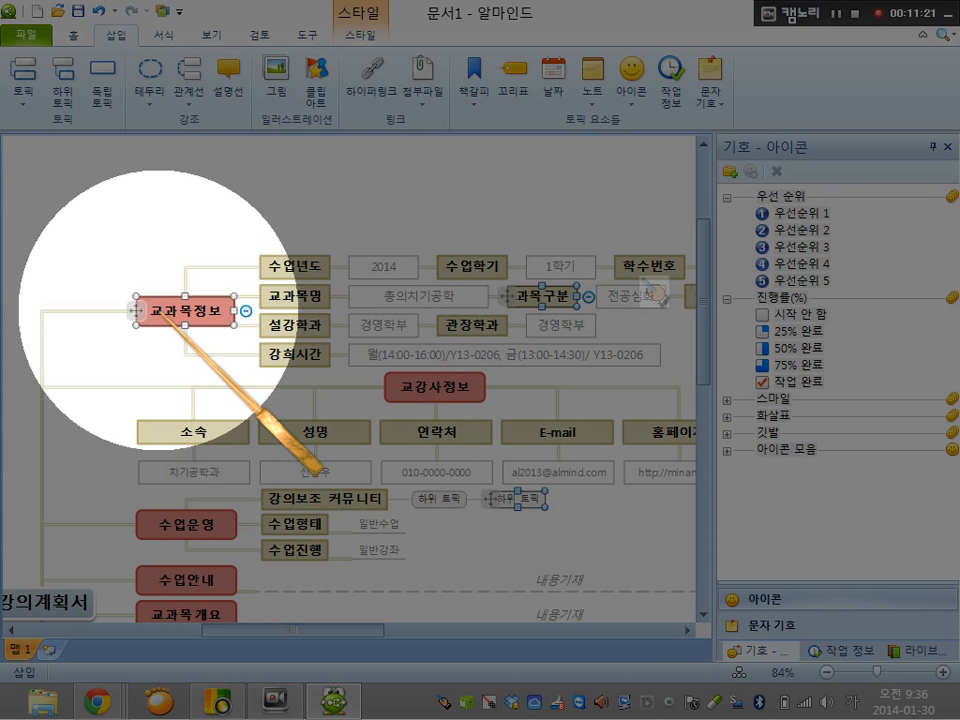
pyautogui.click(62, 74)
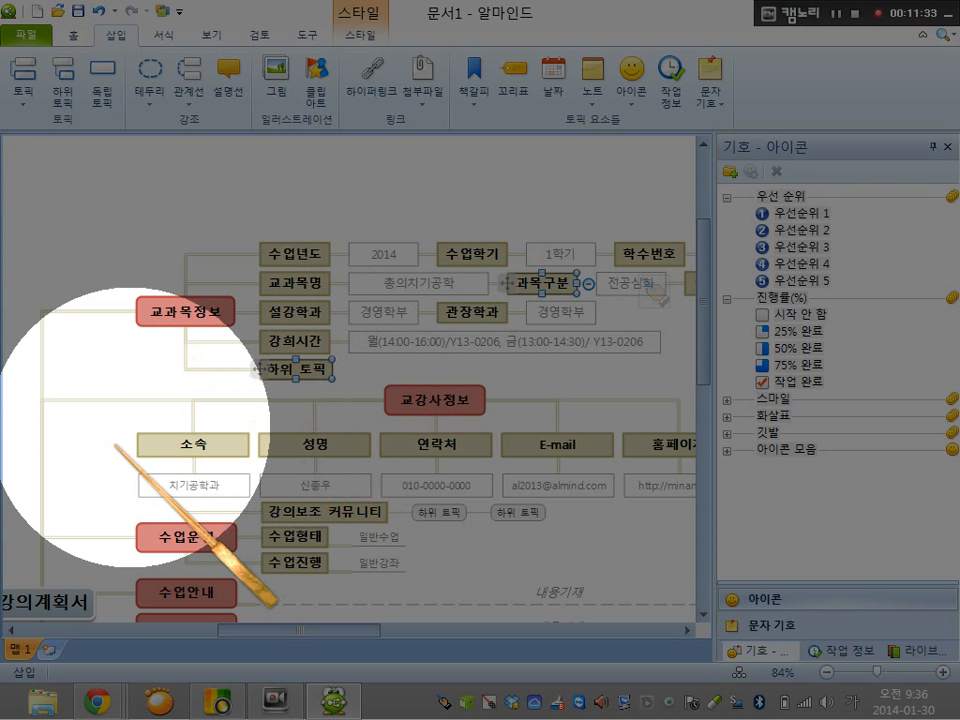
pyautogui.click(57, 600)
pyautogui.click(55, 600)
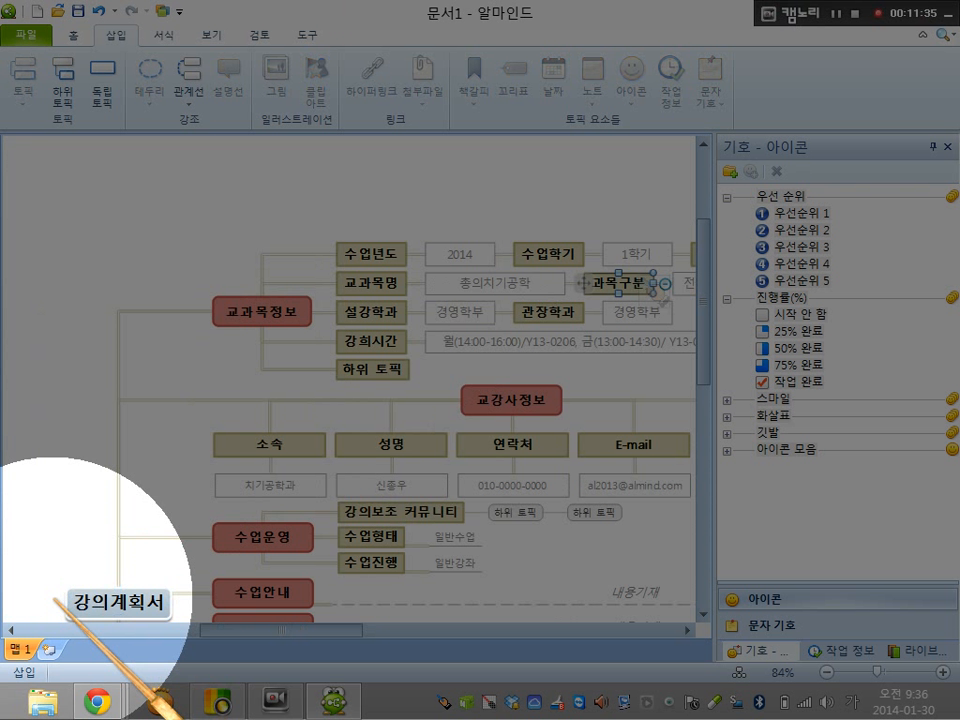
pyautogui.click(63, 80)
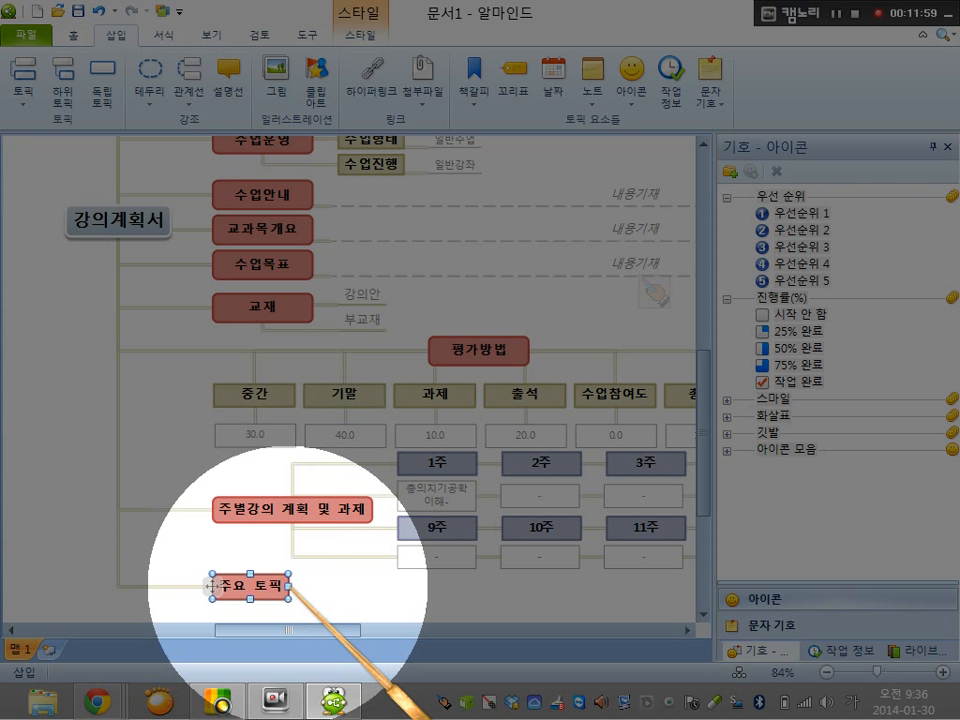
# Add a chain of four nested subtopics to the new main topic 주요 토픽
pyautogui.click(62, 80)
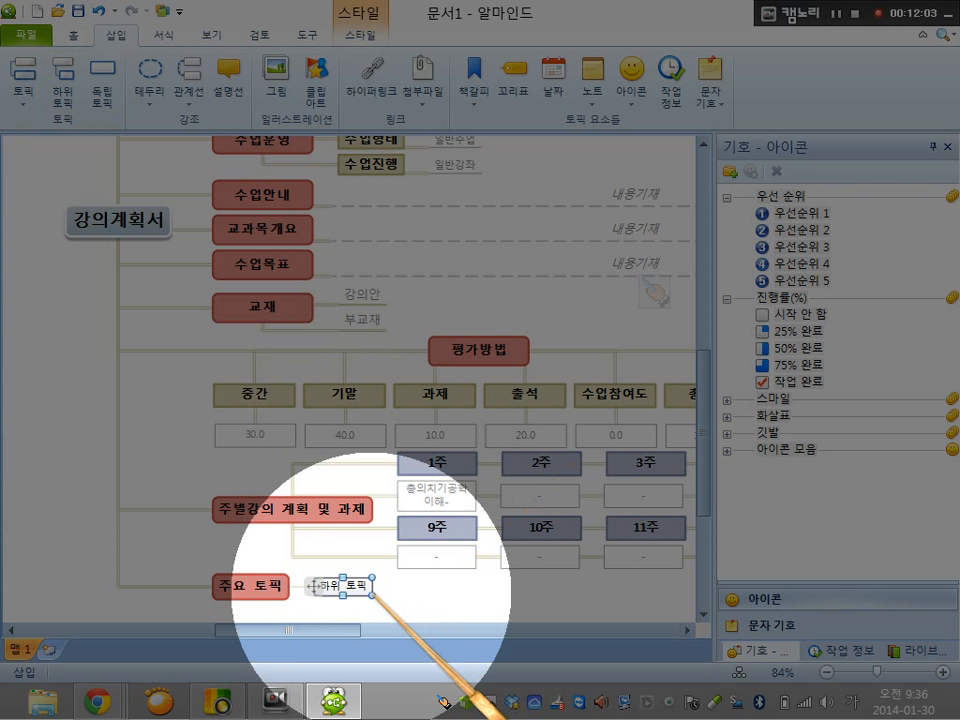
pyautogui.click(63, 82)
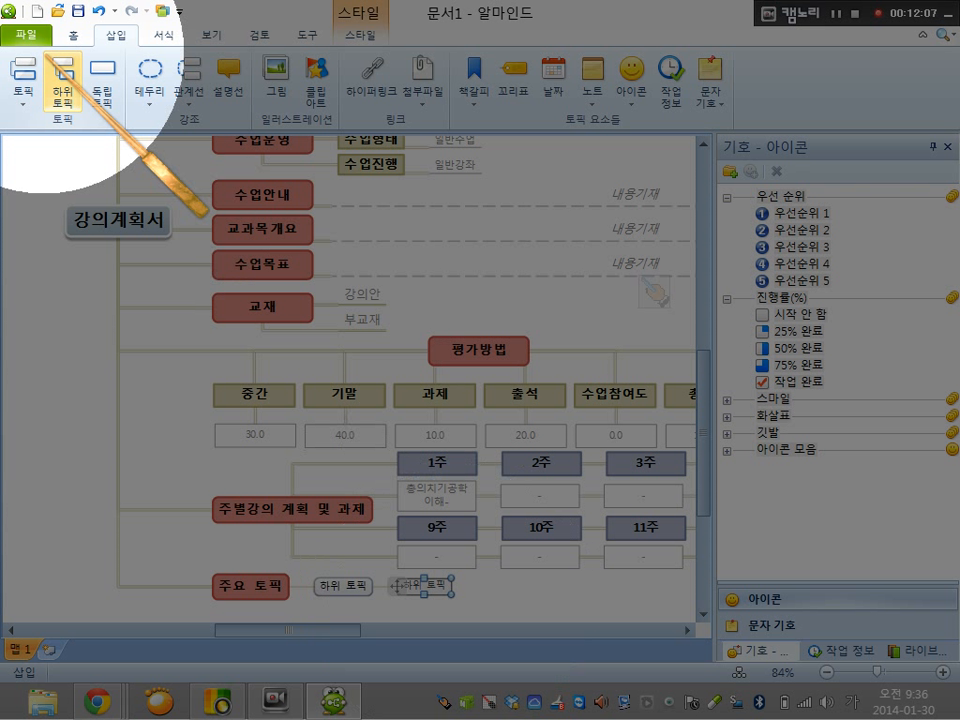
pyautogui.click(63, 80)
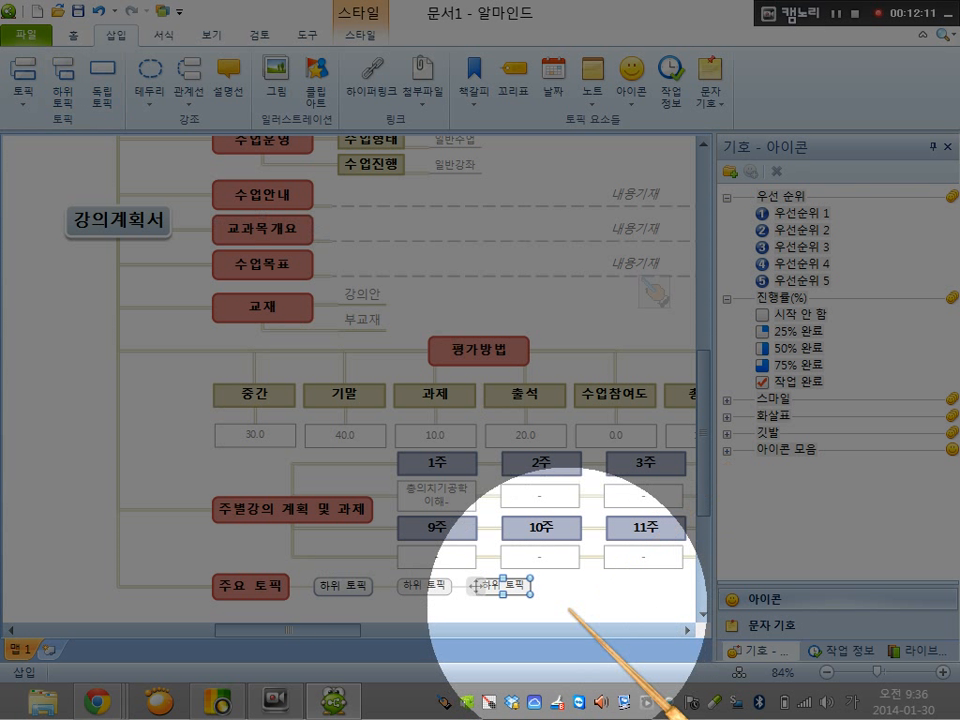
pyautogui.click(63, 78)
# Put a wavy-edged rectangular border around the last subtopic in the 주요 토픽 chain
pyautogui.click(117, 220)
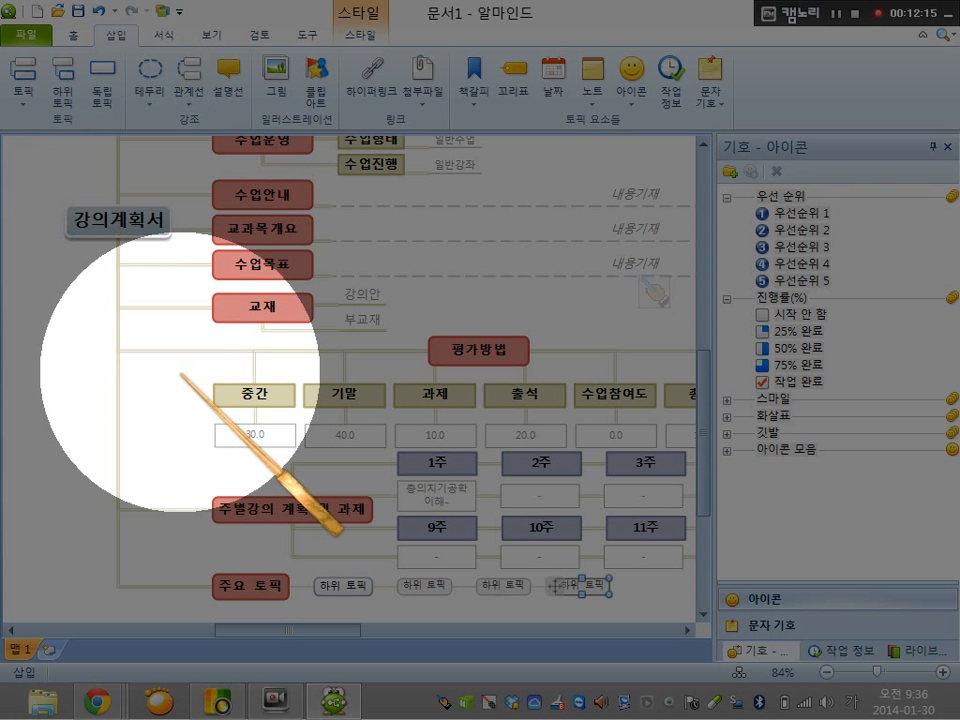
pyautogui.click(150, 80)
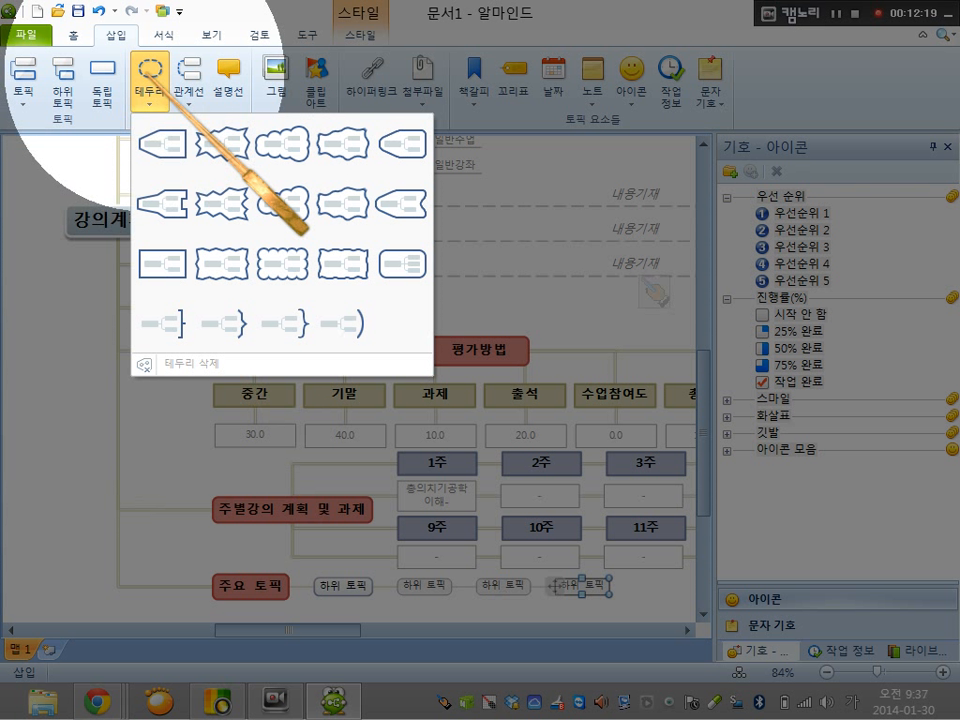
pyautogui.click(228, 258)
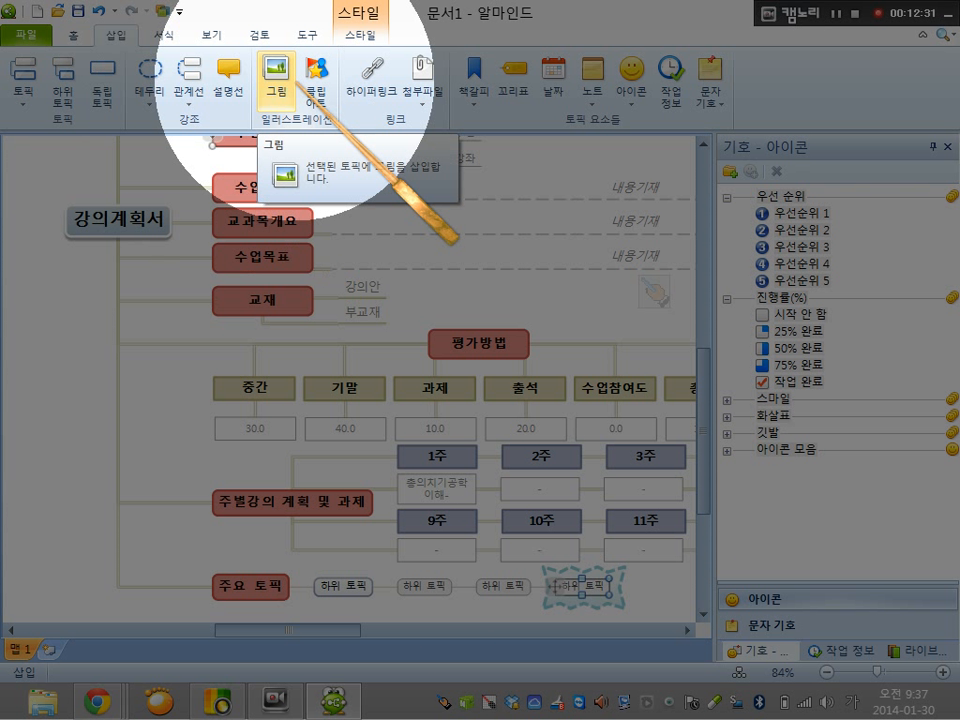
pyautogui.click(130, 234)
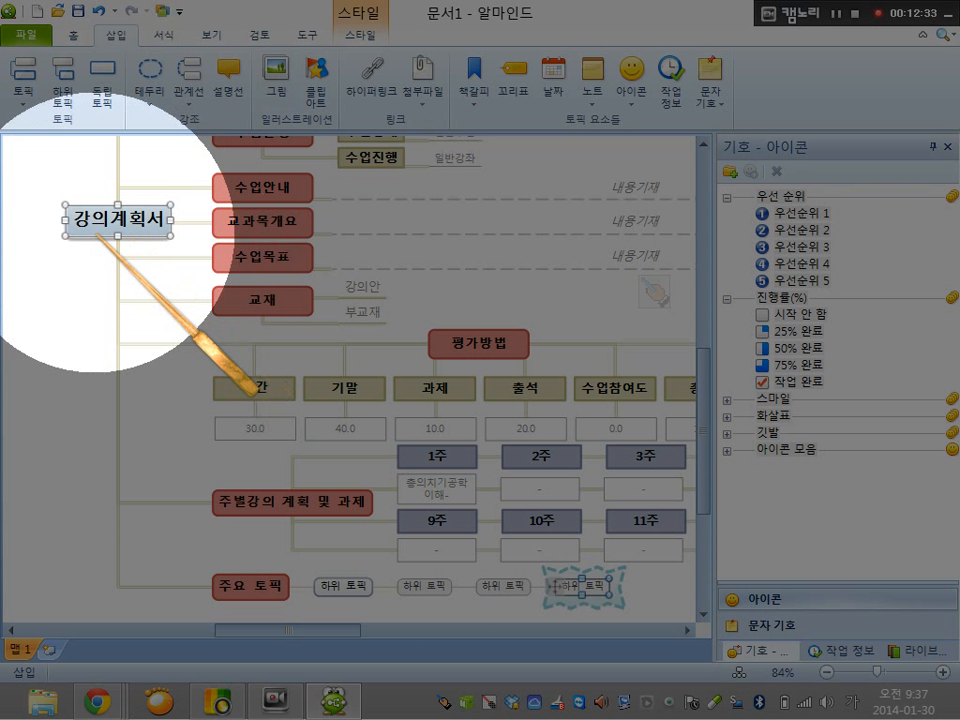
pyautogui.click(52, 223)
pyautogui.click(150, 233)
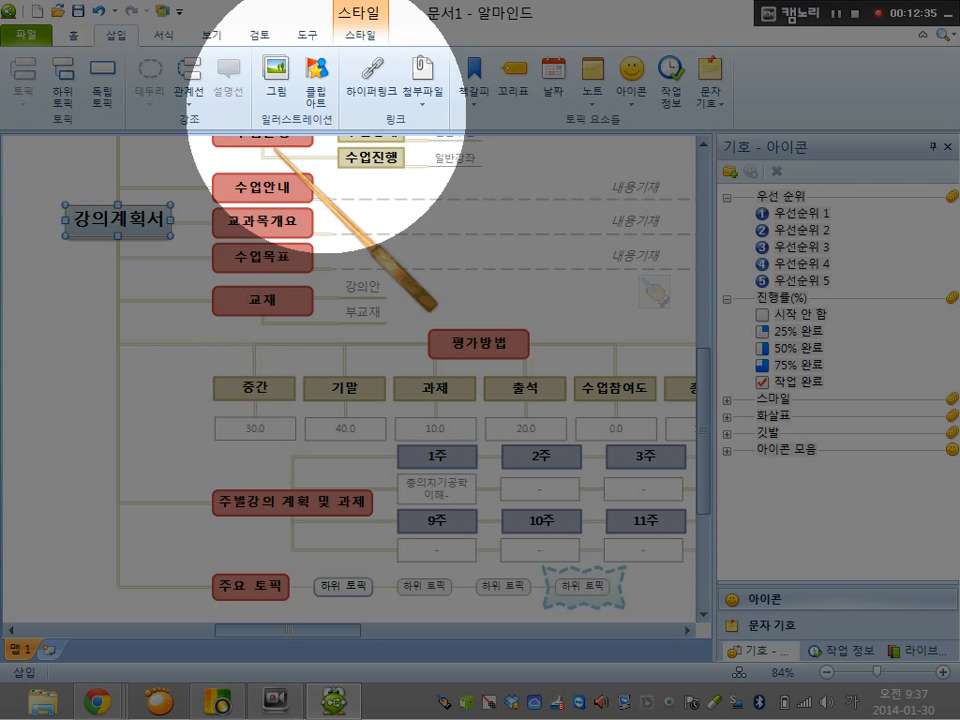
# Insert a denture photo from the 총의치 원고 folder on the desktop into the 총의치기공학 topic beside 교과목명
pyautogui.scroll(3, 285, 143)
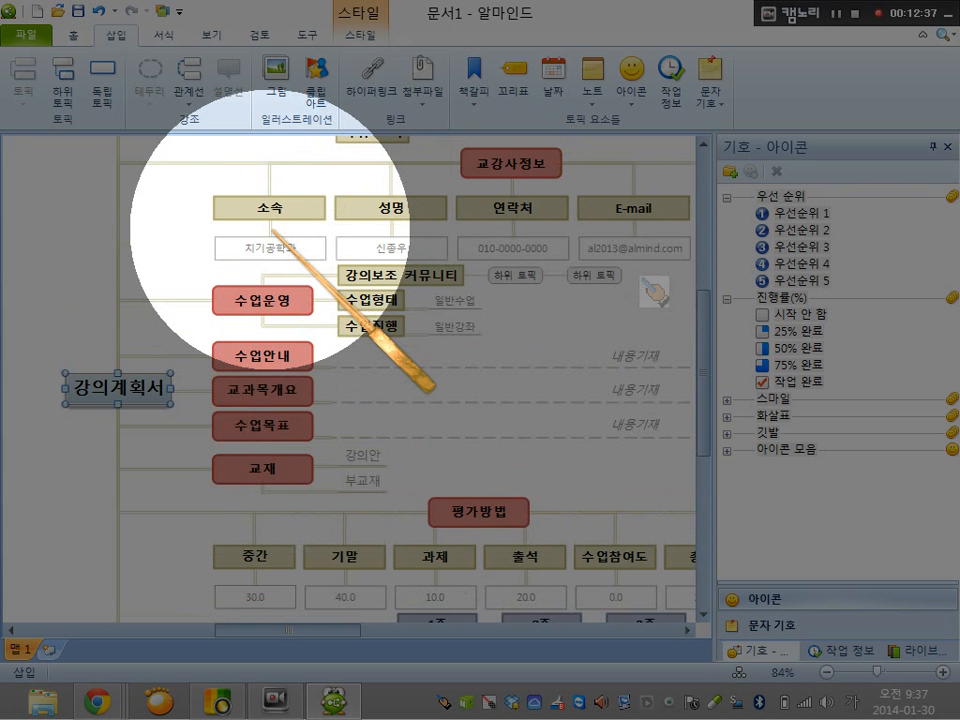
pyautogui.scroll(2, 300, 377)
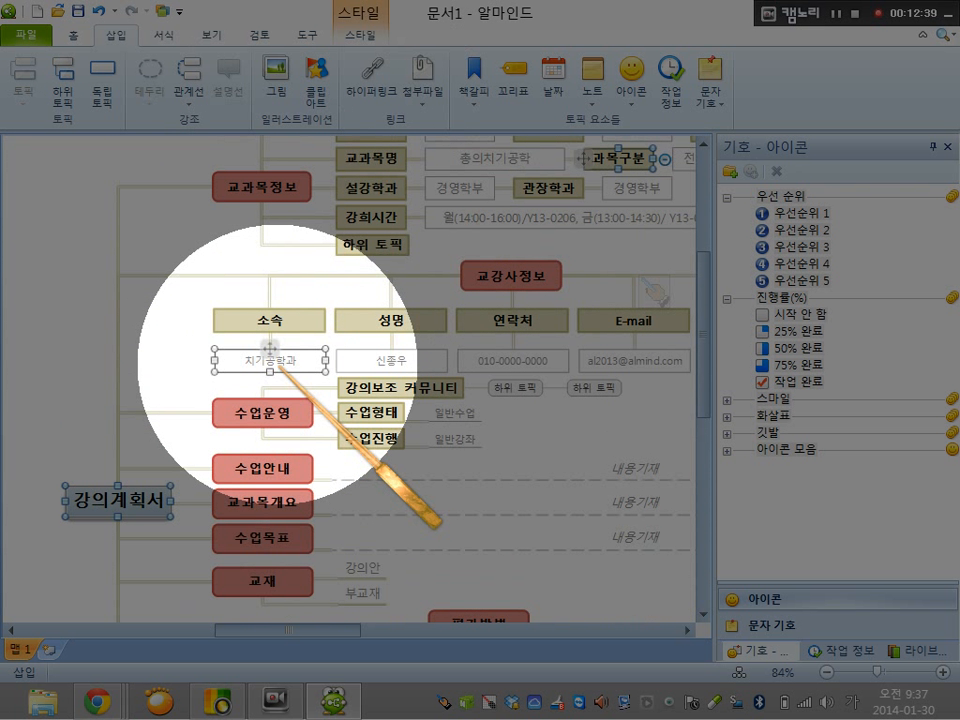
pyautogui.scroll(2, 250, 360)
pyautogui.click(510, 270)
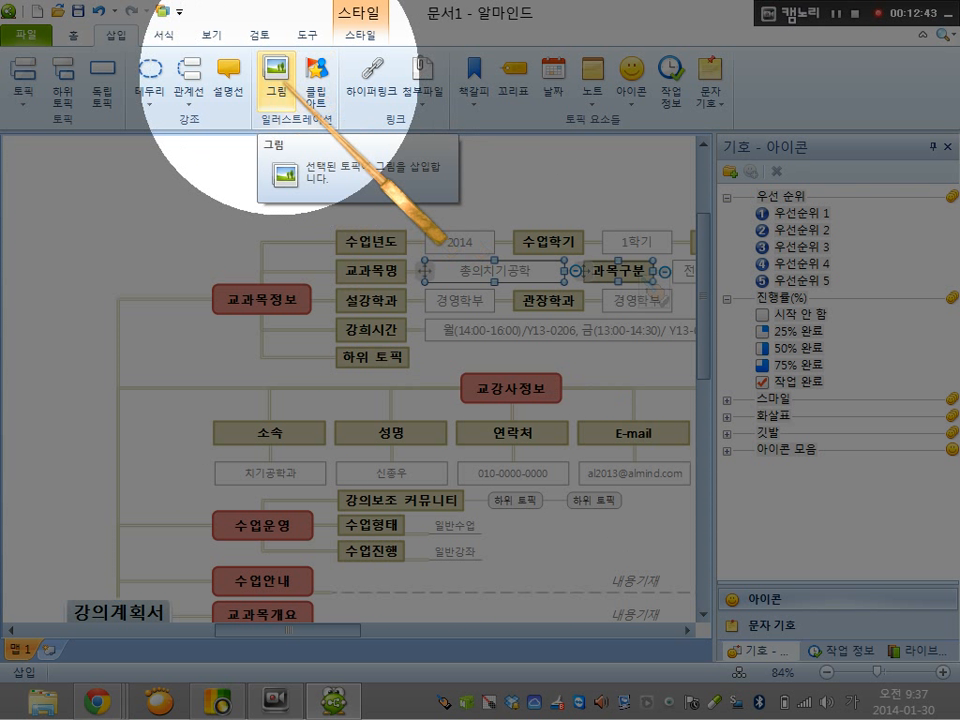
pyautogui.click(270, 70)
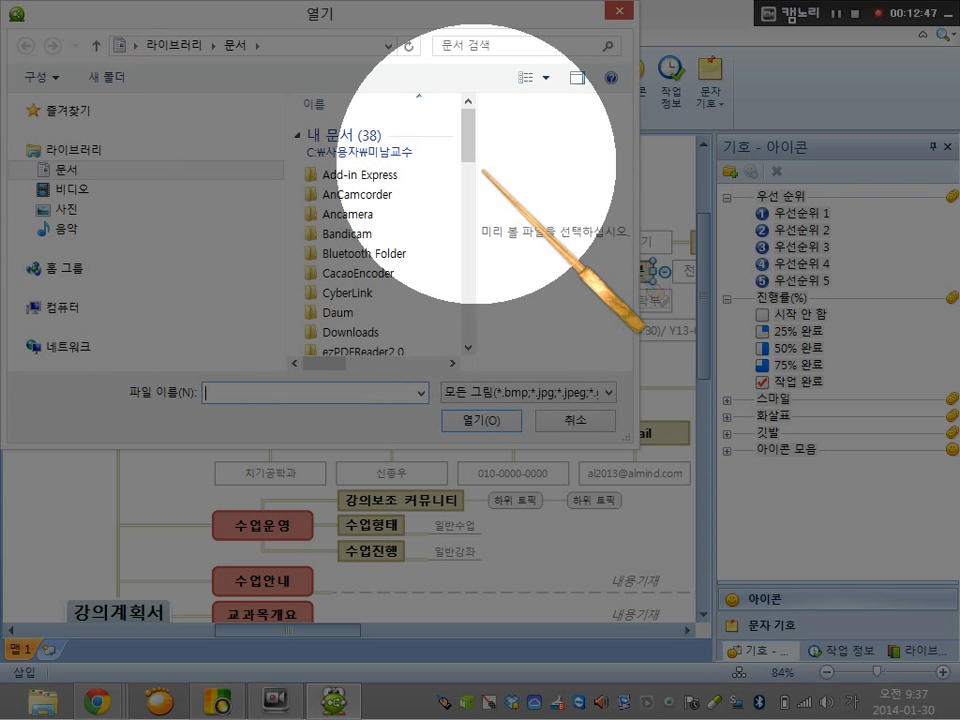
pyautogui.moveTo(472, 149); pyautogui.dragTo(466, 225)
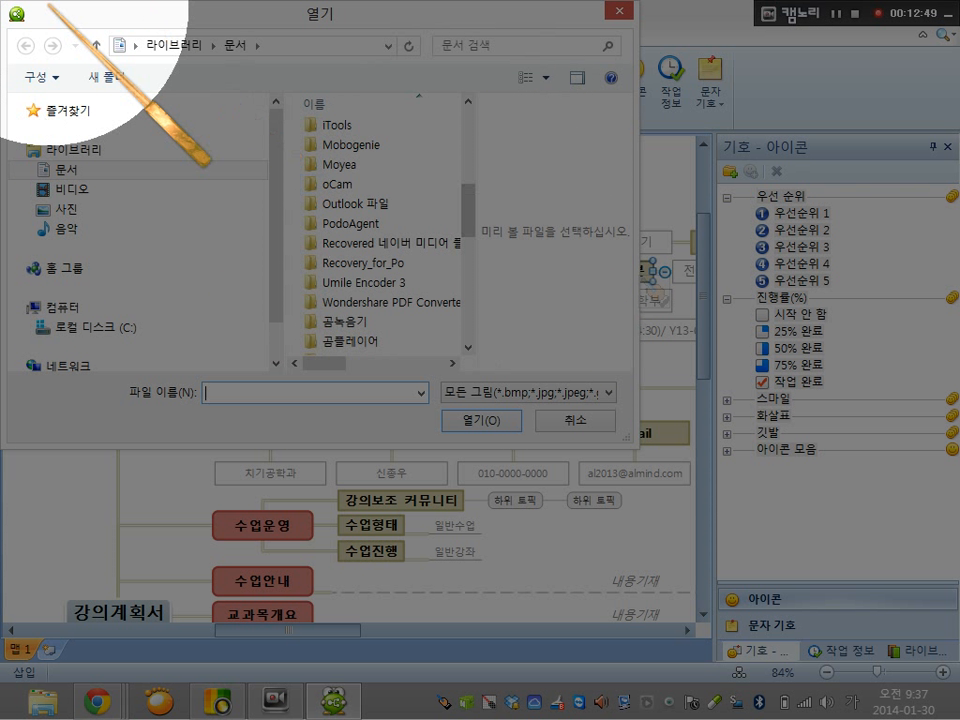
pyautogui.click(97, 45)
pyautogui.click(97, 45)
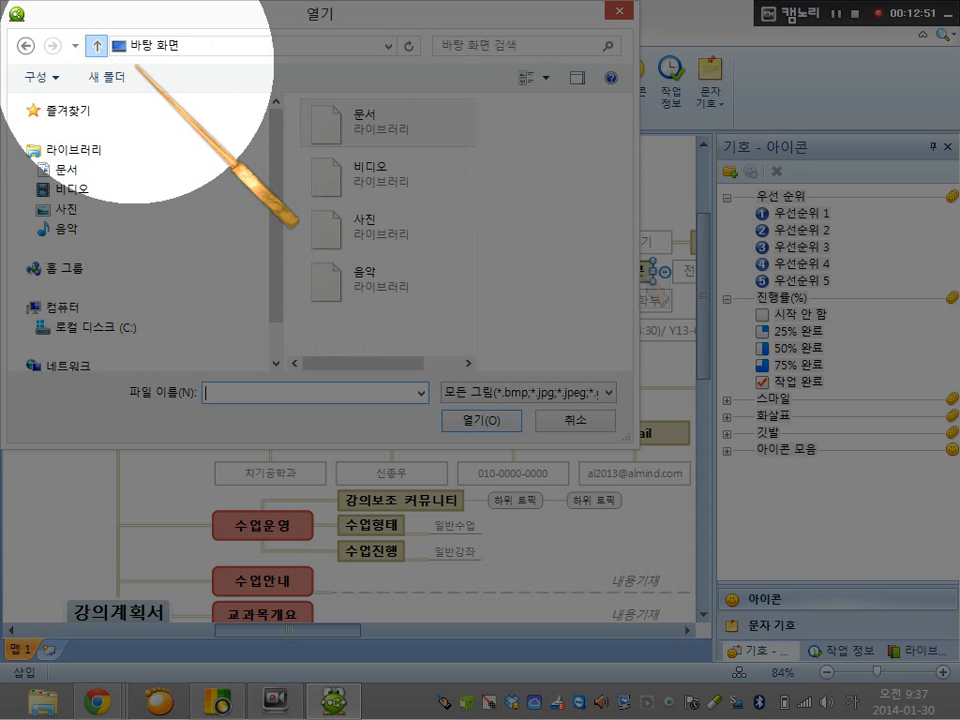
pyautogui.moveTo(472, 149); pyautogui.dragTo(461, 268)
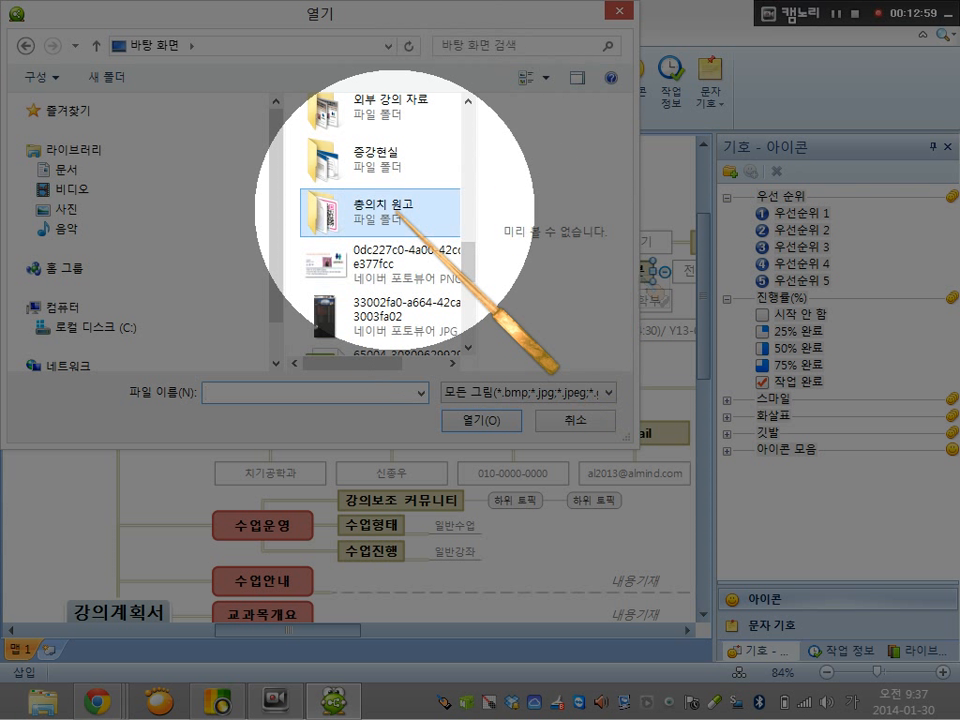
pyautogui.doubleClick(321, 222)
pyautogui.moveTo(470, 133); pyautogui.dragTo(451, 259)
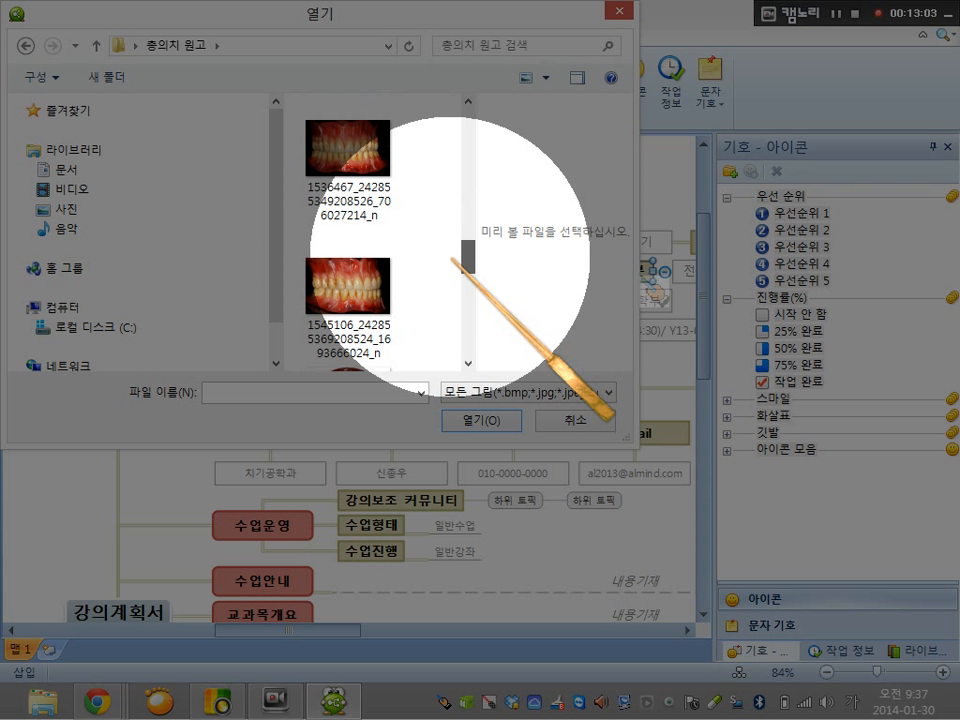
pyautogui.click(388, 215)
pyautogui.click(474, 421)
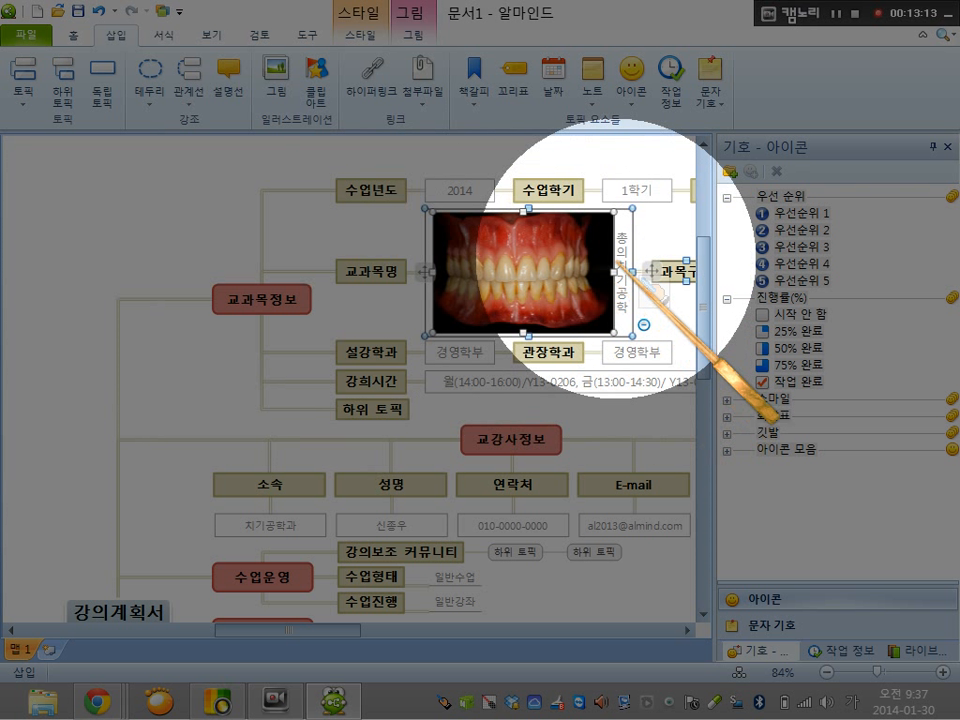
pyautogui.click(622, 242)
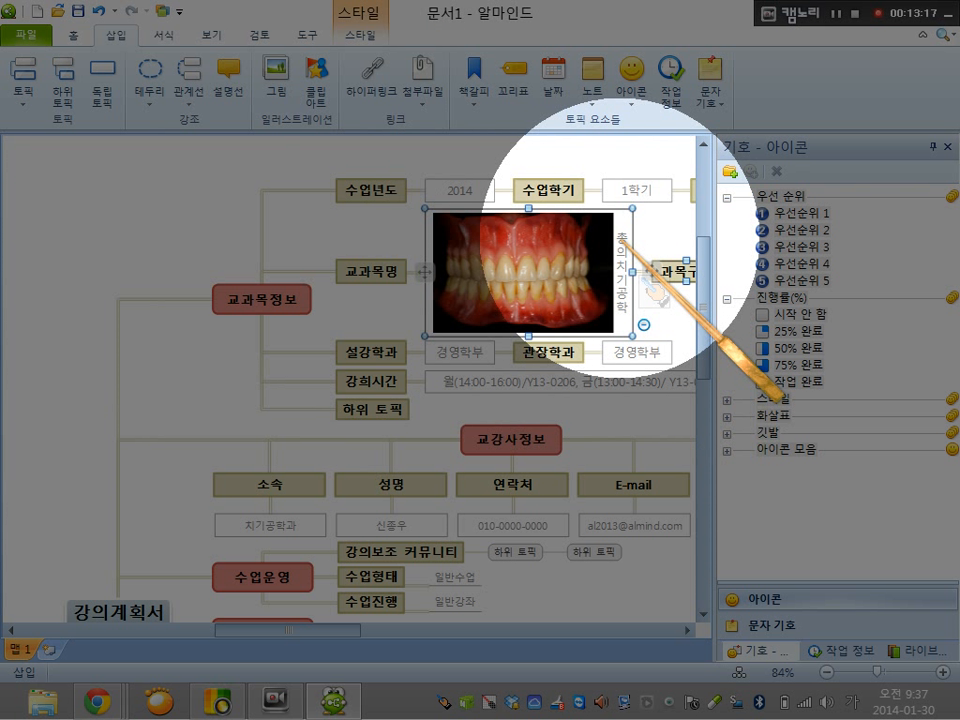
pyautogui.click(622, 242)
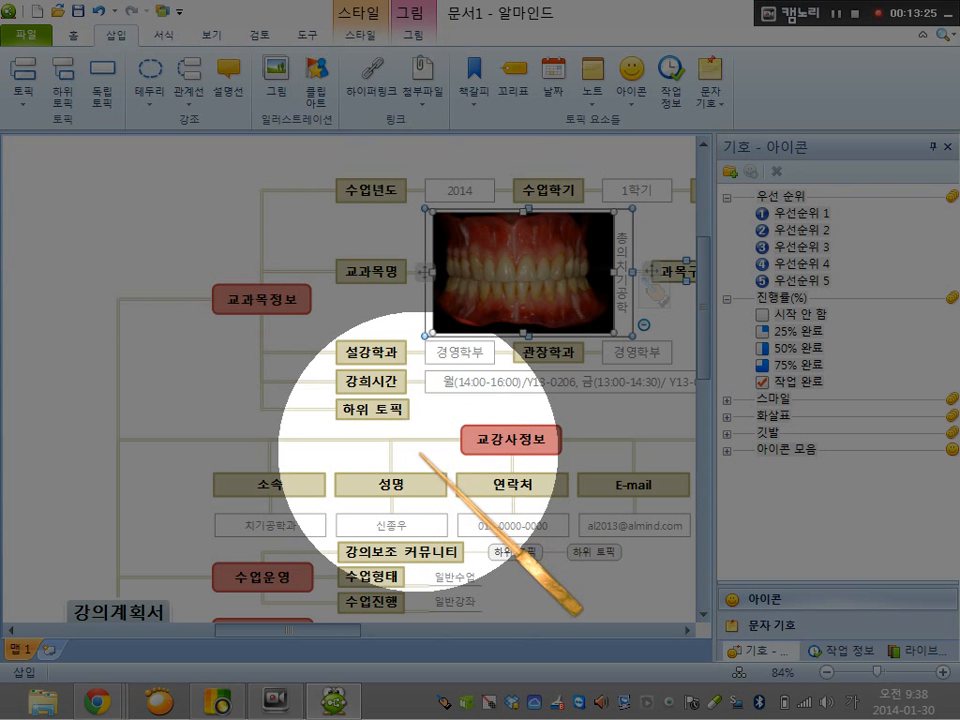
# Start attaching a file to the 내용기재 topic of 교과목개요
pyautogui.scroll(-3, 468, 428)
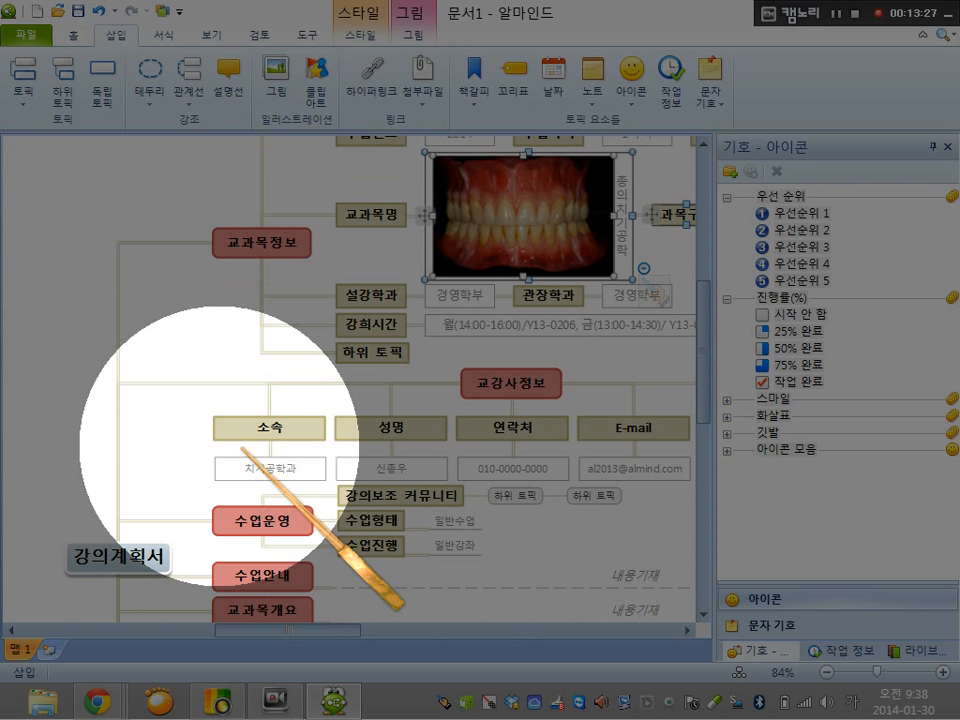
pyautogui.scroll(-2, 170, 445)
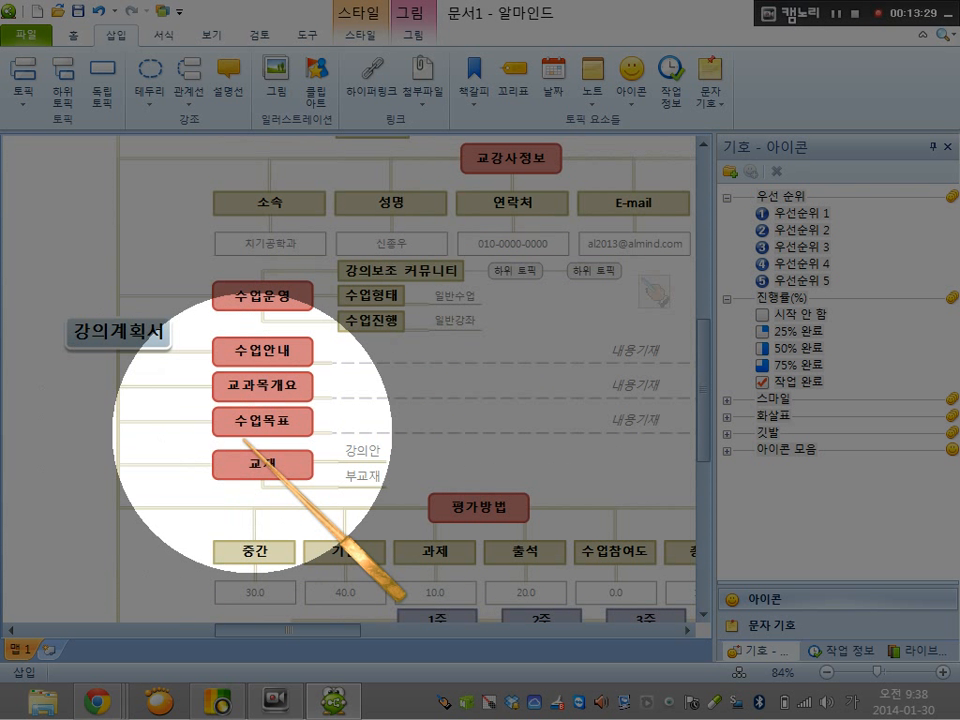
pyautogui.click(343, 386)
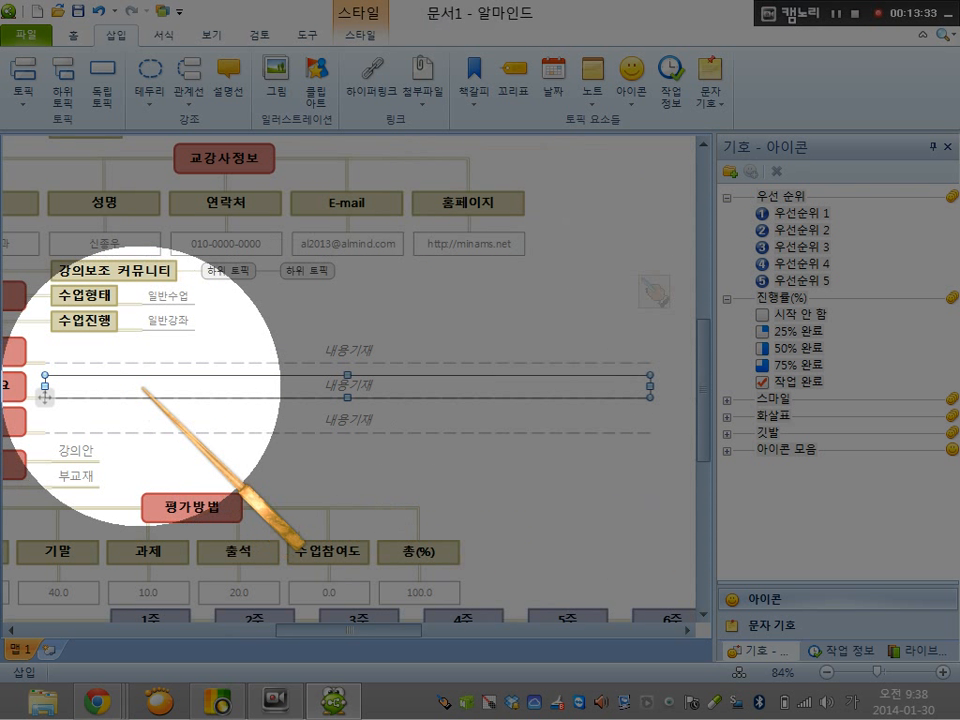
pyautogui.doubleClick(144, 387)
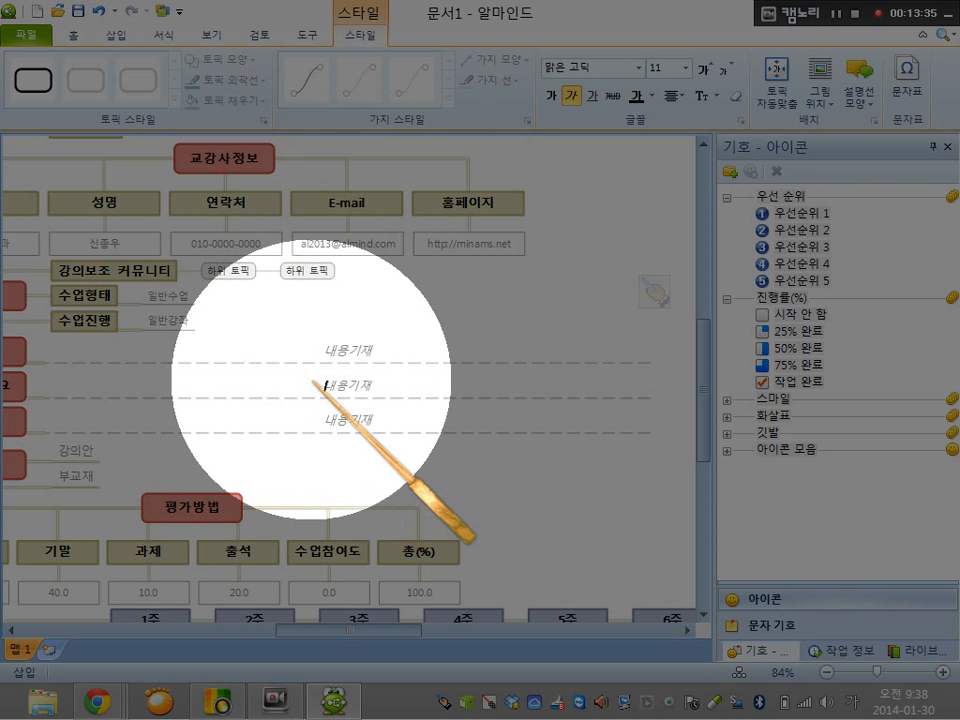
pyautogui.click(116, 35)
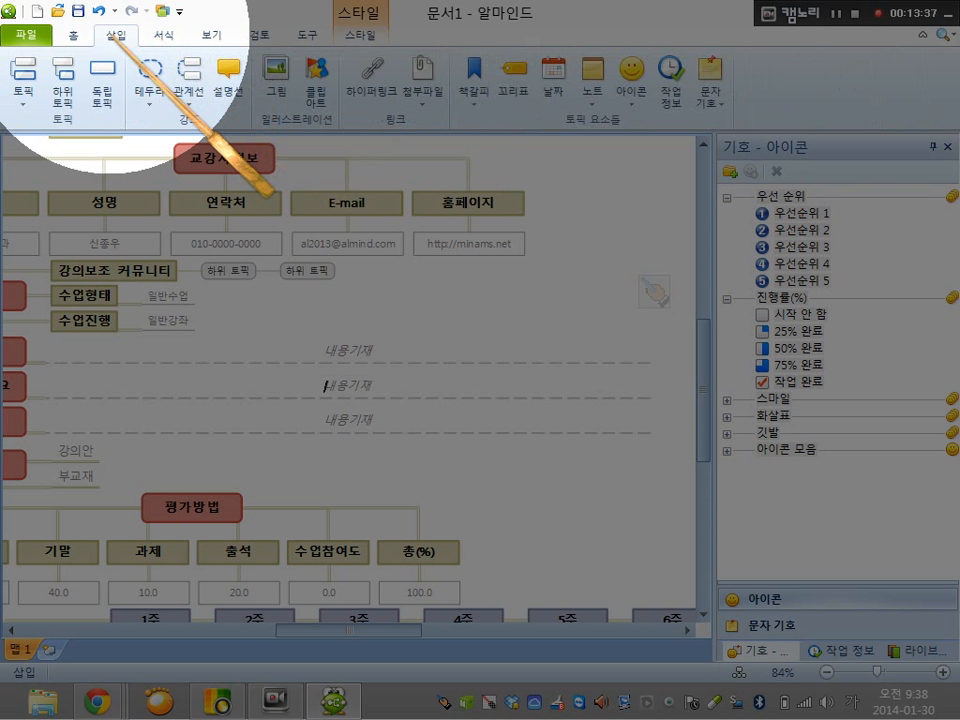
pyautogui.click(424, 66)
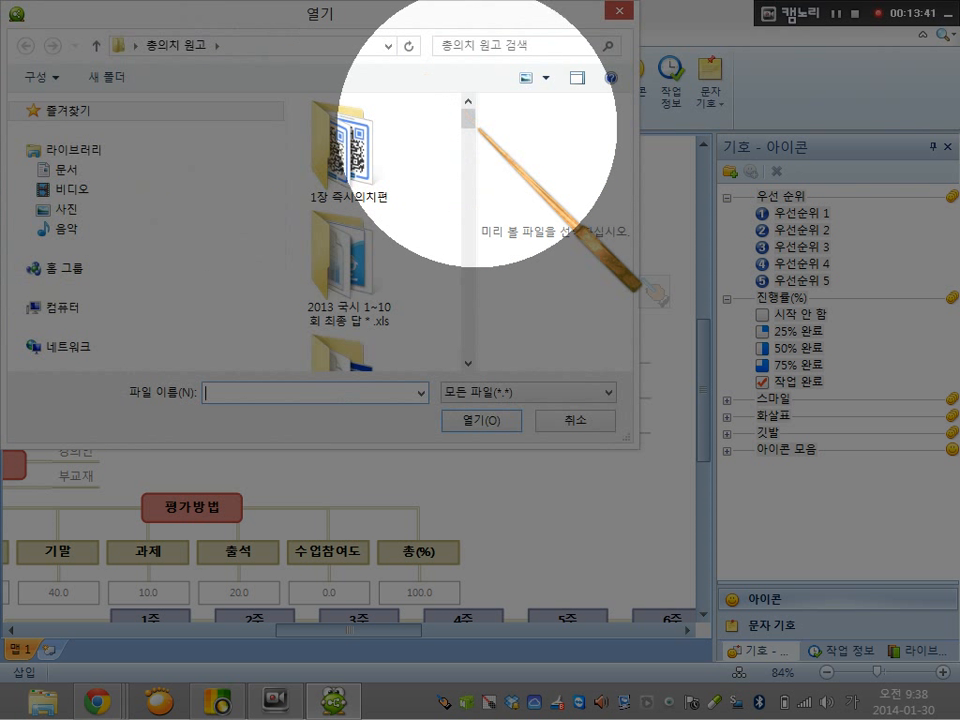
# Look through the folders 1장 즉시의치편 and 금속상 inside 총의치 원고 for a file to attach
pyautogui.click(355, 140)
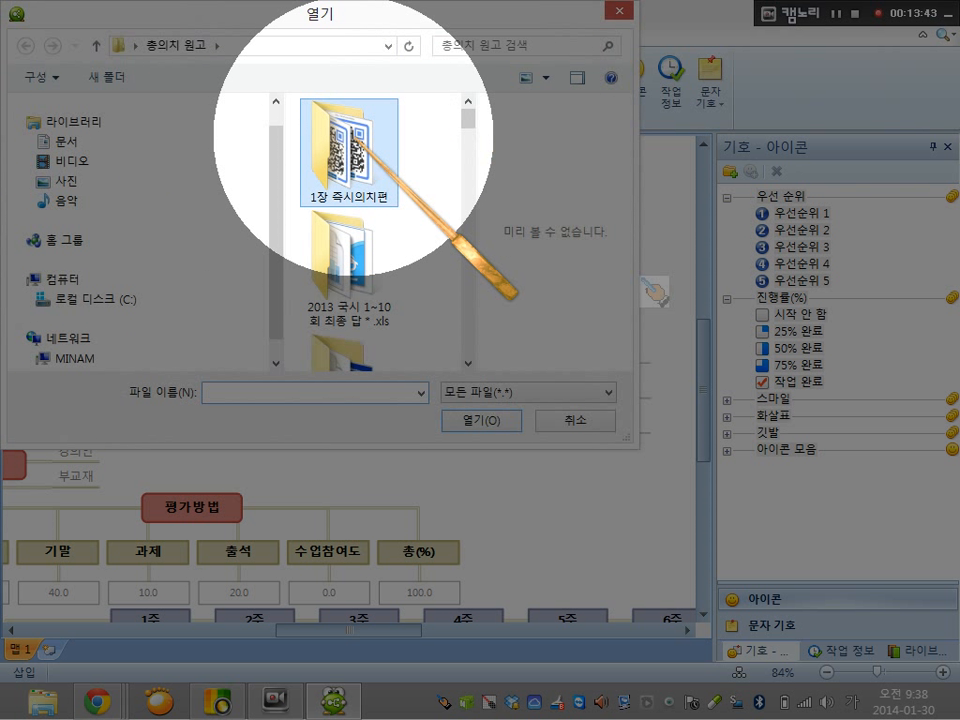
pyautogui.doubleClick(356, 140)
pyautogui.moveTo(468, 120)
pyautogui.mouseDown()
pyautogui.moveTo(467, 360)
pyautogui.moveTo(470, 109)
pyautogui.moveTo(469, 148)
pyautogui.moveTo(469, 122)
pyautogui.moveTo(458, 120)
pyautogui.moveTo(460, 133)
pyautogui.mouseUp()
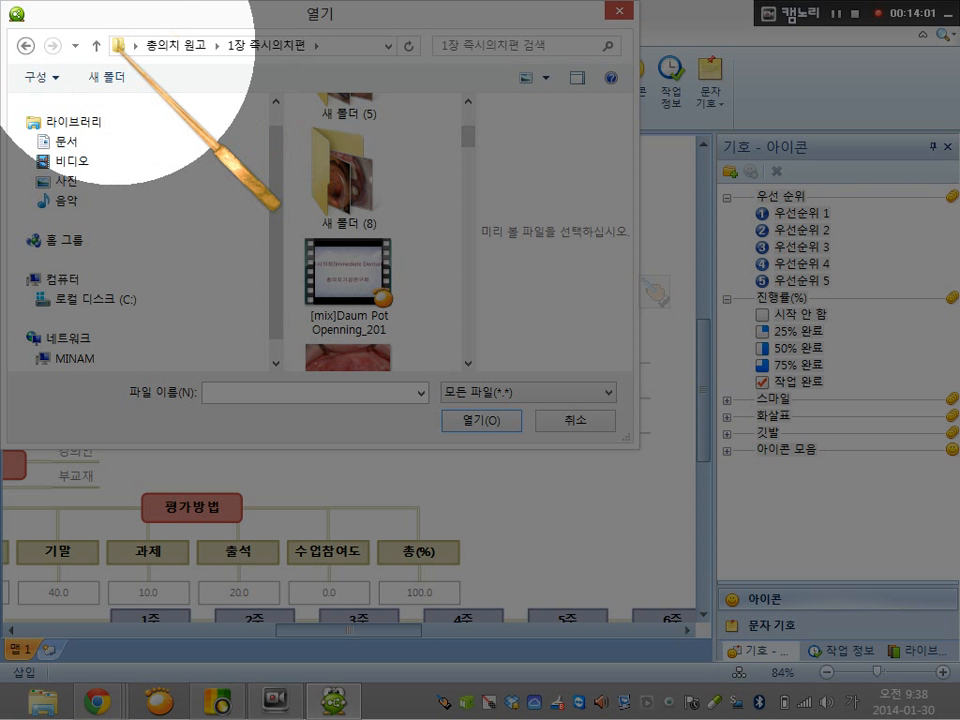
pyautogui.click(97, 45)
pyautogui.moveTo(470, 122)
pyautogui.mouseDown()
pyautogui.moveTo(467, 165)
pyautogui.moveTo(467, 118)
pyautogui.mouseUp()
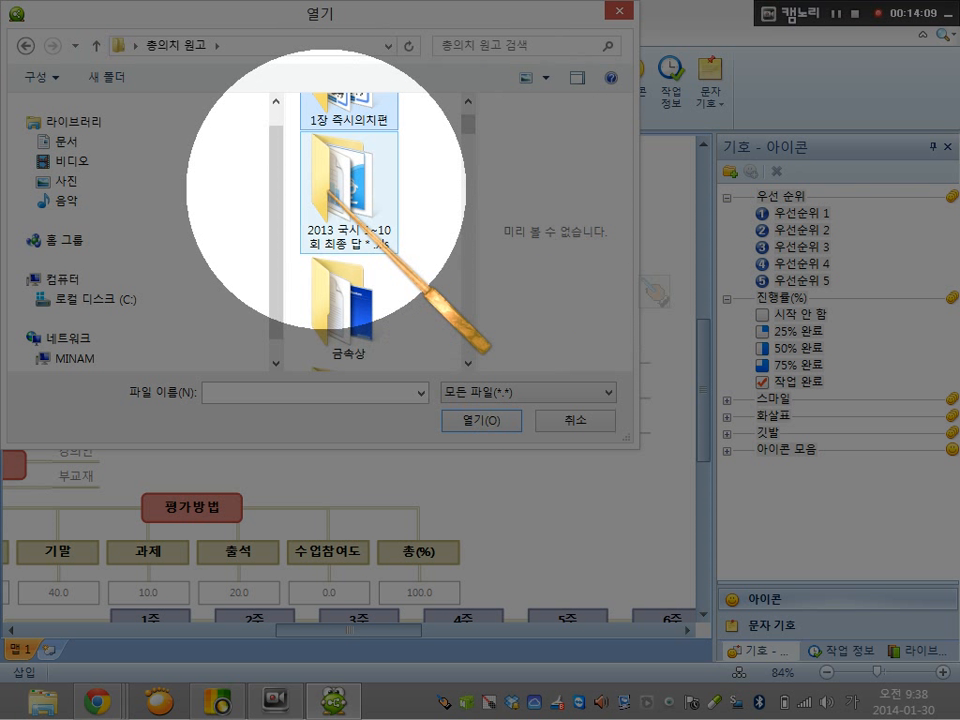
pyautogui.doubleClick(339, 300)
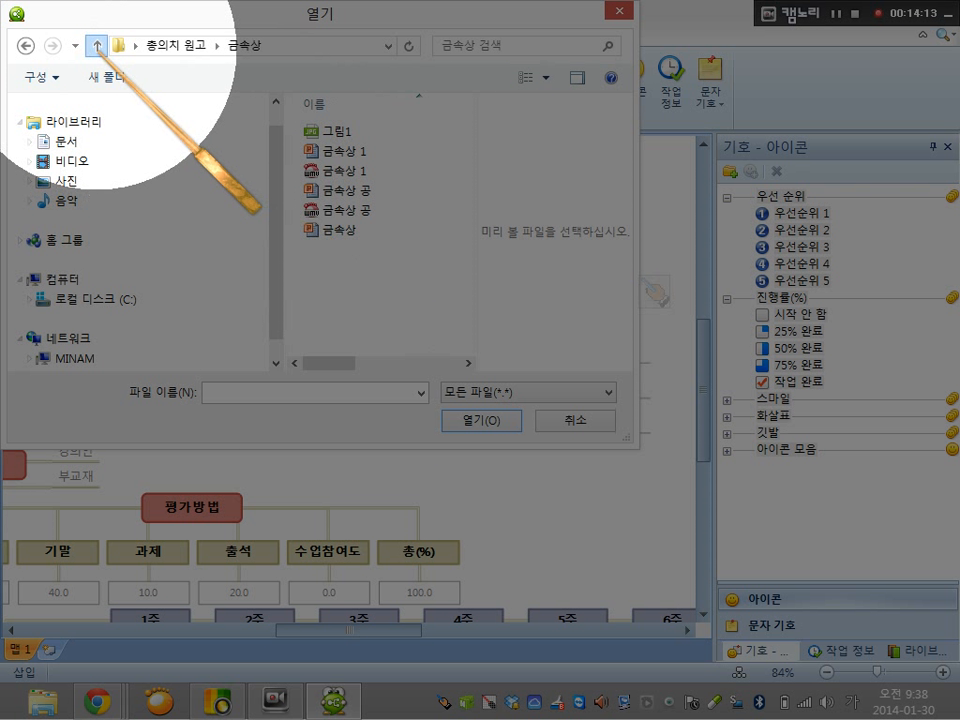
pyautogui.click(97, 45)
# Attach 즉시의치 1.doc to the 내용기재 topic of 교과목개요 and select that topic
pyautogui.moveTo(467, 128); pyautogui.dragTo(467, 296)
pyautogui.doubleClick(348, 242)
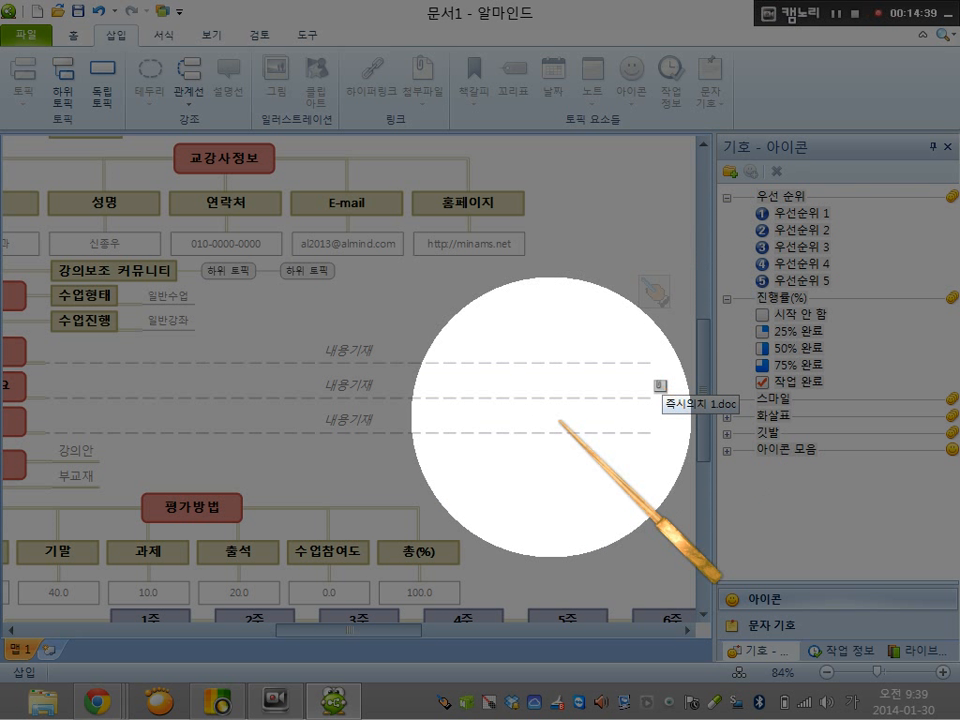
pyautogui.click(503, 405)
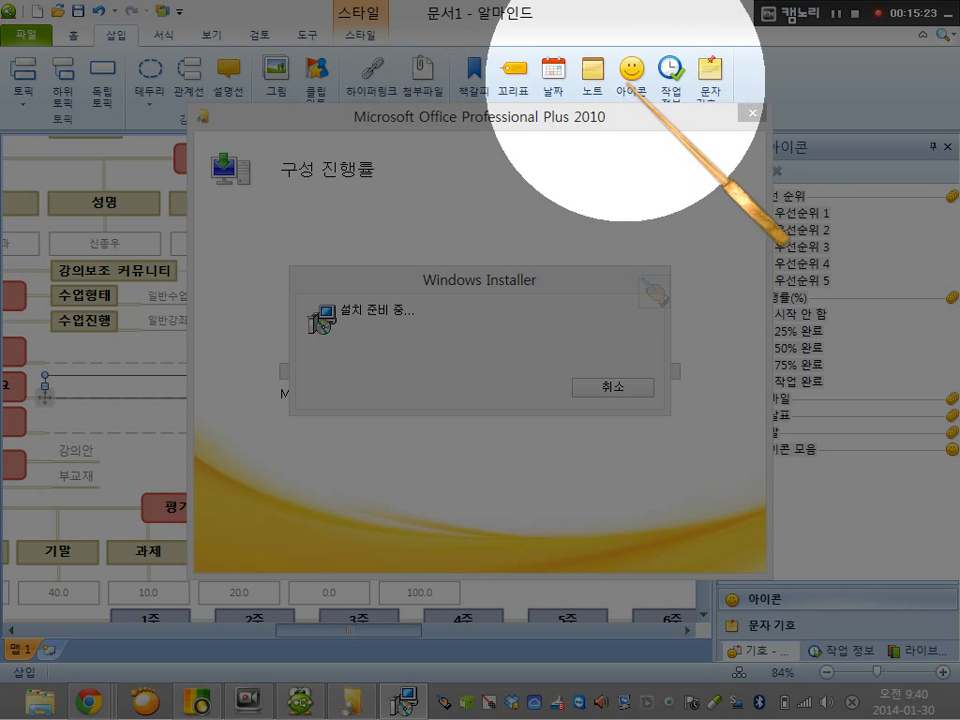
# Add the priority 1 icon to the 내용기재 topic of 교과목개요 and the priority 2 icon to the 수업목표 topic
pyautogui.click(632, 74)
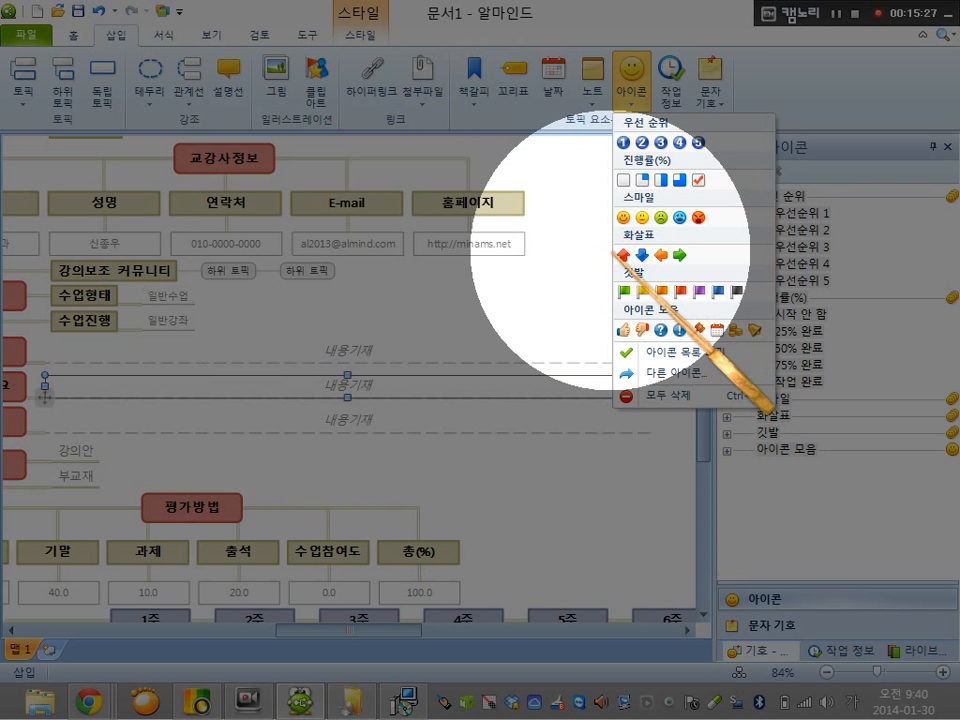
pyautogui.click(622, 142)
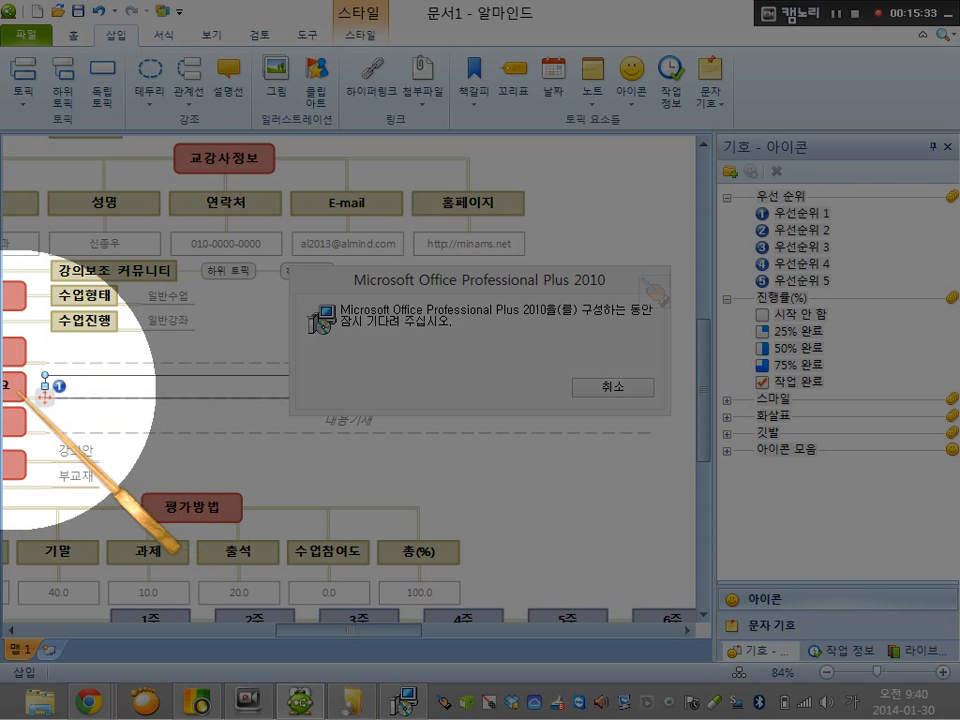
pyautogui.click(11, 418)
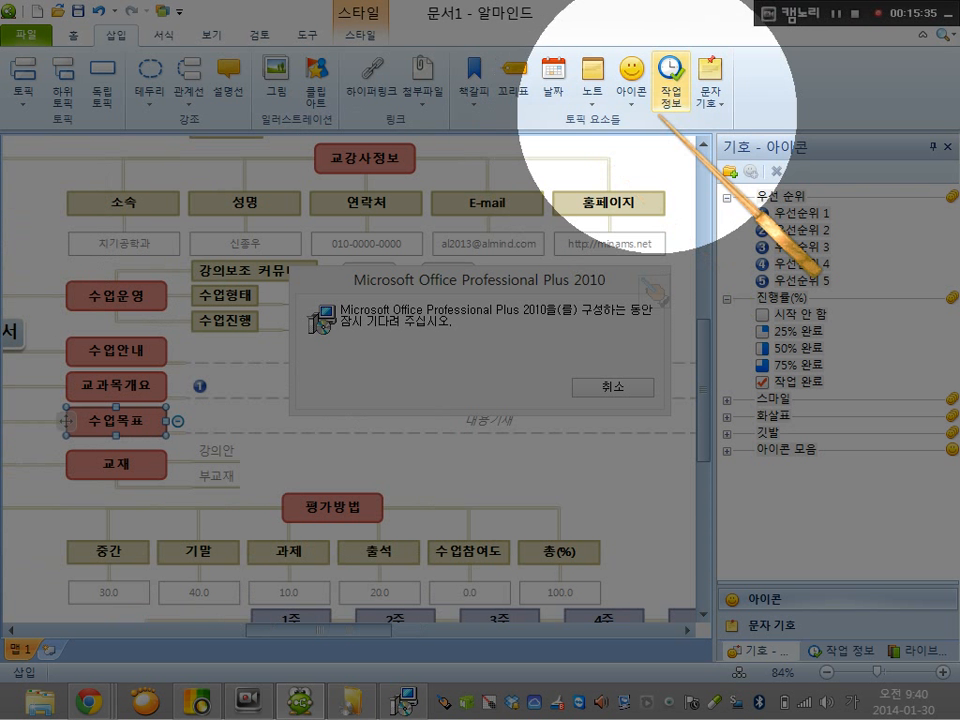
pyautogui.click(632, 72)
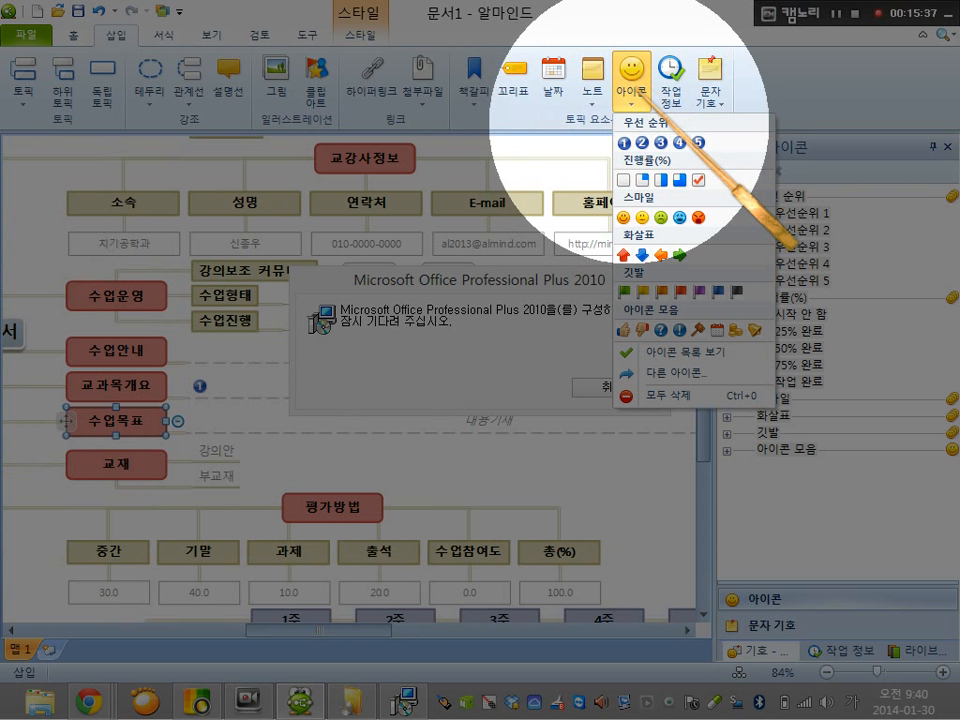
pyautogui.click(642, 142)
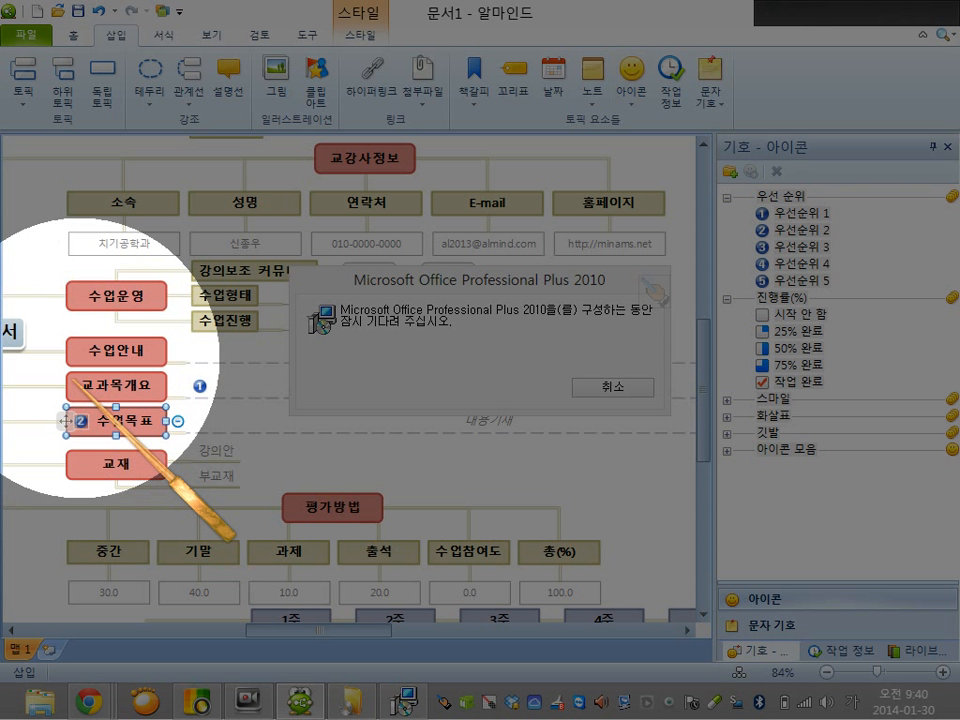
# Show the task information settings for the 수업목표 topic and add a callout to that topic
pyautogui.click(634, 72)
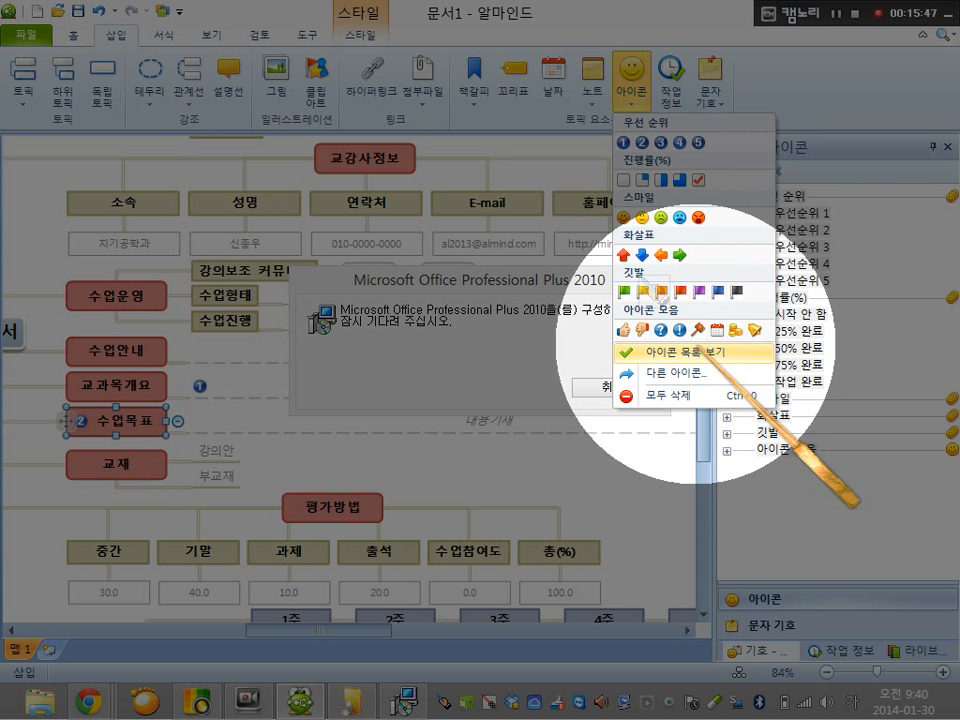
pyautogui.click(711, 84)
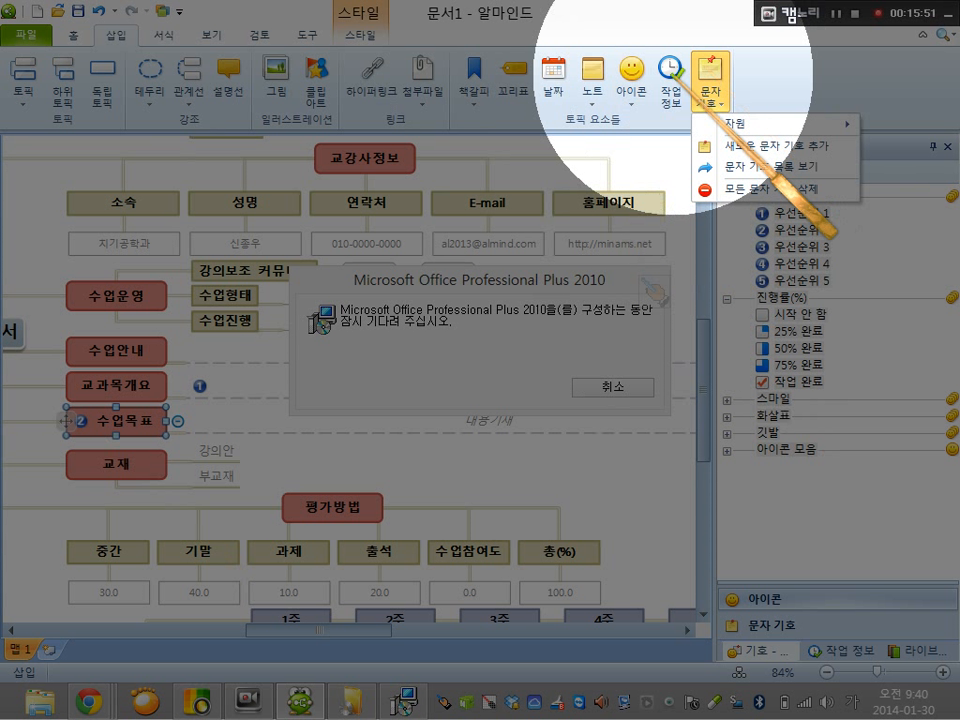
pyautogui.click(670, 80)
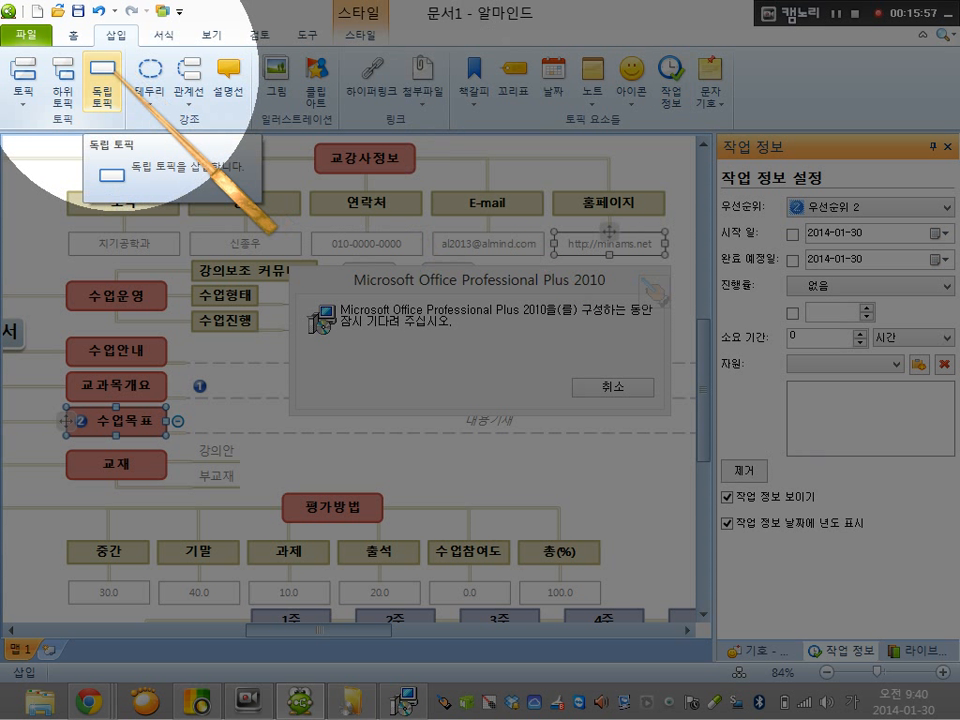
pyautogui.click(231, 74)
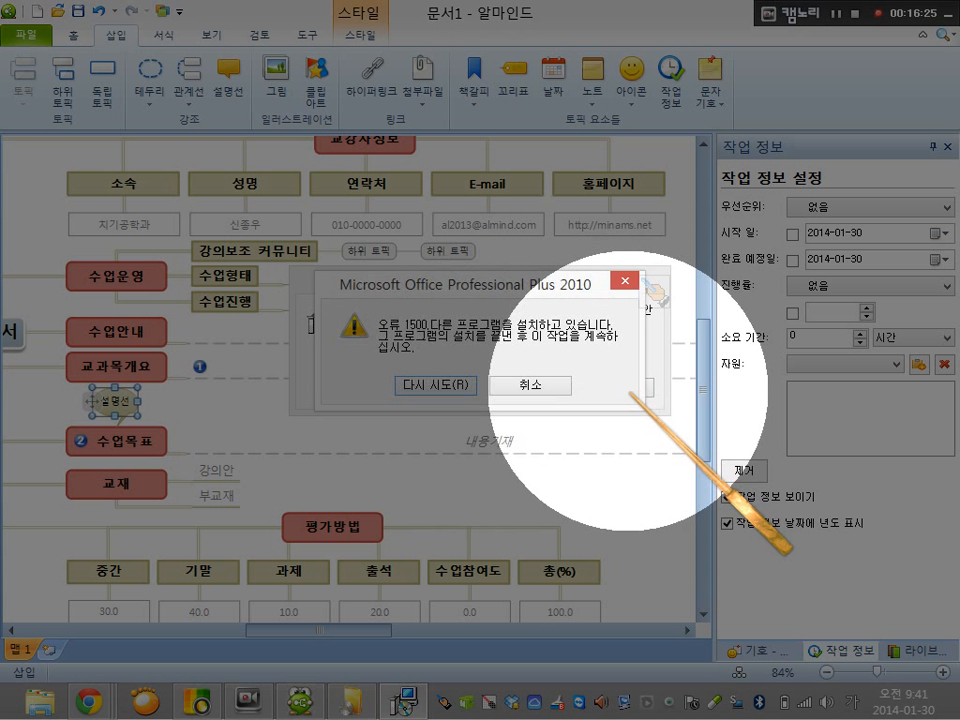
# Cancel the Microsoft Office Professional Plus 2010 configuration and dismiss the Word error message
pyautogui.click(543, 385)
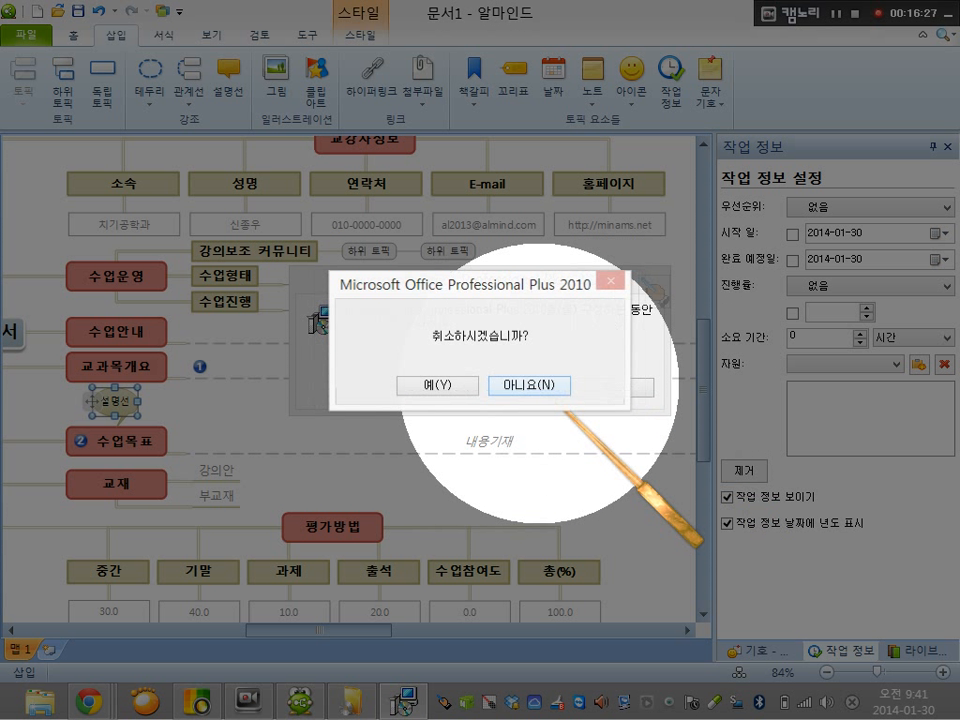
pyautogui.click(420, 384)
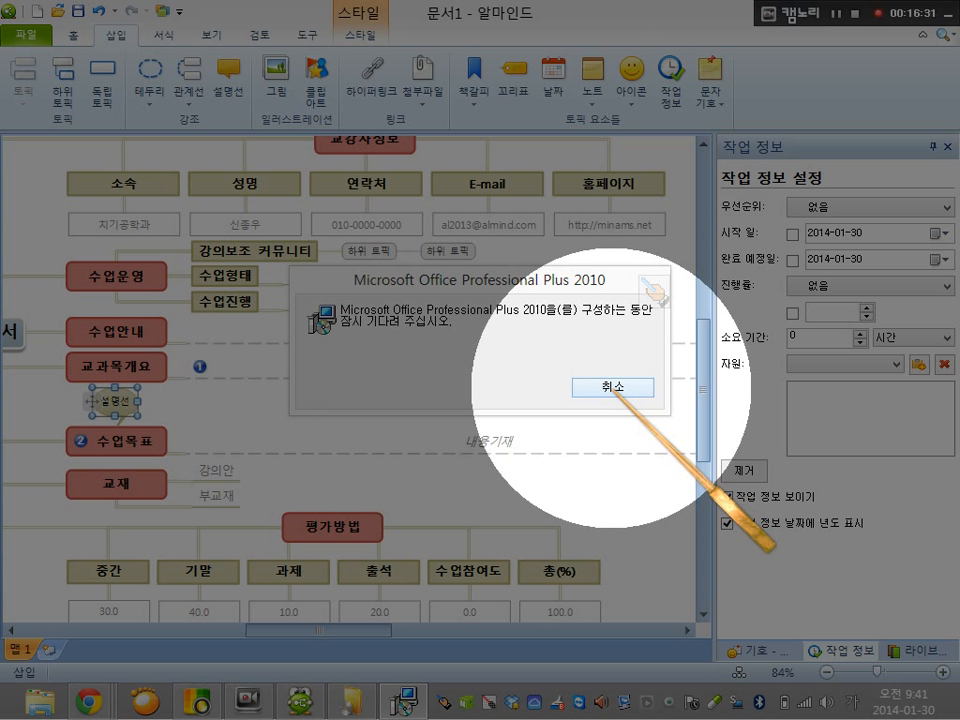
pyautogui.click(616, 390)
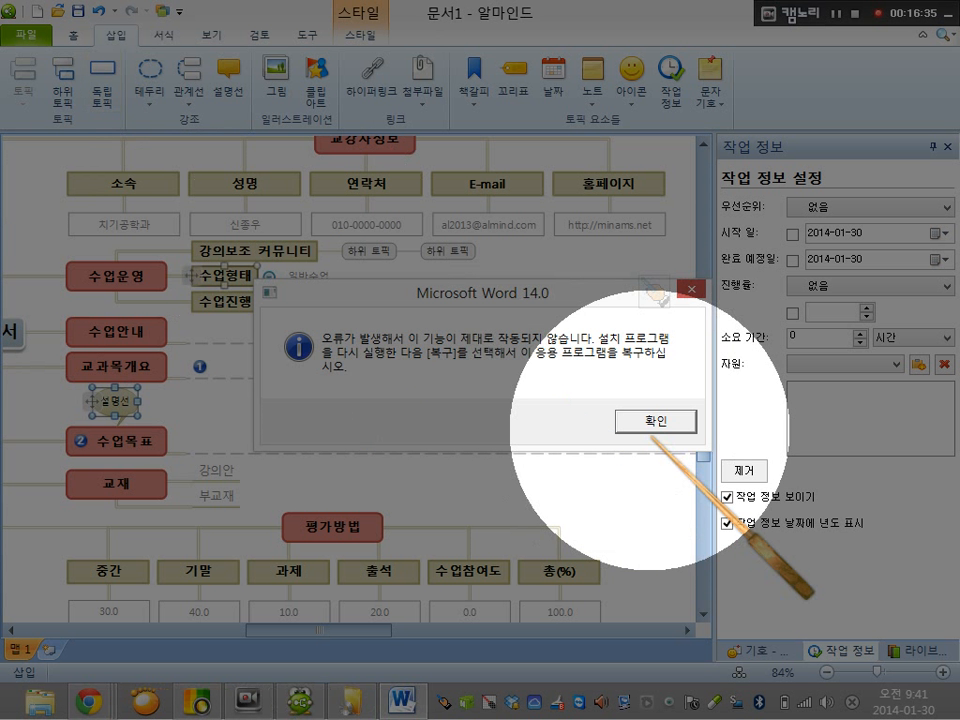
pyautogui.click(656, 420)
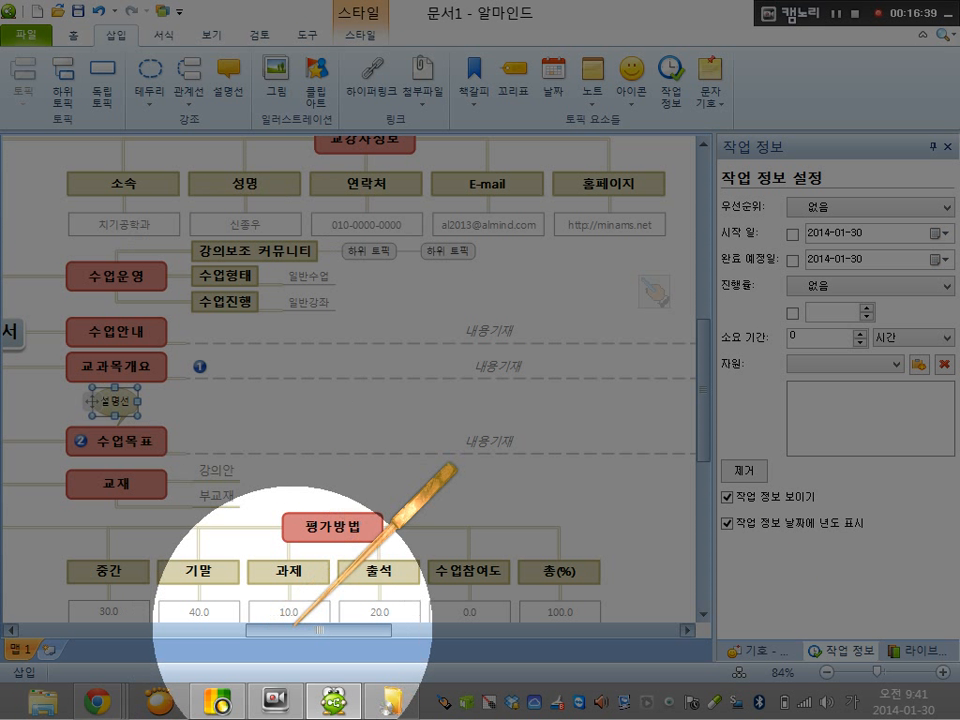
# Add a new 주요 토픽 under the central 강의계획서 topic and place a 하위 토픽 of it on the left side of the map
pyautogui.click(161, 630)
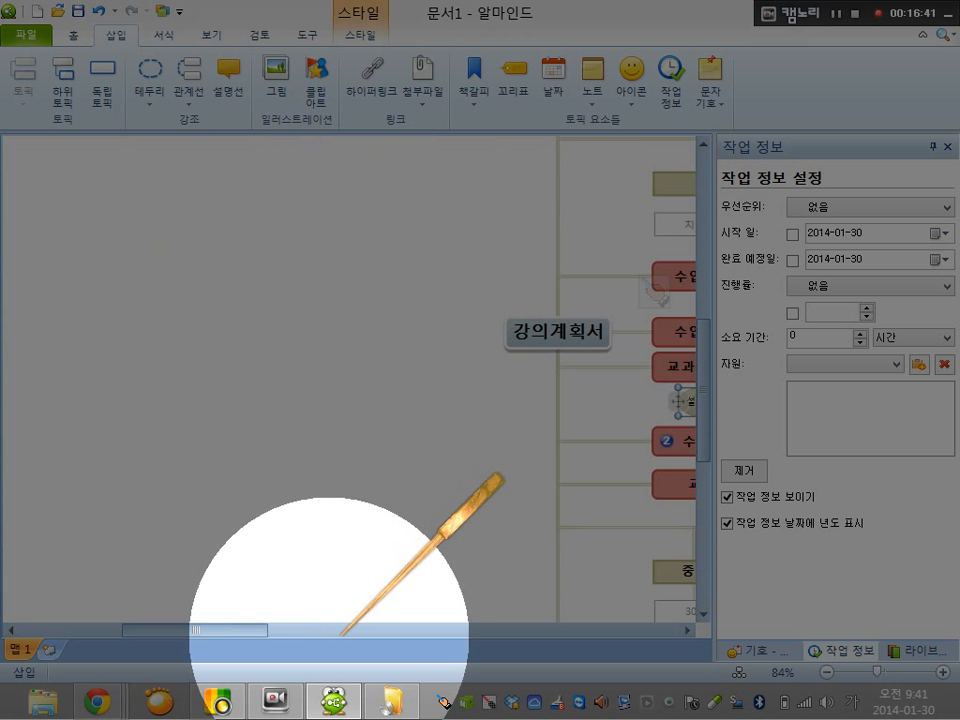
pyautogui.moveTo(262, 627); pyautogui.dragTo(303, 627)
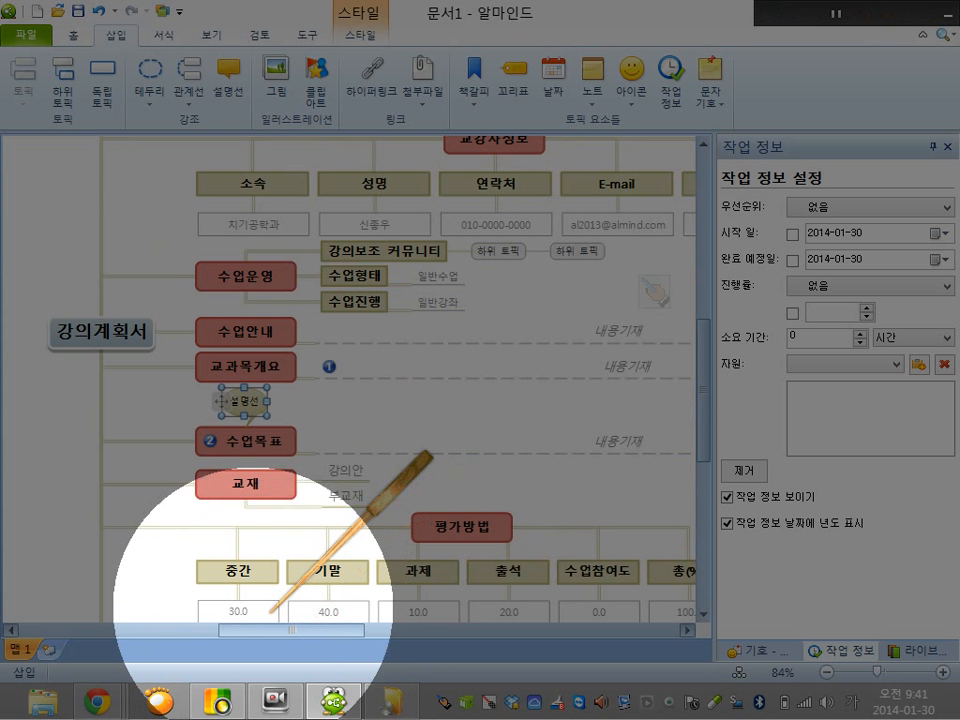
pyautogui.click(55, 318)
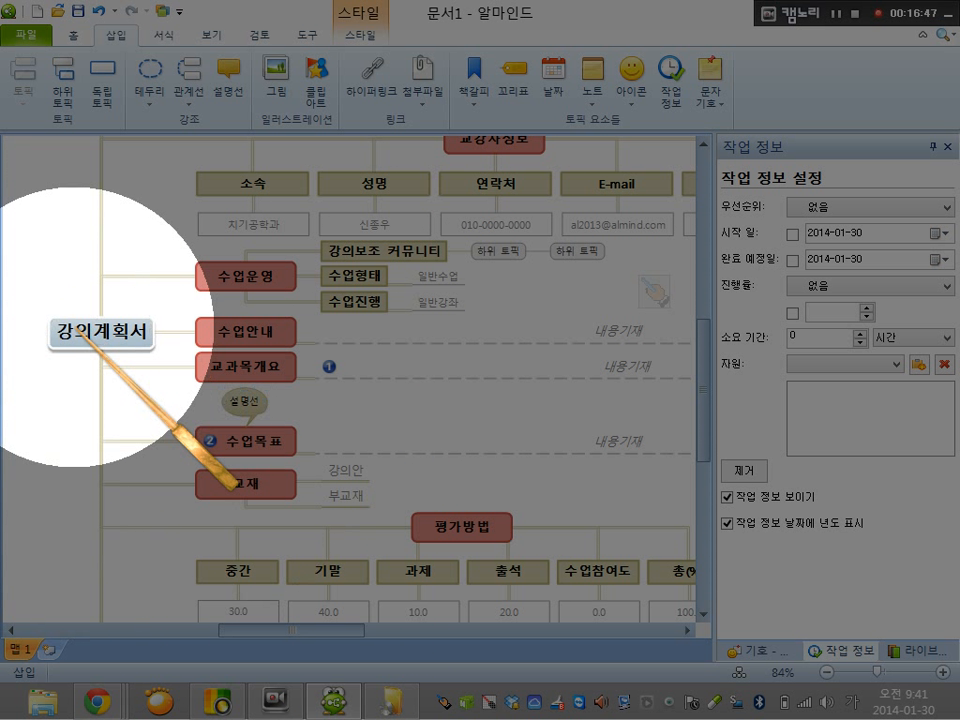
pyautogui.click(66, 97)
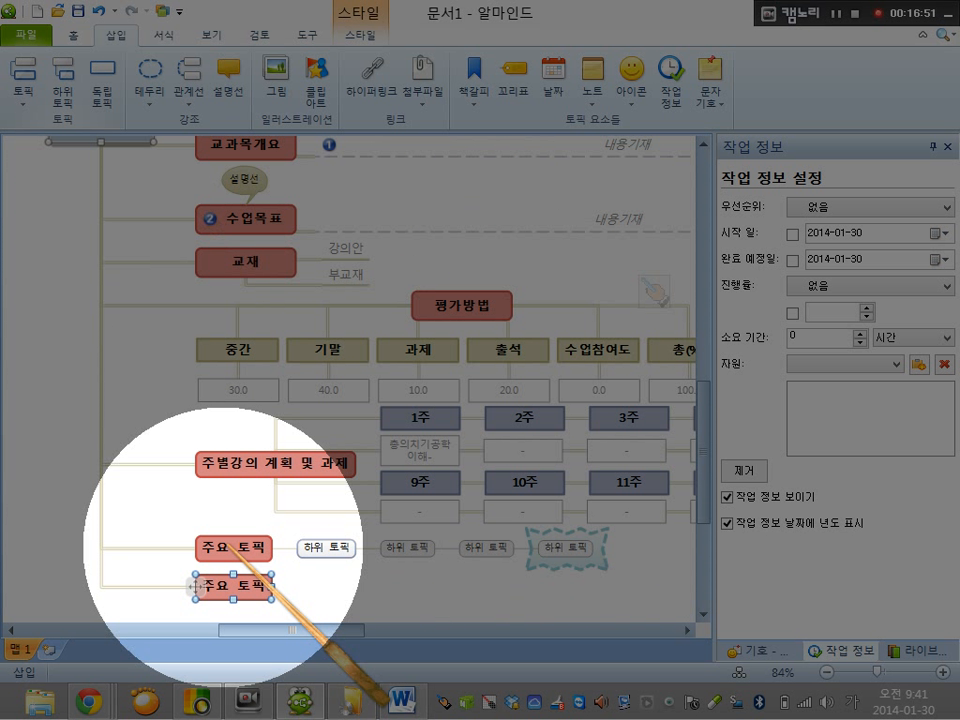
pyautogui.moveTo(196, 587); pyautogui.dragTo(12, 432)
pyautogui.moveTo(65, 430); pyautogui.dragTo(65, 430)
pyautogui.moveTo(336, 630)
pyautogui.mouseDown()
pyautogui.moveTo(210, 629)
pyautogui.moveTo(318, 629)
pyautogui.mouseUp()
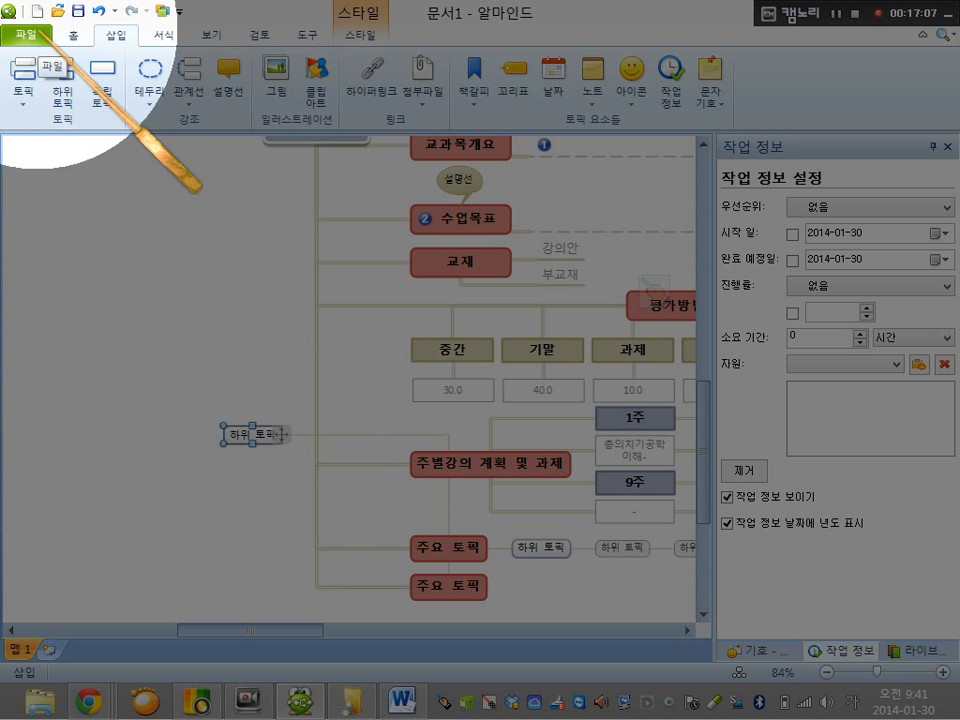
# Save a copy of the mind map to the desktop (바탕 화면) as 강의계획서 in JPEG format
pyautogui.click(30, 36)
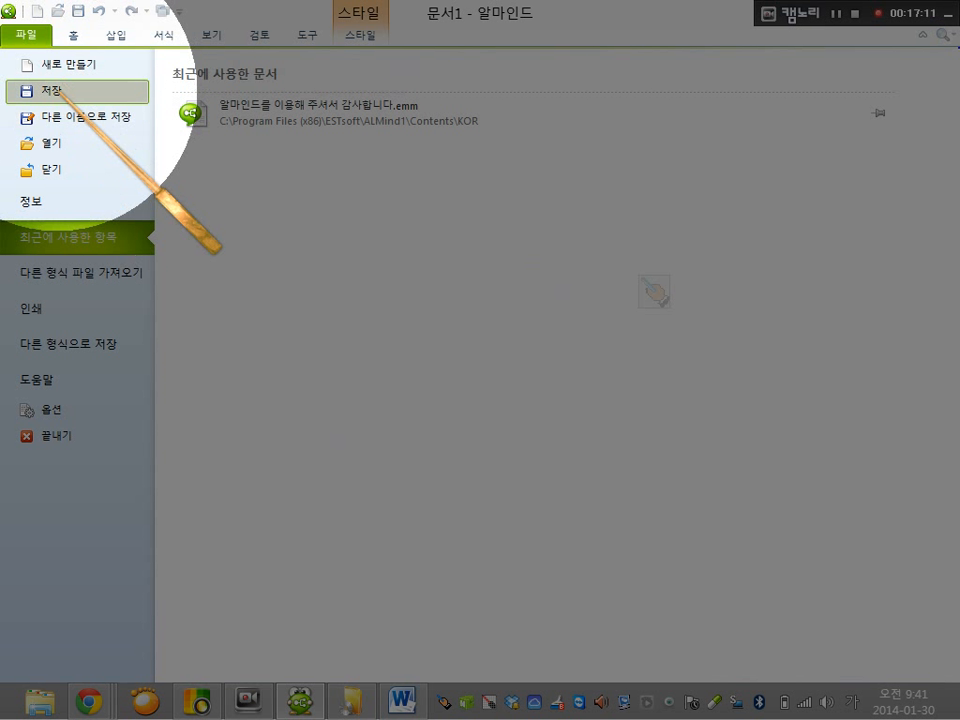
pyautogui.click(80, 119)
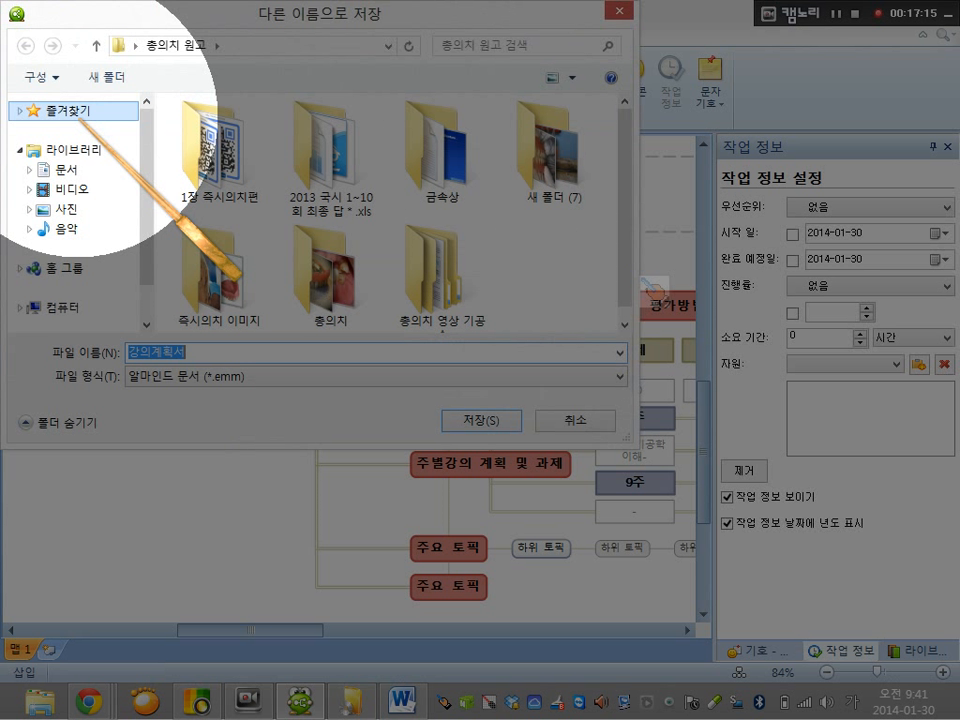
pyautogui.click(96, 45)
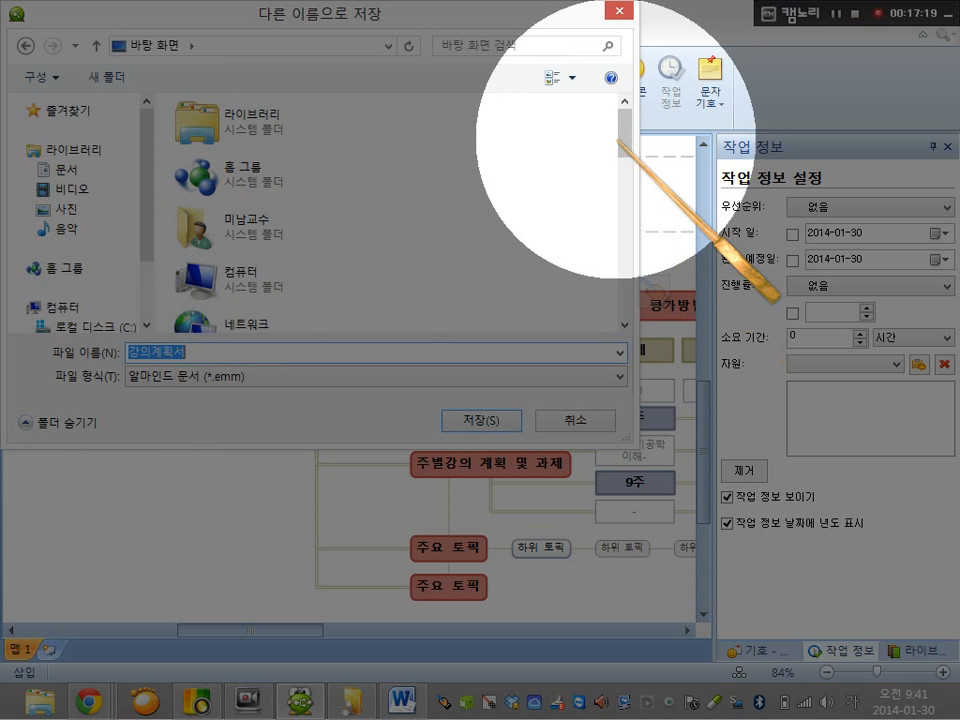
pyautogui.moveTo(625, 146); pyautogui.dragTo(621, 322)
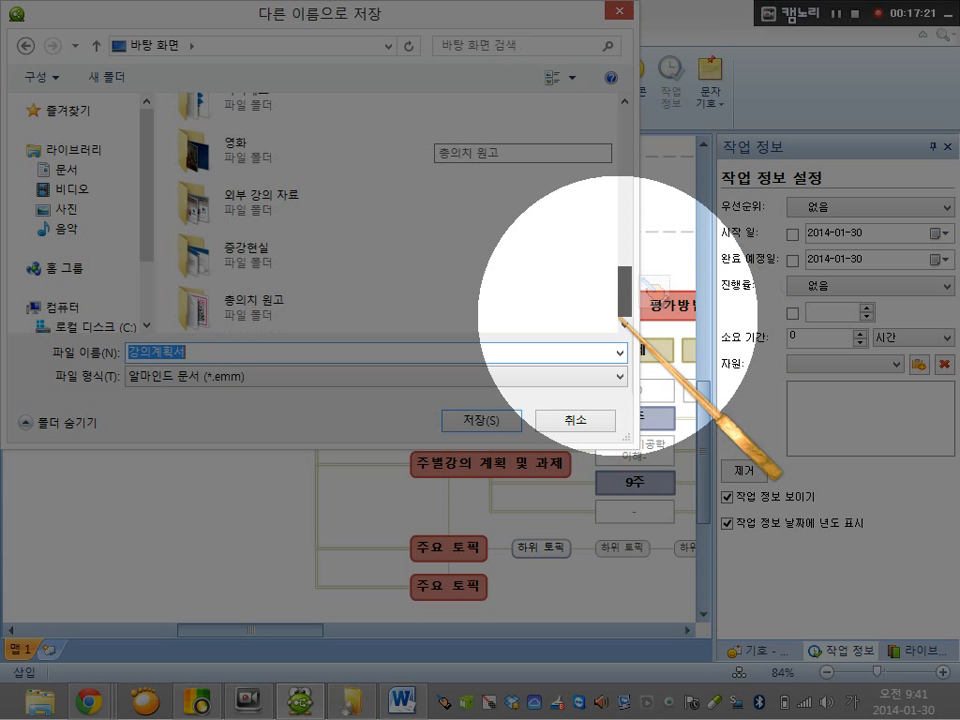
pyautogui.click(620, 376)
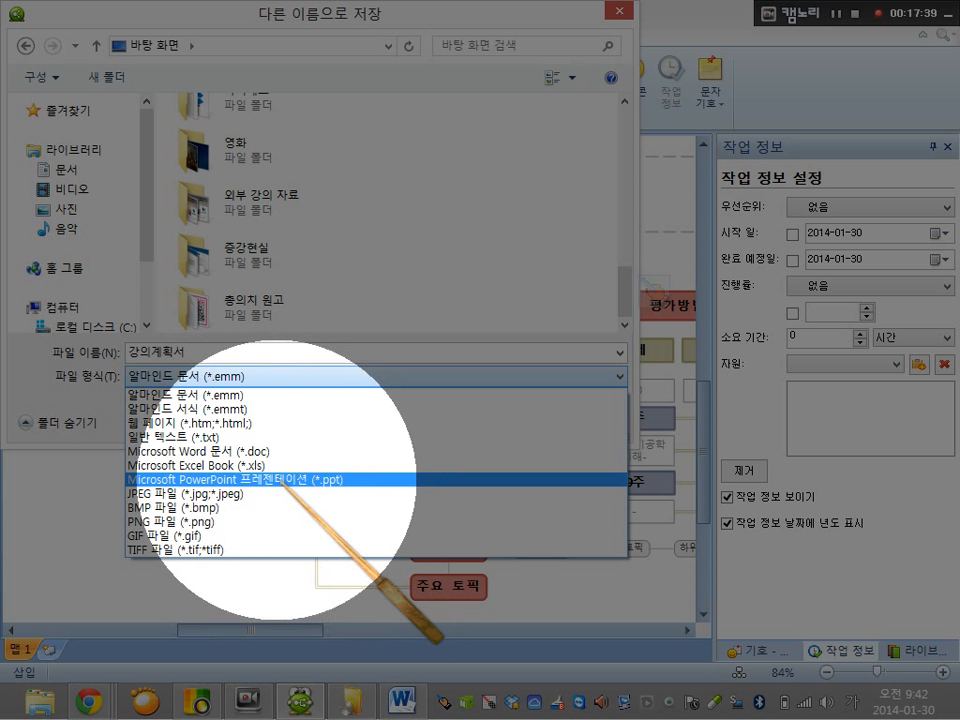
pyautogui.click(199, 494)
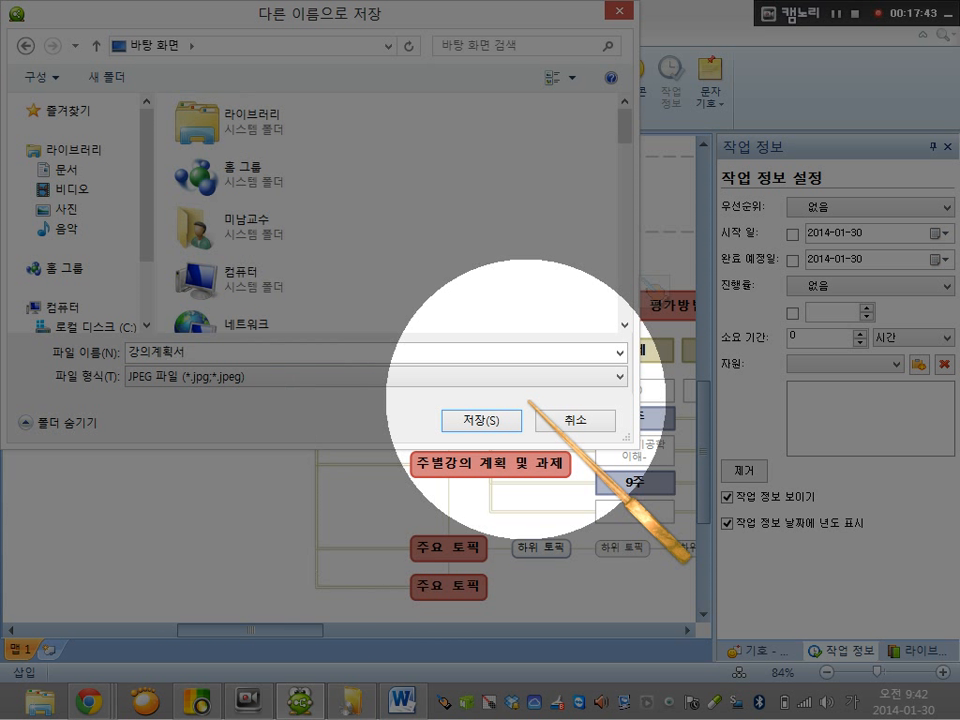
pyautogui.click(481, 420)
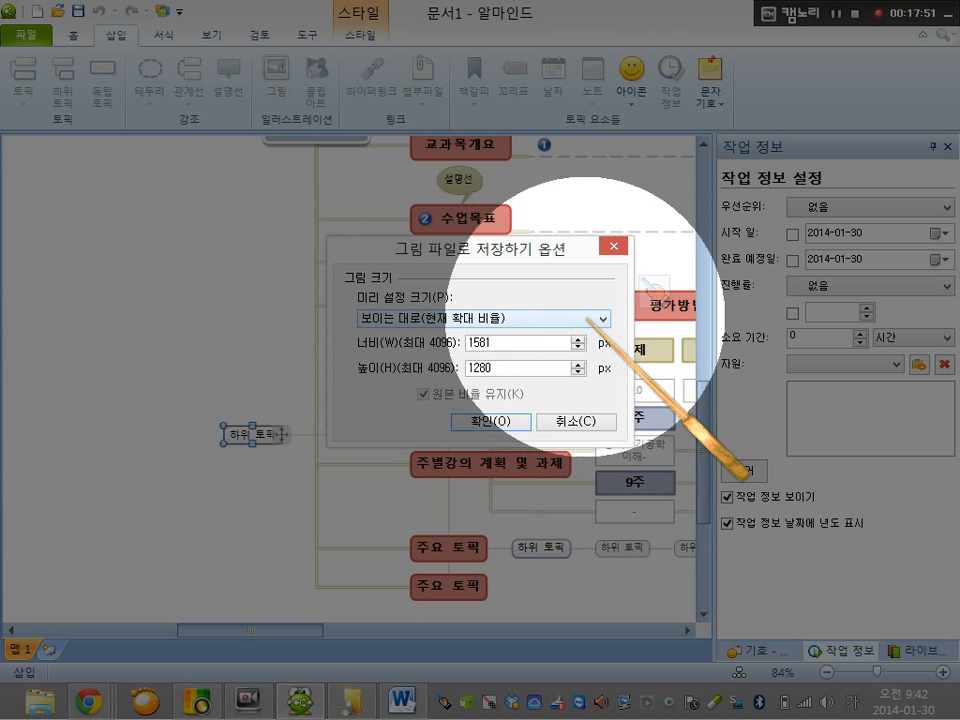
# Set the exported picture size to the 1280x1024 px preset and confirm the export
pyautogui.click(604, 318)
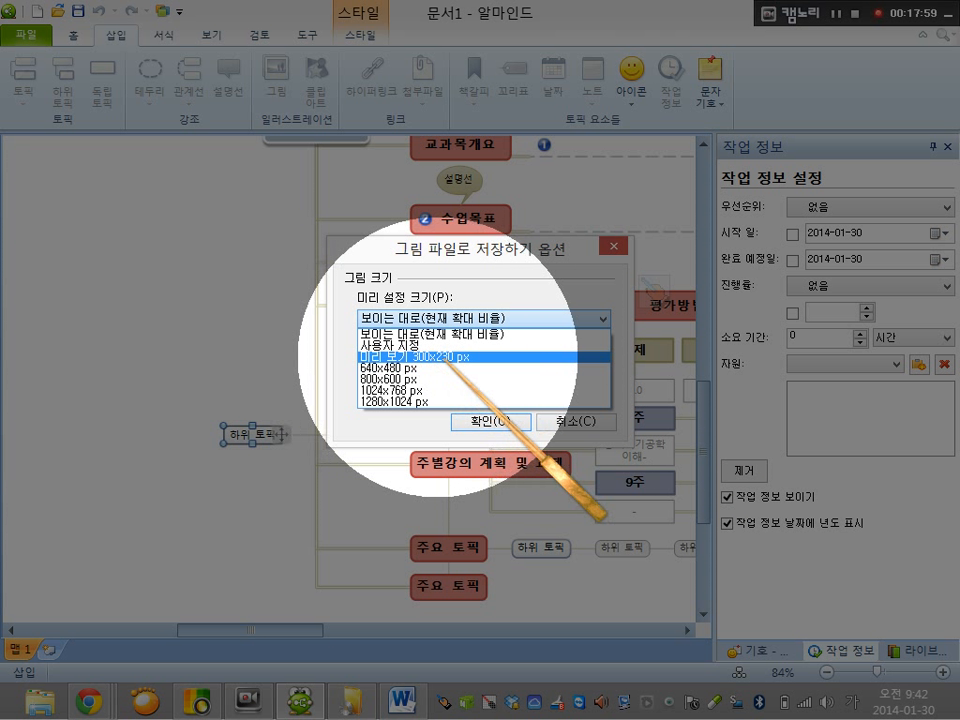
pyautogui.click(428, 403)
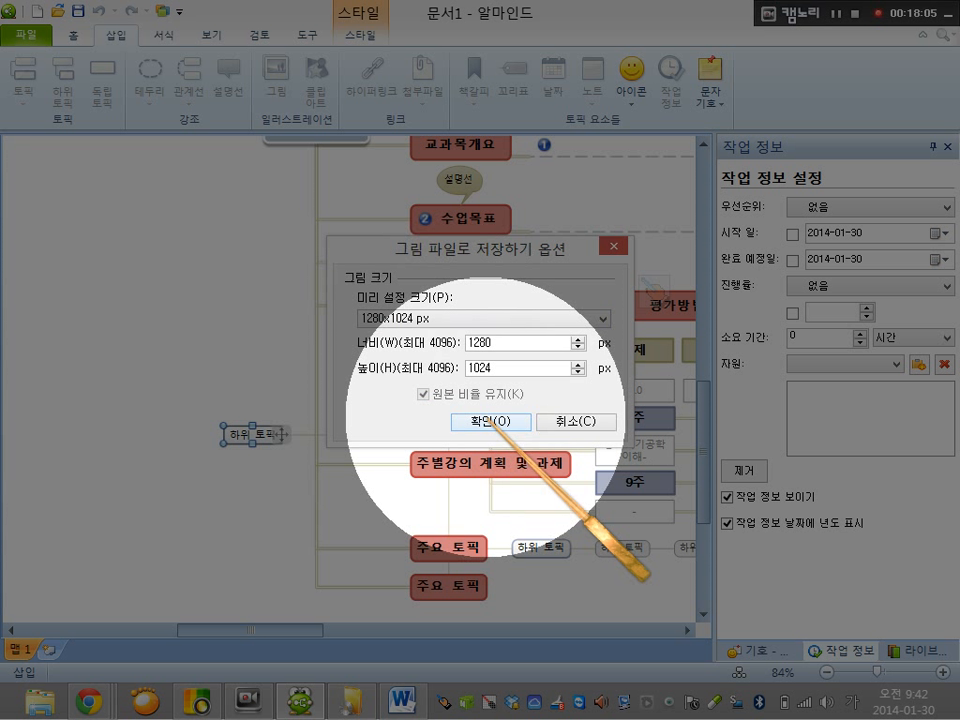
pyautogui.click(487, 421)
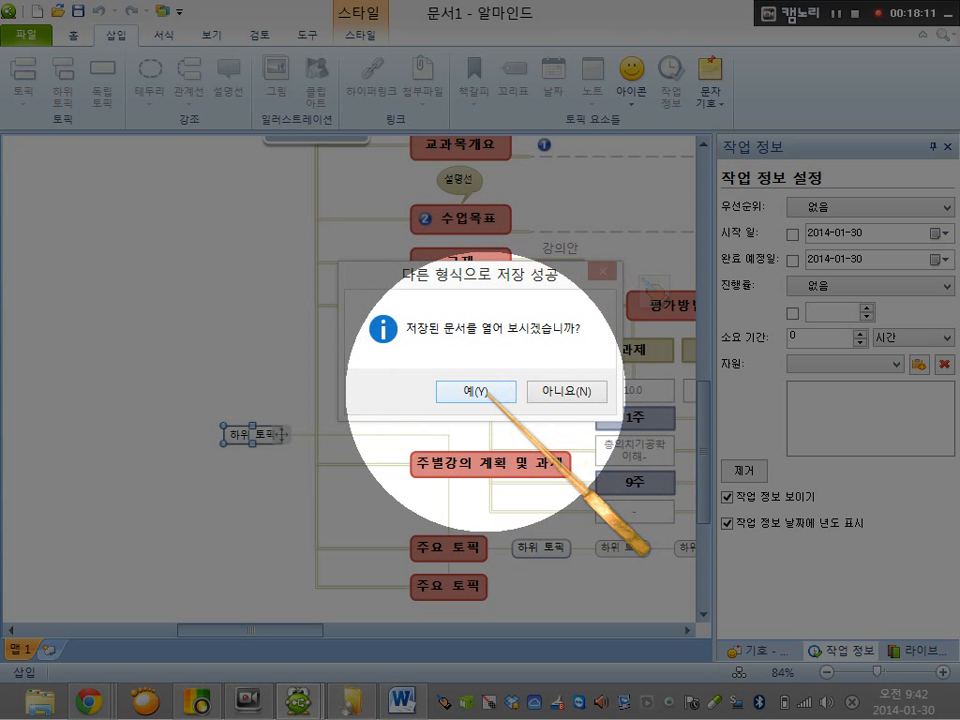
# Open the exported 강의계획서.jpg to examine the whole mind map, and close the photo viewer
pyautogui.click(478, 391)
pyautogui.click(489, 395)
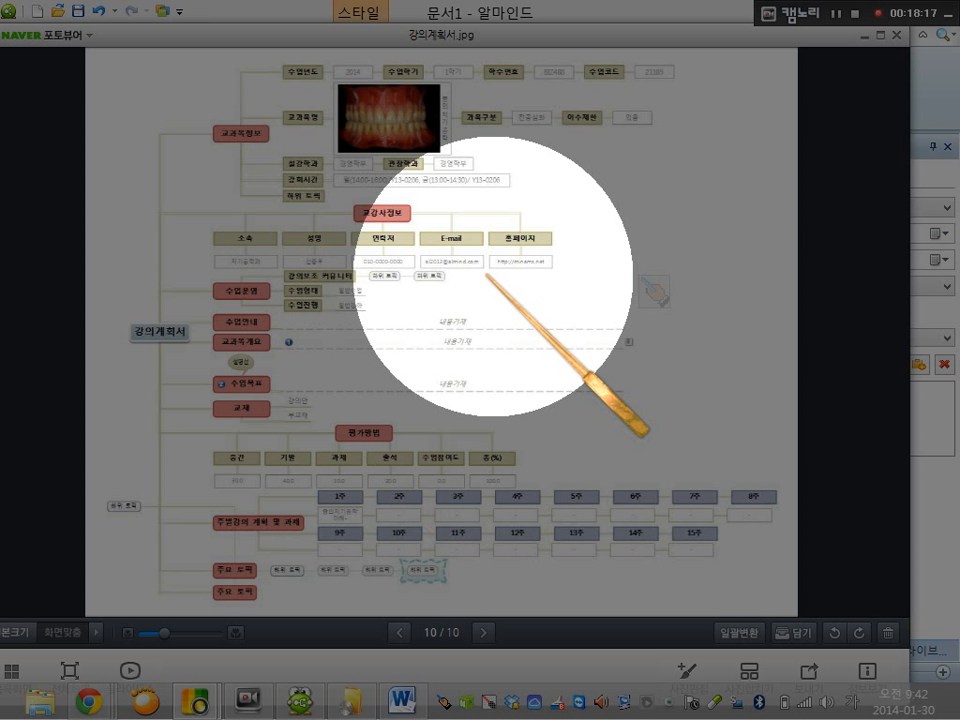
pyautogui.scroll(3, 602, 316)
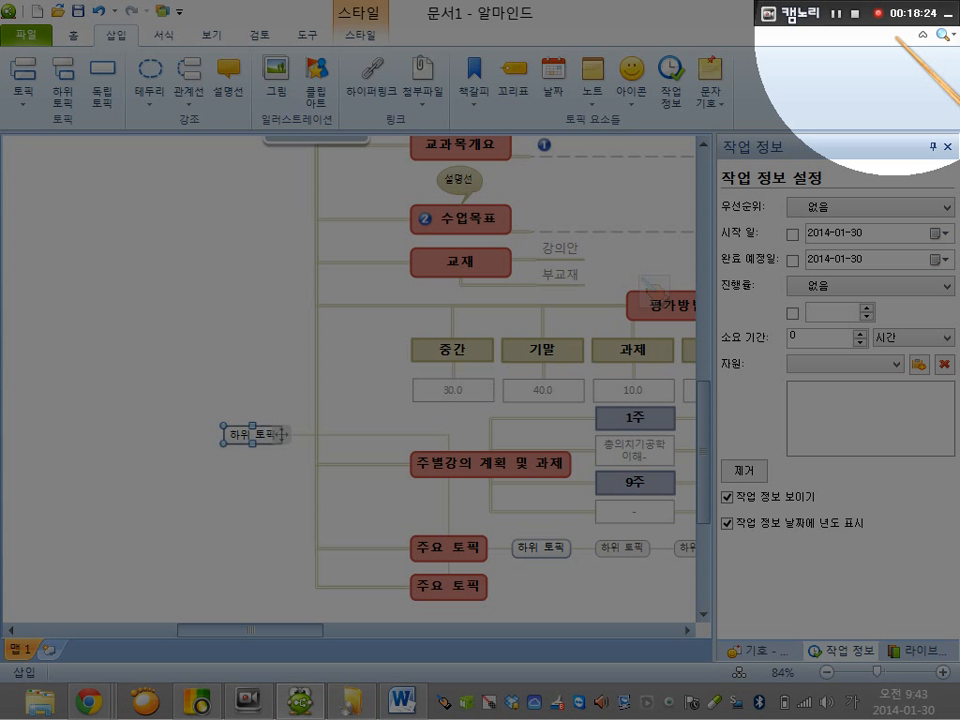
pyautogui.click(896, 35)
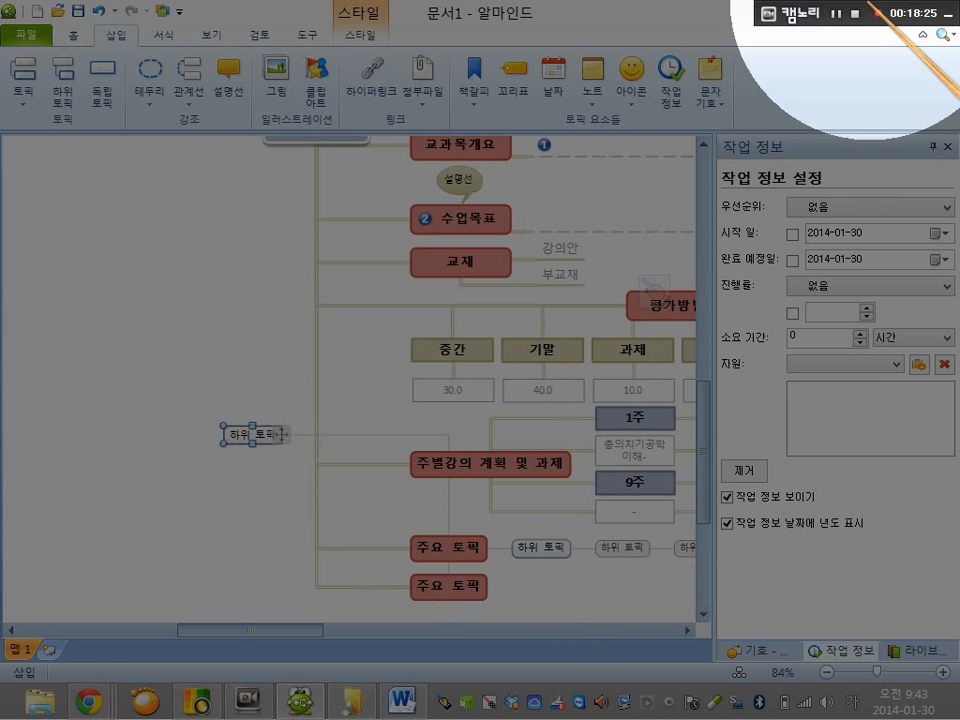
# Minimize the Word document and the mind map window to uncover the desktop
pyautogui.moveTo(733, 12); pyautogui.dragTo(636, 187)
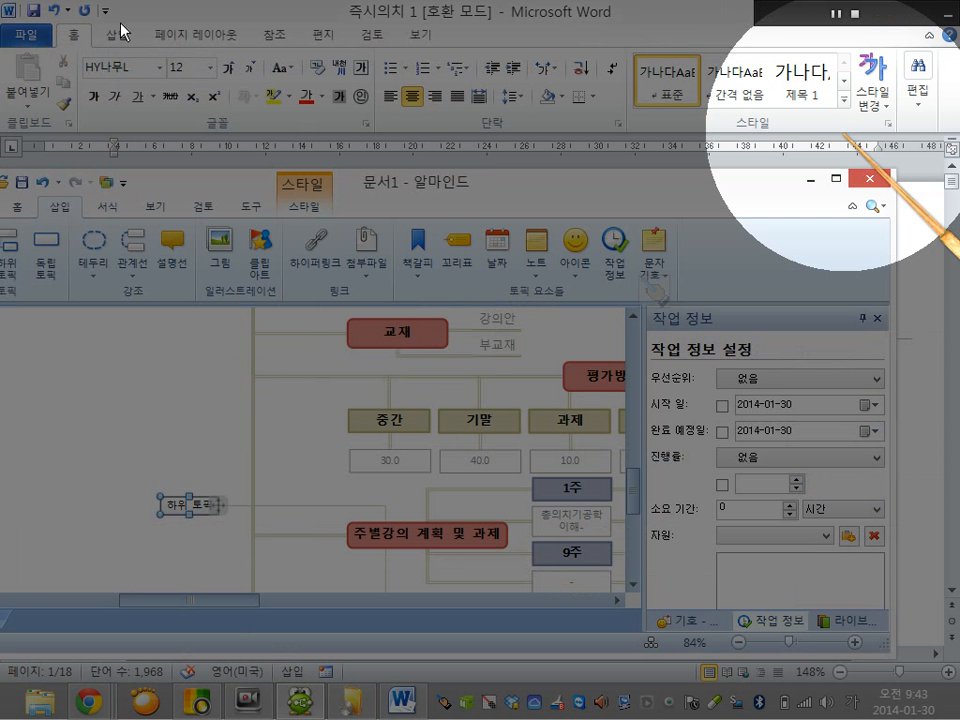
pyautogui.moveTo(634, 12); pyautogui.dragTo(608, 101)
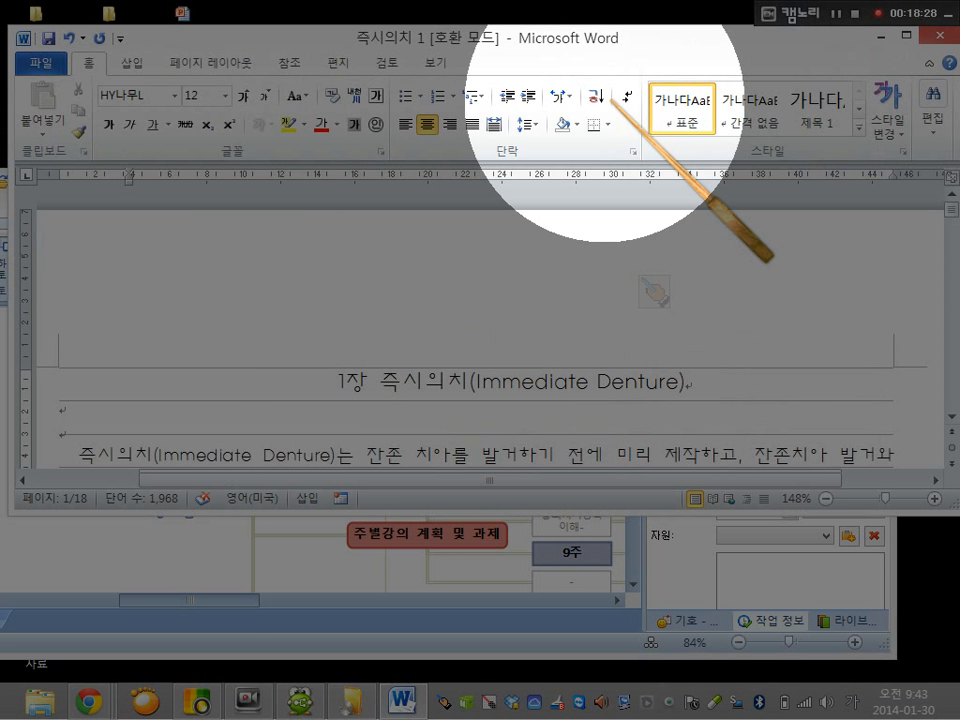
pyautogui.click(825, 79)
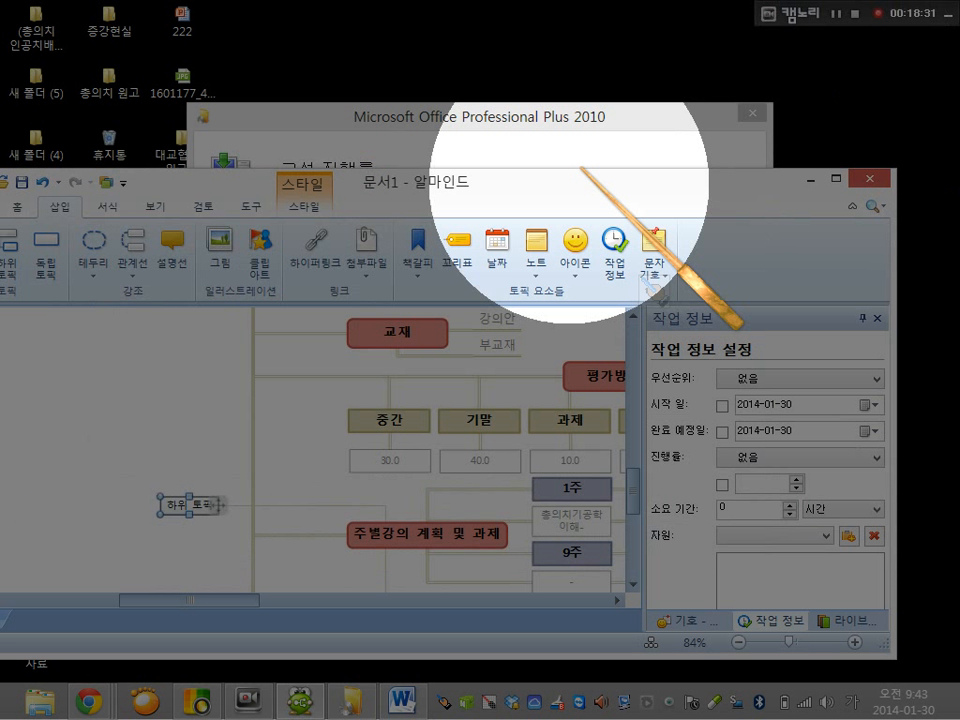
pyautogui.click(808, 178)
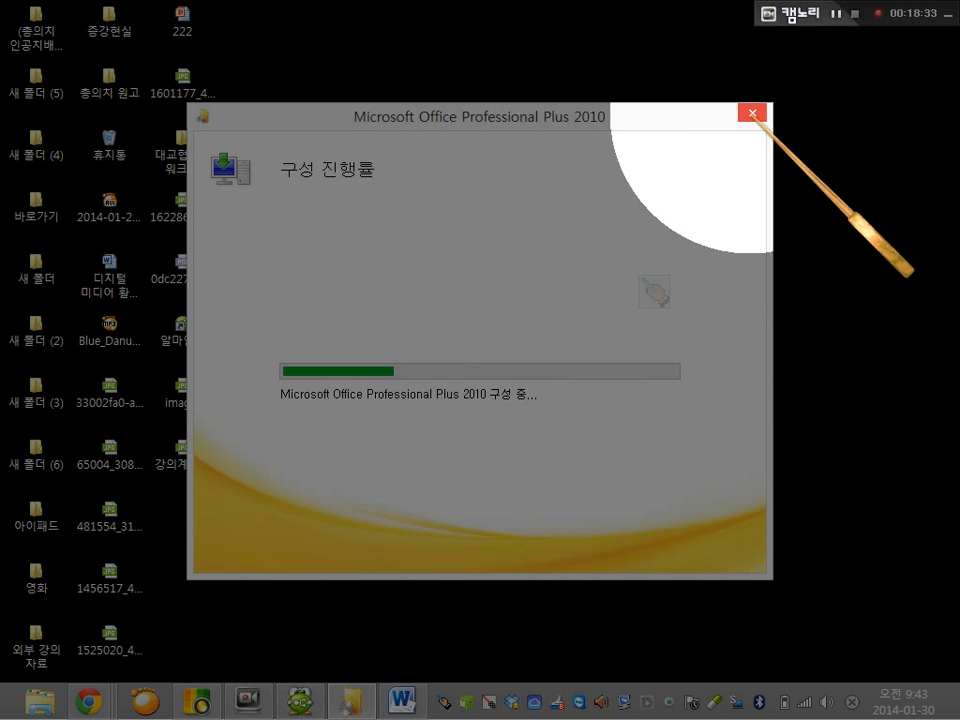
# Move the Office configuration window away from the desktop icons and try to cancel the installation
pyautogui.moveTo(669, 118); pyautogui.dragTo(803, 154)
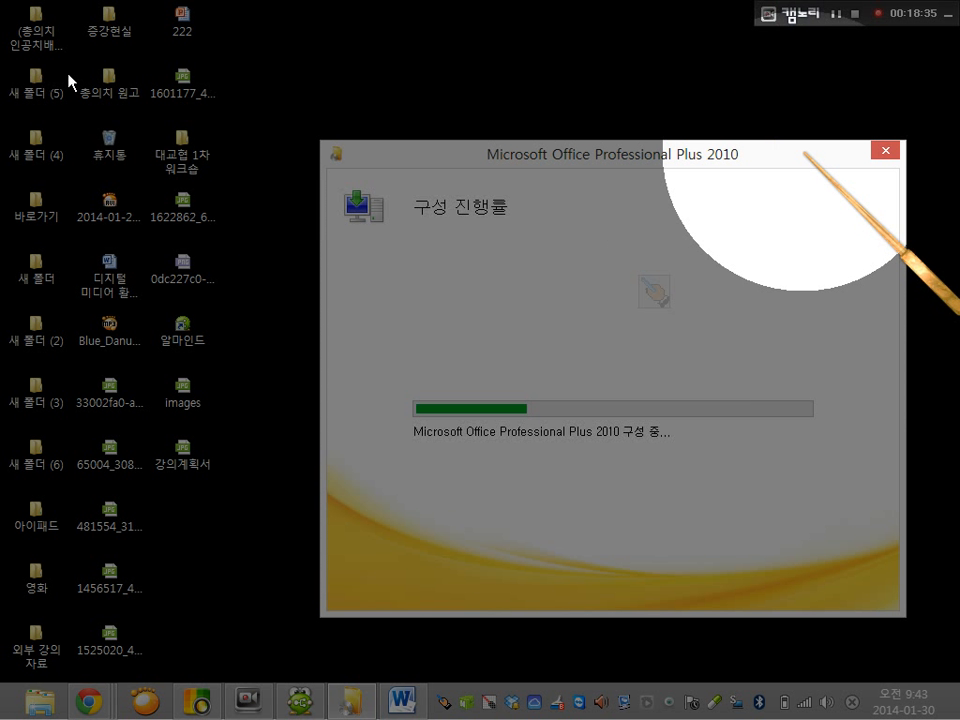
pyautogui.click(884, 150)
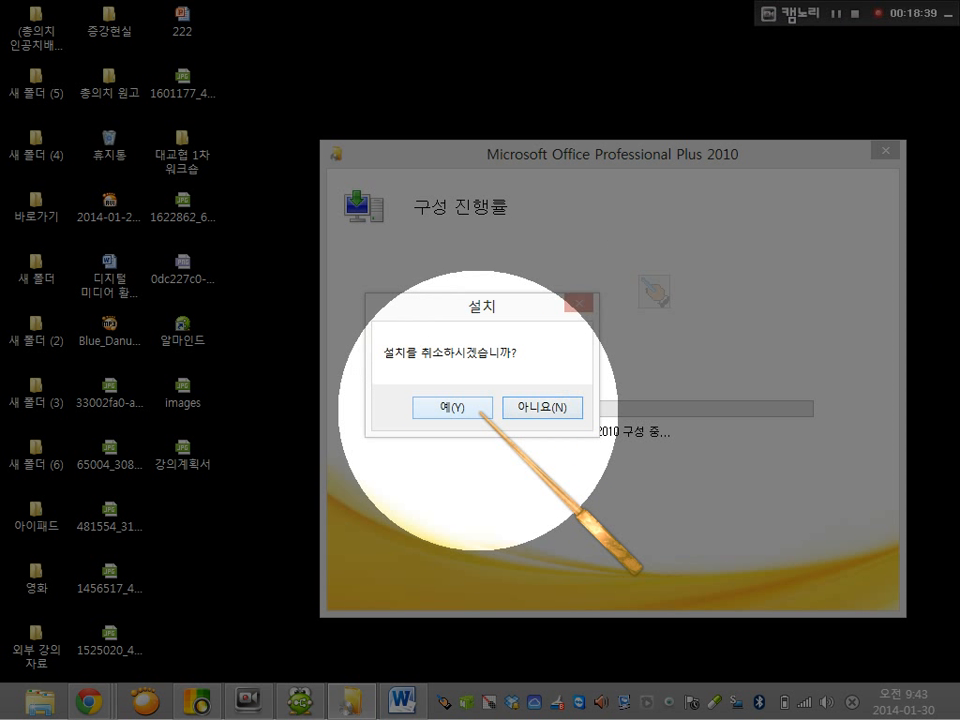
pyautogui.click(515, 410)
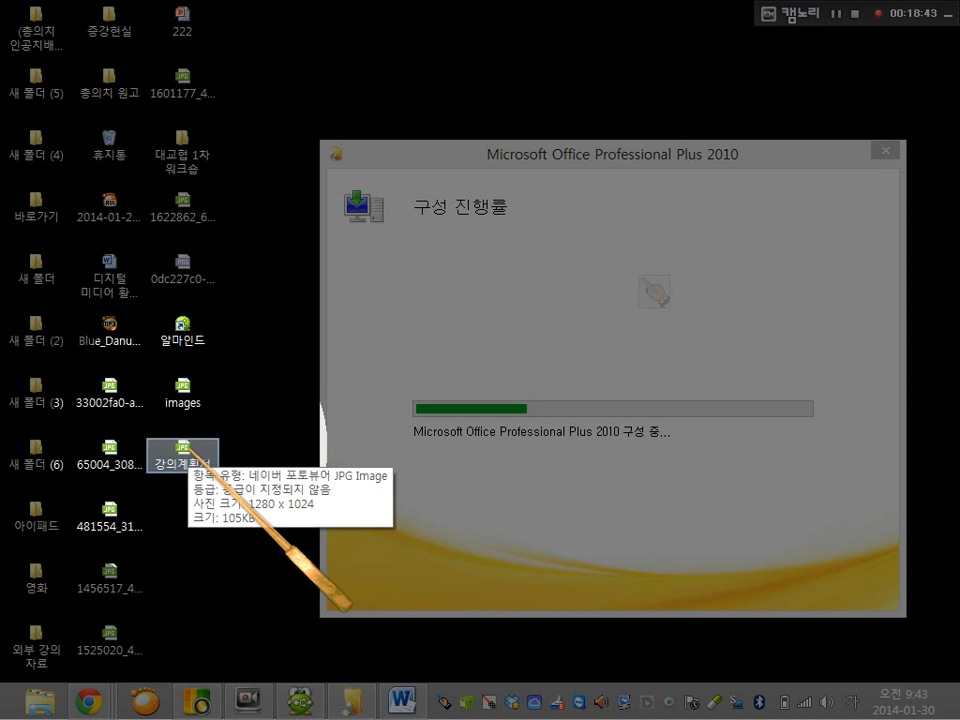
# Open the 강의계획서 picture from the desktop and cancel the Office installation warning covering it
pyautogui.doubleClick(185, 452)
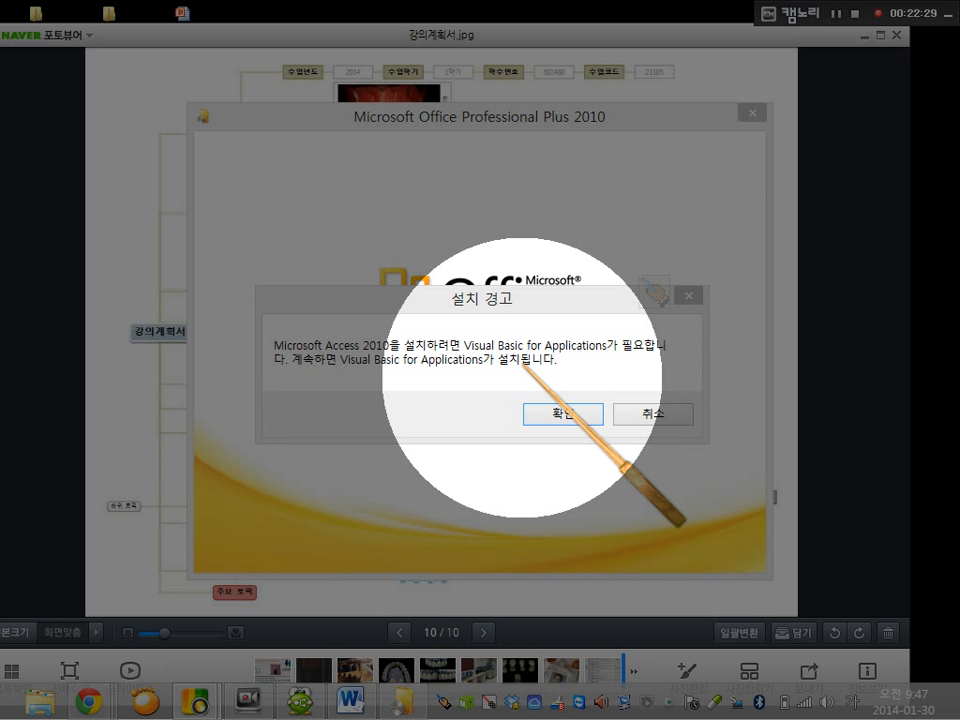
pyautogui.click(647, 421)
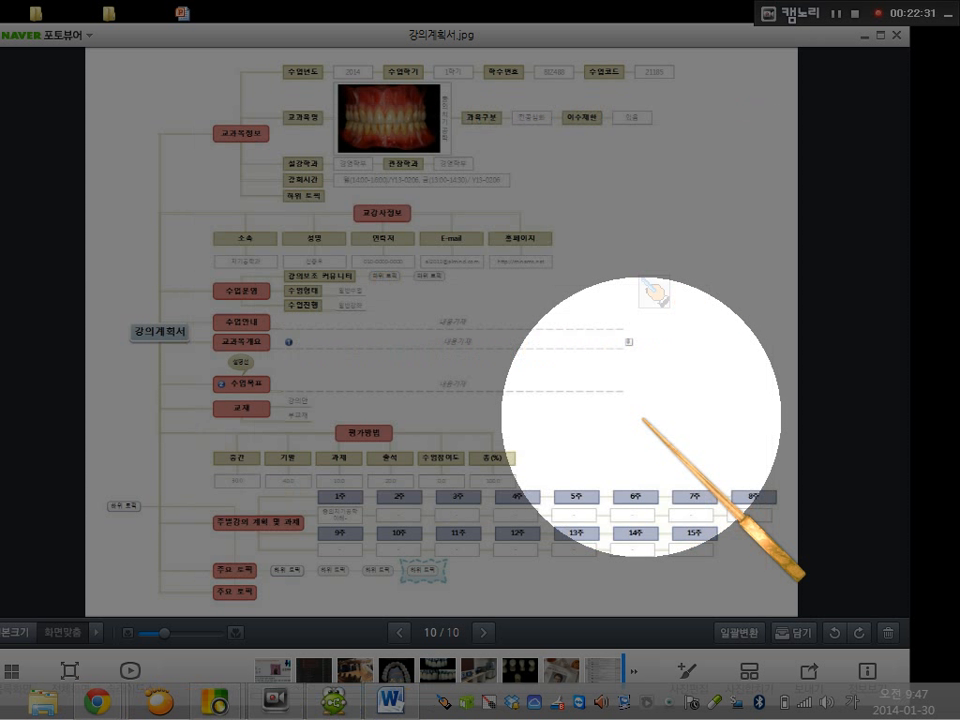